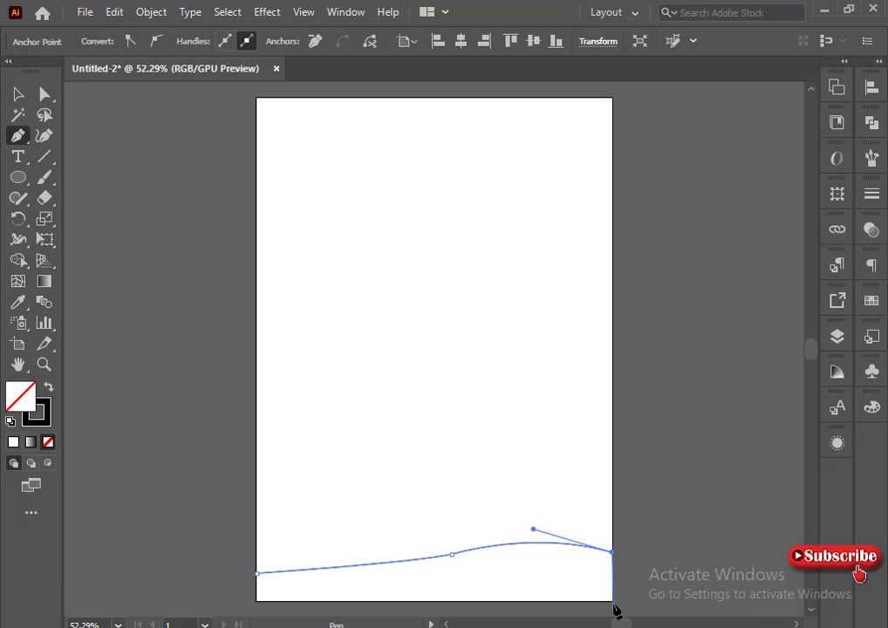
# Close the wavy ground path along the artboard's lower corners with the Pen tool and deselect it.
pyautogui.click(613, 602)
pyautogui.click(257, 602)
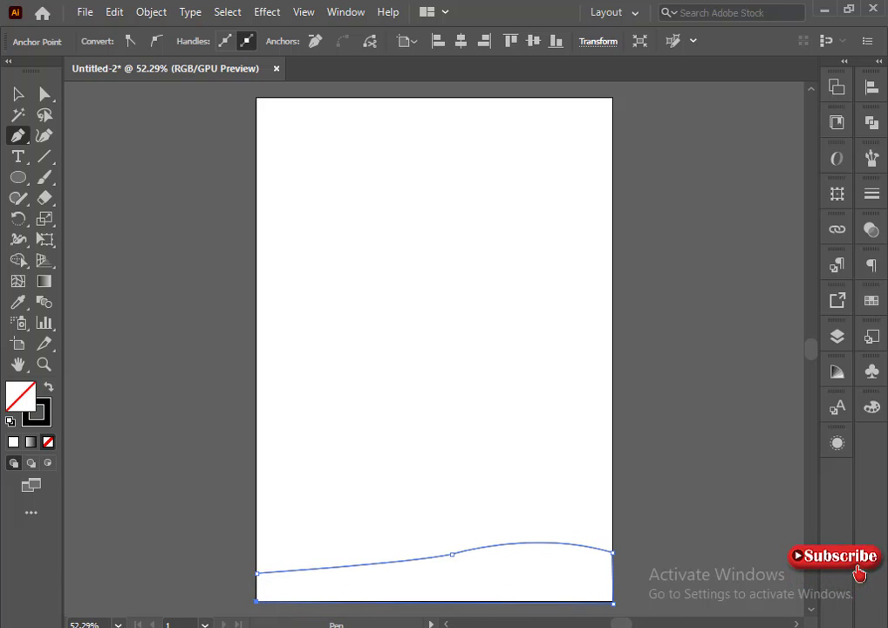
pyautogui.click(258, 574)
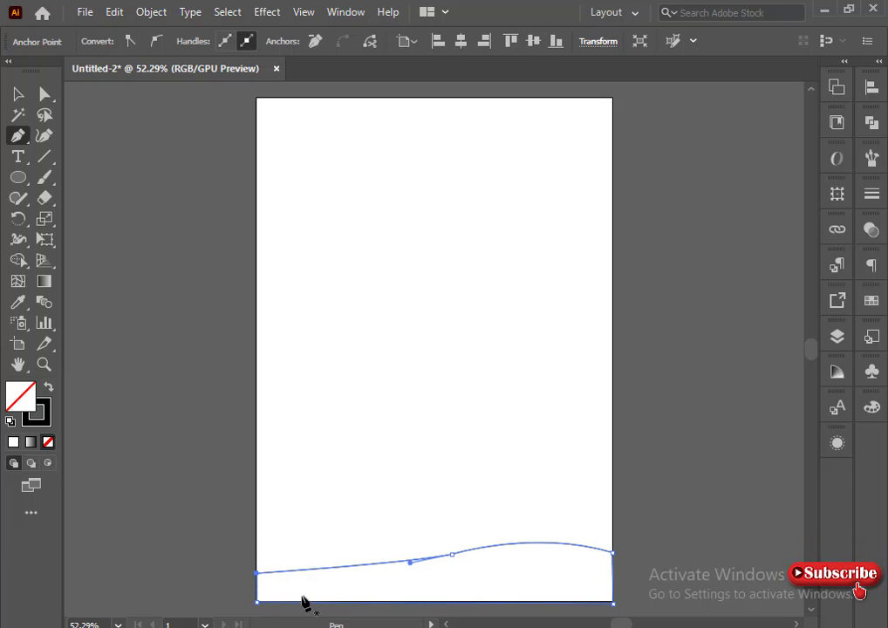
pyautogui.hotkey('ctrl', 'shift', 'a')
# Draw a closed hill above the ground's left half, curving from the artboard's left edge to the ground's middle anchor, and deselect it.
pyautogui.click(256, 525)
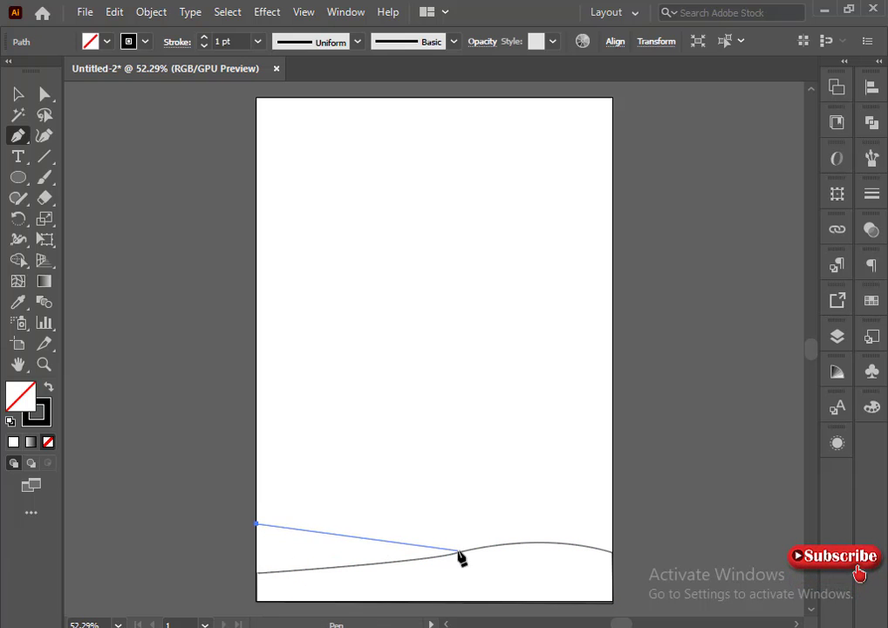
pyautogui.moveTo(452, 554); pyautogui.dragTo(517, 582)
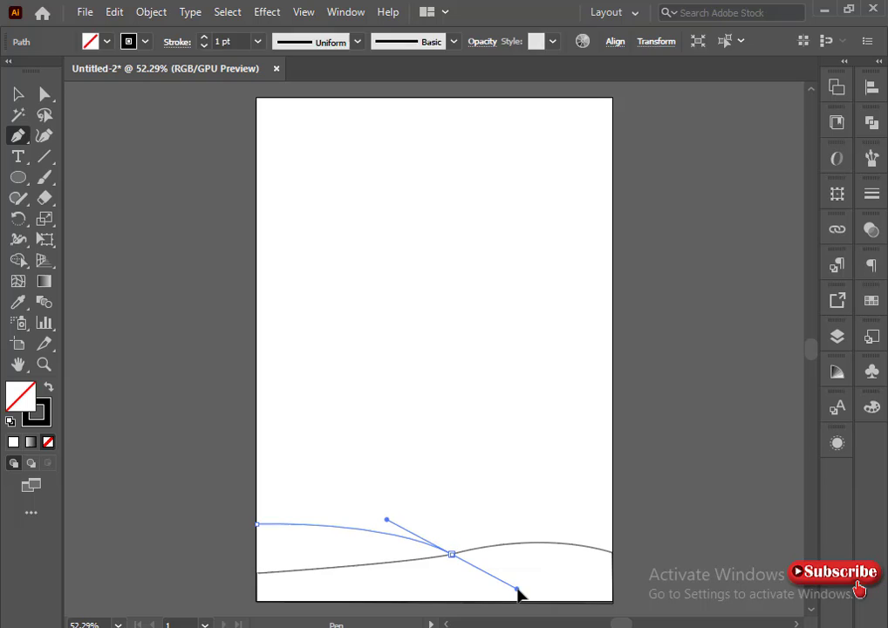
pyautogui.click(452, 554)
pyautogui.click(257, 573)
pyautogui.moveTo(250, 576); pyautogui.dragTo(178, 575)
pyautogui.click(257, 574)
pyautogui.click(256, 524)
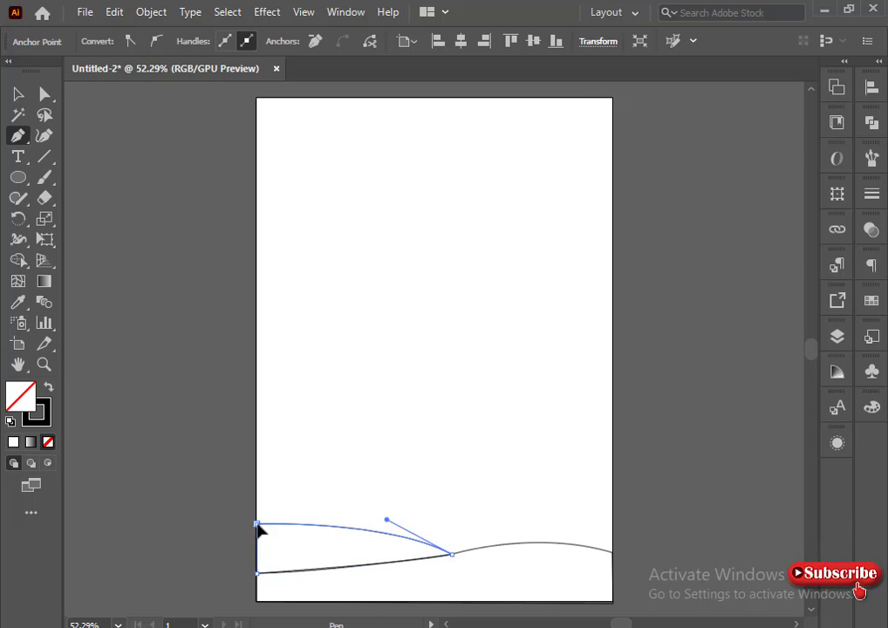
pyautogui.keyDown('ctrl'); pyautogui.click(290, 500); pyautogui.keyUp('ctrl')
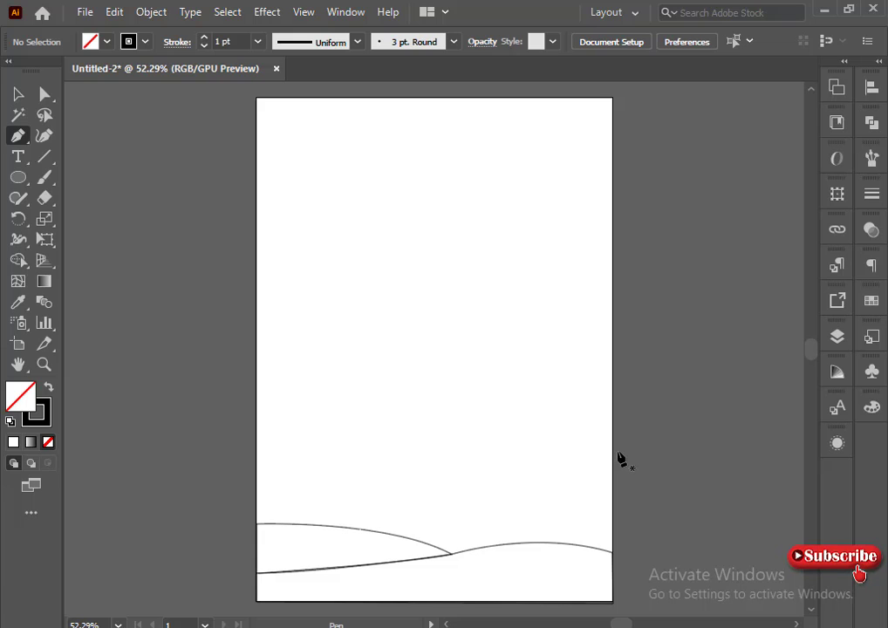
# Start a skyline path at the artboard's right edge with a small domed roof, a short ledge, a vertical drop and a low flat section.
pyautogui.click(613, 437)
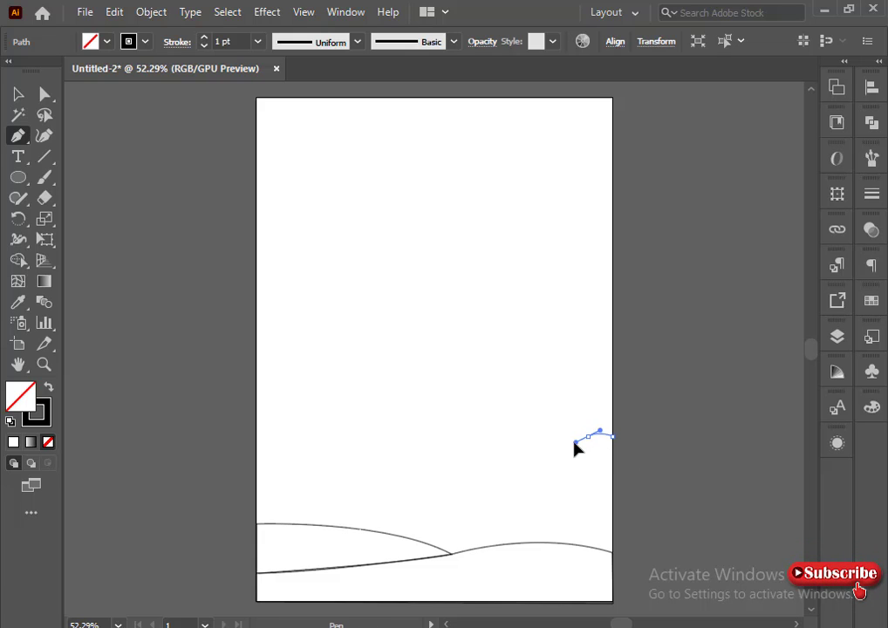
pyautogui.moveTo(575, 443); pyautogui.dragTo(573, 450)
pyautogui.click(587, 437)
pyautogui.click(576, 436)
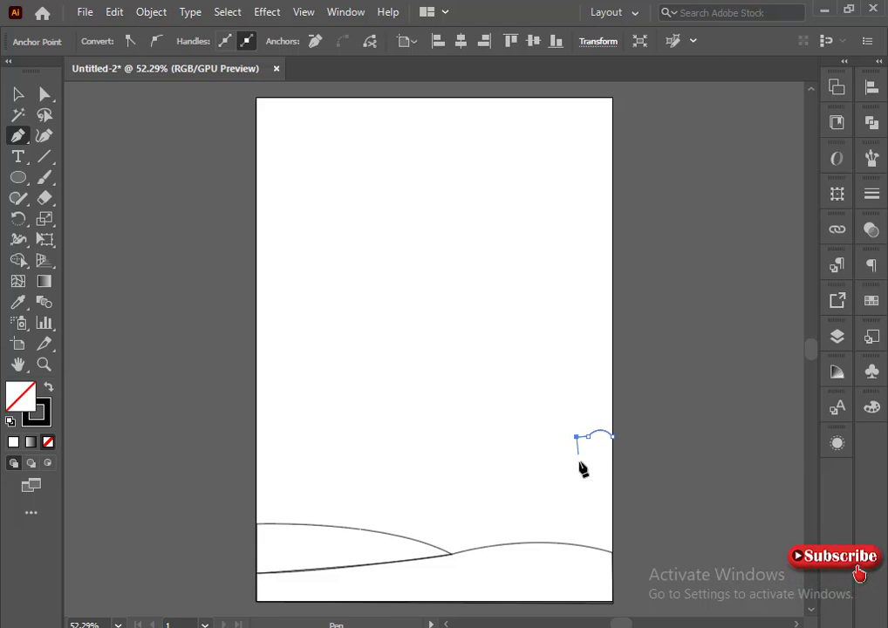
pyautogui.press('shift')
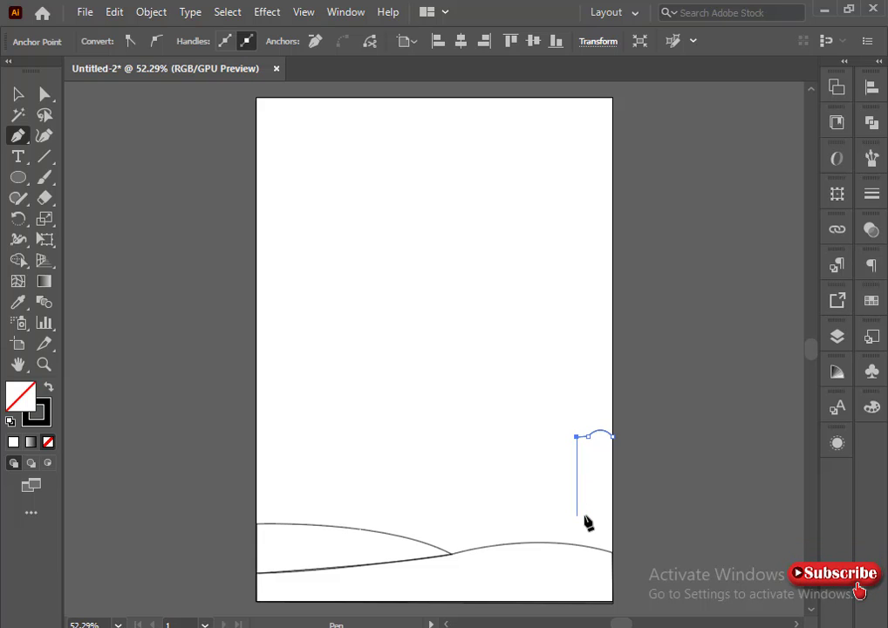
pyautogui.keyDown('shift'); pyautogui.click(580, 474); pyautogui.keyUp('shift')
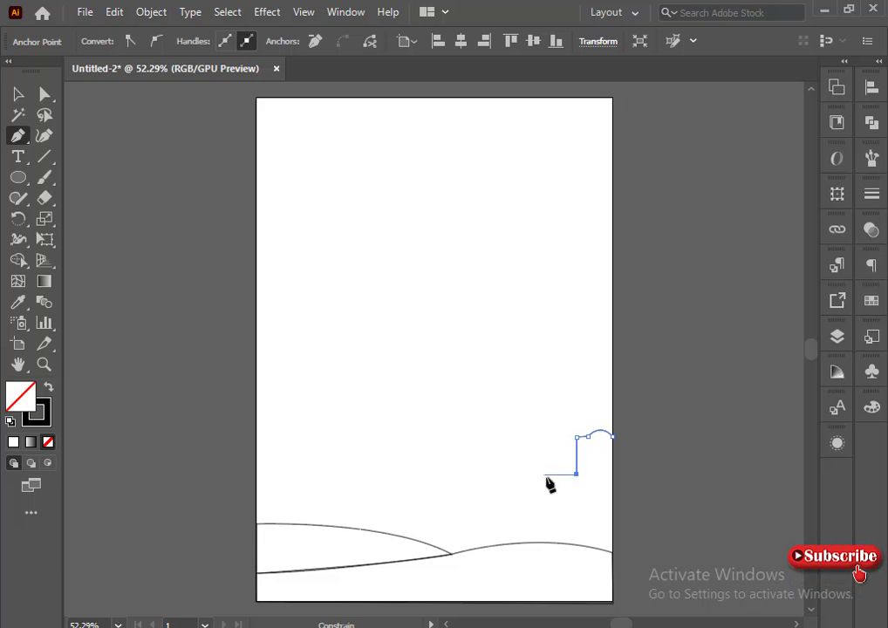
pyautogui.keyDown('shift'); pyautogui.click(559, 475); pyautogui.keyUp('shift')
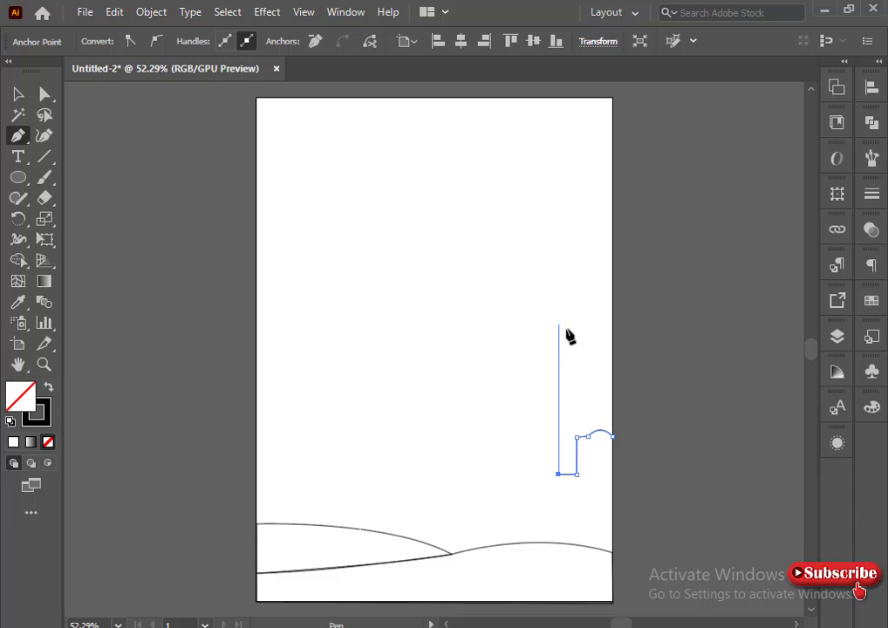
# Continue the skyline leftward with a tall tower that has a stepped roof and a side ledge, ending in a short low gap.
pyautogui.keyDown('shift'); pyautogui.click(557, 349); pyautogui.keyUp('shift')
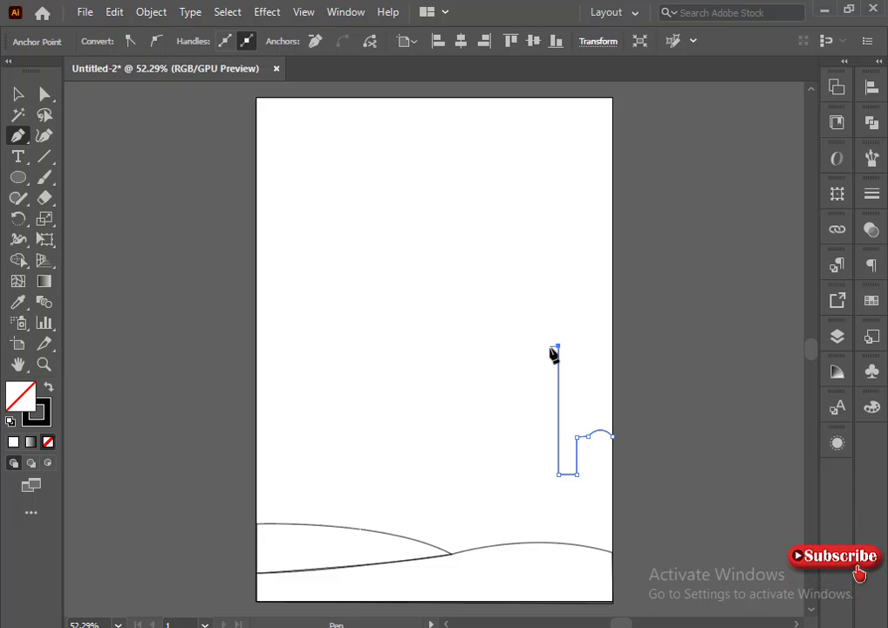
pyautogui.keyDown('shift'); pyautogui.click(550, 347); pyautogui.keyUp('shift')
pyautogui.keyDown('shift'); pyautogui.click(549, 326); pyautogui.keyUp('shift')
pyautogui.keyDown('shift'); pyautogui.click(540, 327); pyautogui.keyUp('shift')
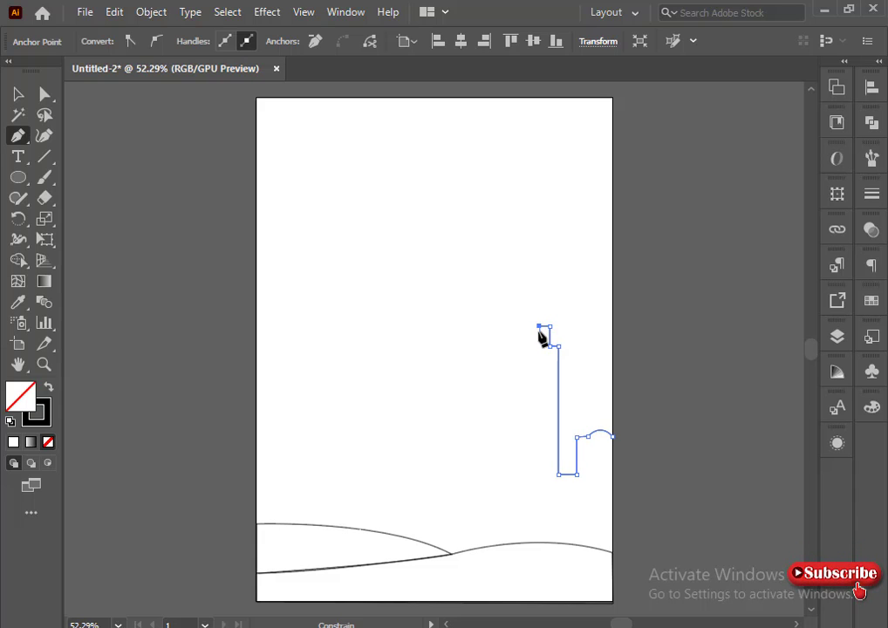
pyautogui.keyDown('shift'); pyautogui.click(538, 337); pyautogui.keyUp('shift')
pyautogui.keyDown('shift'); pyautogui.click(528, 336); pyautogui.keyUp('shift')
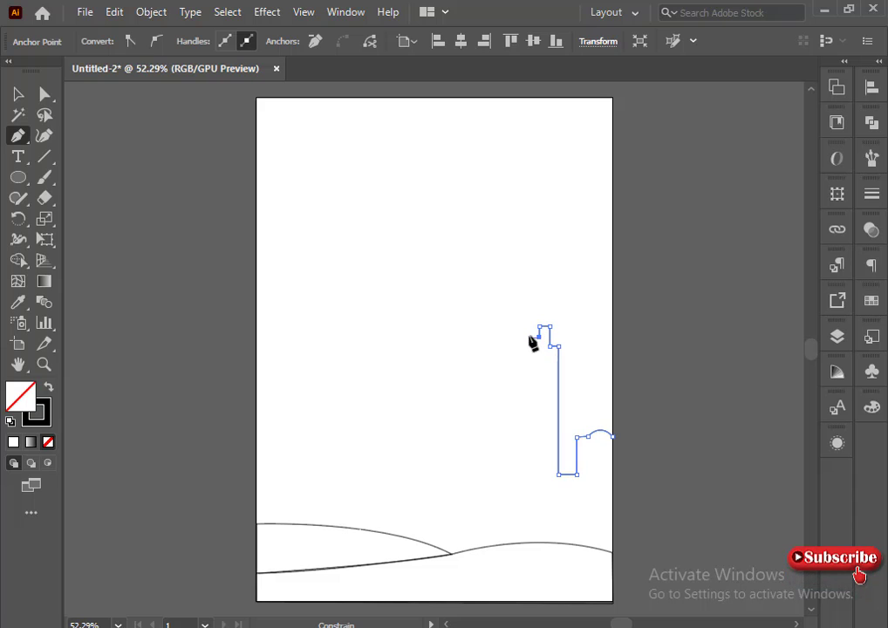
pyautogui.keyDown('shift'); pyautogui.click(527, 410); pyautogui.keyUp('shift')
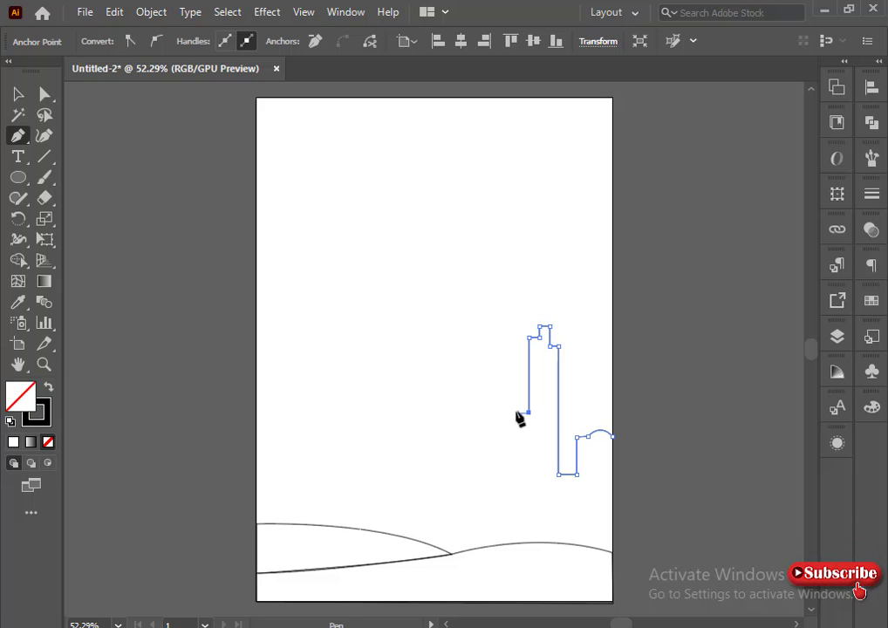
pyautogui.keyDown('shift'); pyautogui.click(517, 413); pyautogui.keyUp('shift')
pyautogui.keyDown('shift'); pyautogui.click(517, 450); pyautogui.keyUp('shift')
pyautogui.keyDown('shift'); pyautogui.click(502, 450); pyautogui.keyUp('shift')
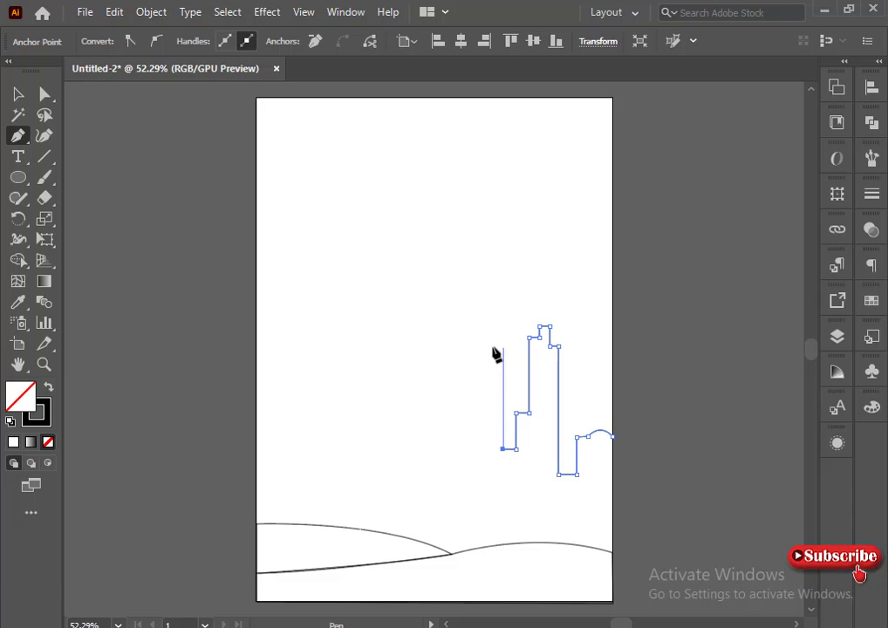
# Add a second tower whose left side descends in steps, with one diagonal slope, to a low level above the hills.
pyautogui.keyDown('shift'); pyautogui.click(495, 364); pyautogui.keyUp('shift')
pyautogui.keyDown('shift'); pyautogui.click(491, 364); pyautogui.keyUp('shift')
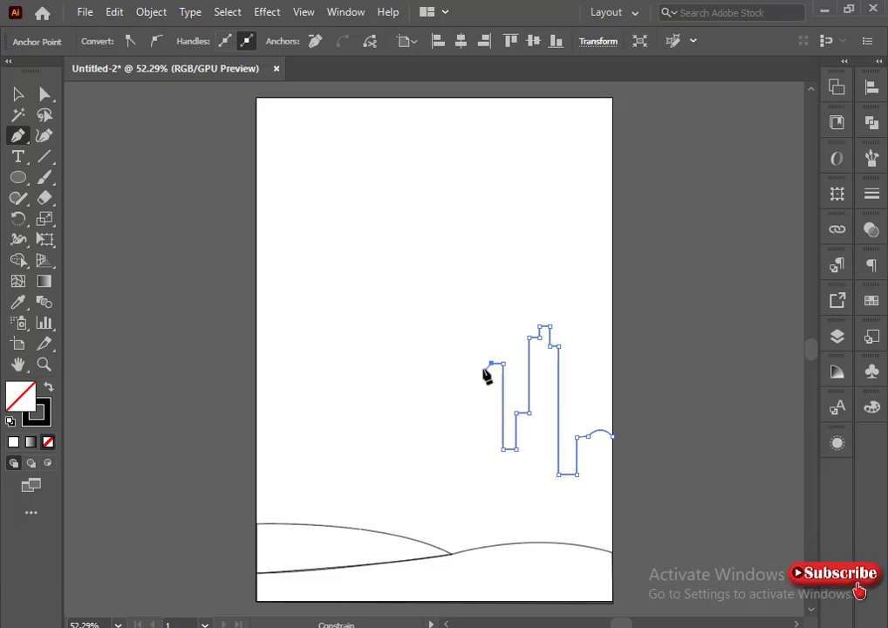
pyautogui.keyDown('shift'); pyautogui.click(480, 375); pyautogui.keyUp('shift')
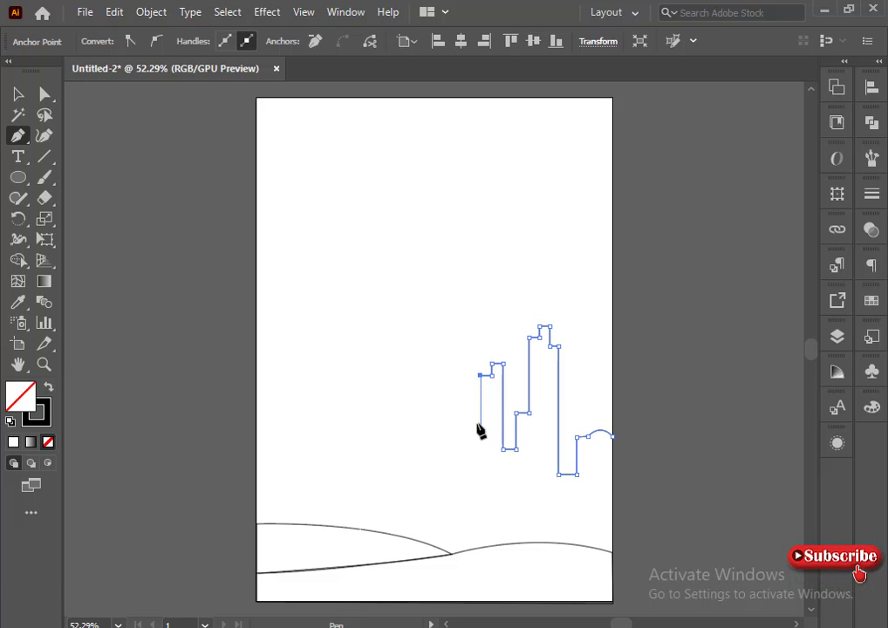
pyautogui.keyDown('shift'); pyautogui.click(479, 397); pyautogui.keyUp('shift')
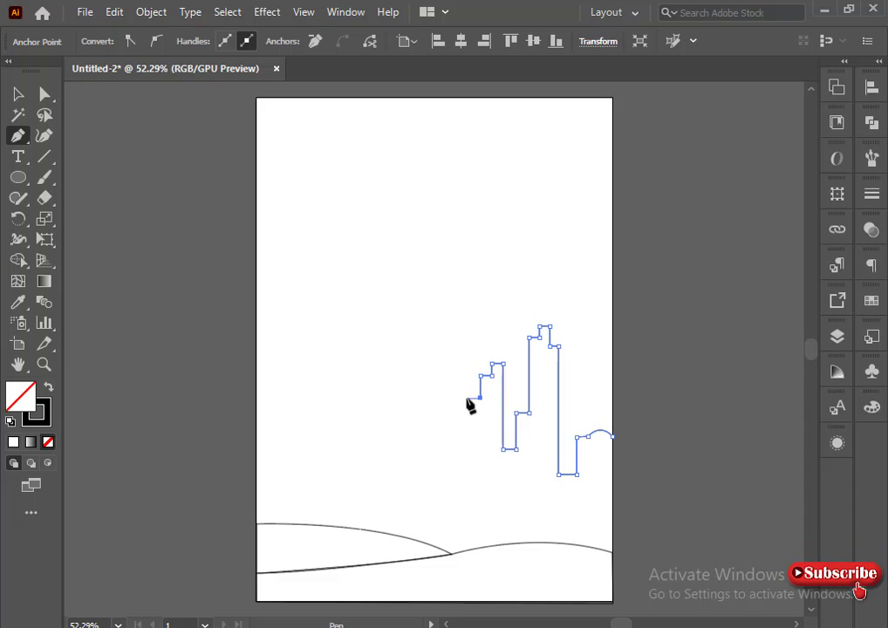
pyautogui.keyDown('shift'); pyautogui.click(466, 398); pyautogui.keyUp('shift')
pyautogui.keyDown('shift'); pyautogui.click(469, 415); pyautogui.keyUp('shift')
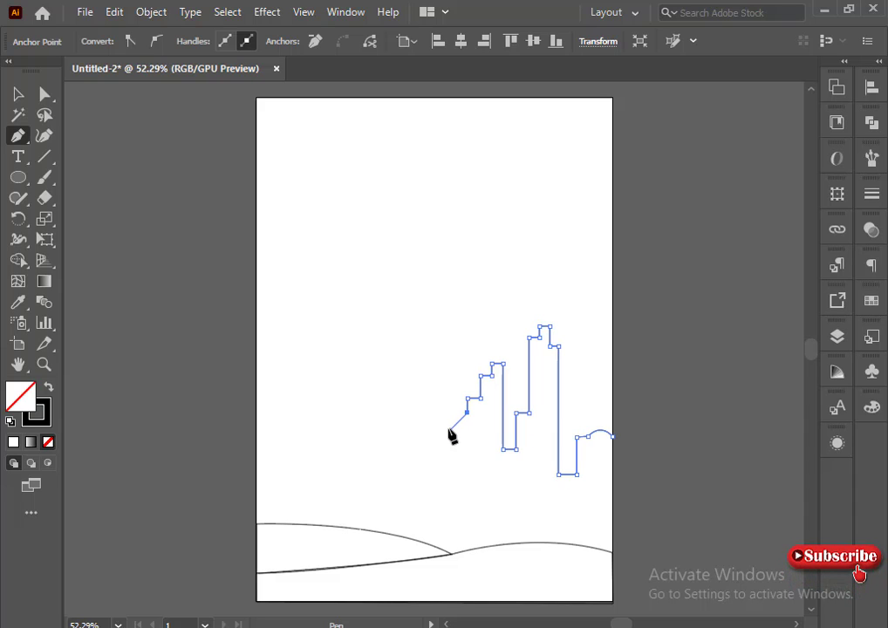
pyautogui.keyDown('shift'); pyautogui.click(450, 431); pyautogui.keyUp('shift')
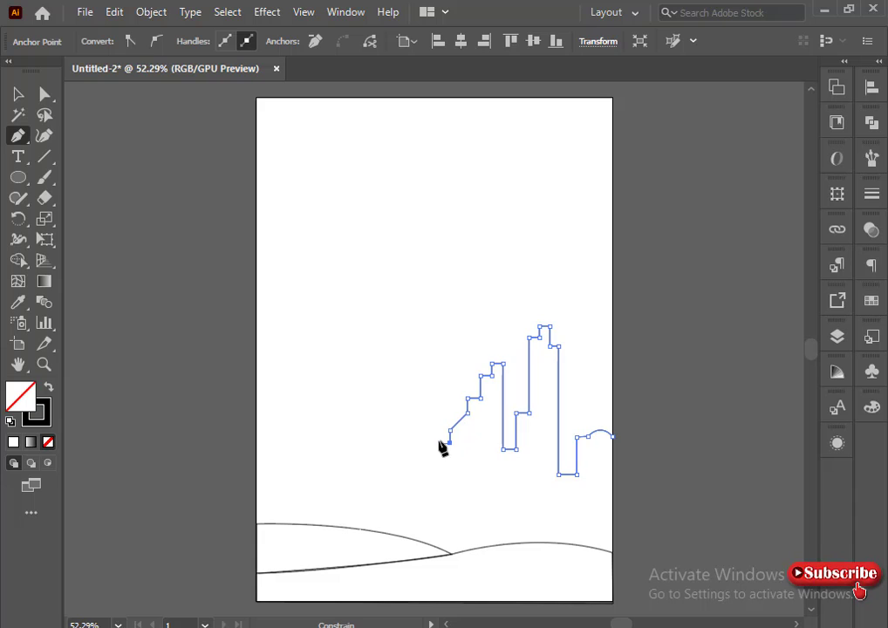
pyautogui.keyDown('shift'); pyautogui.click(438, 444); pyautogui.keyUp('shift')
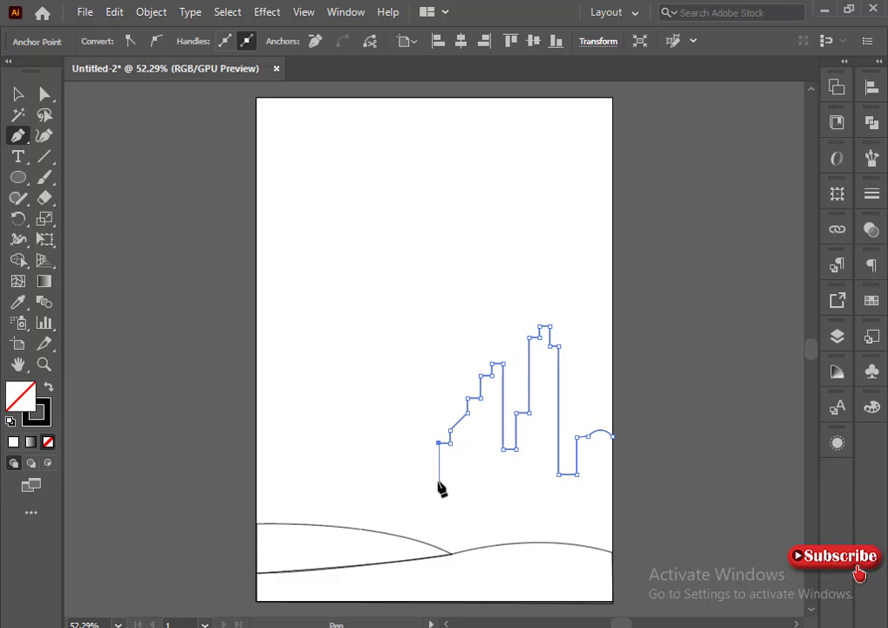
pyautogui.keyDown('shift'); pyautogui.click(439, 491); pyautogui.keyUp('shift')
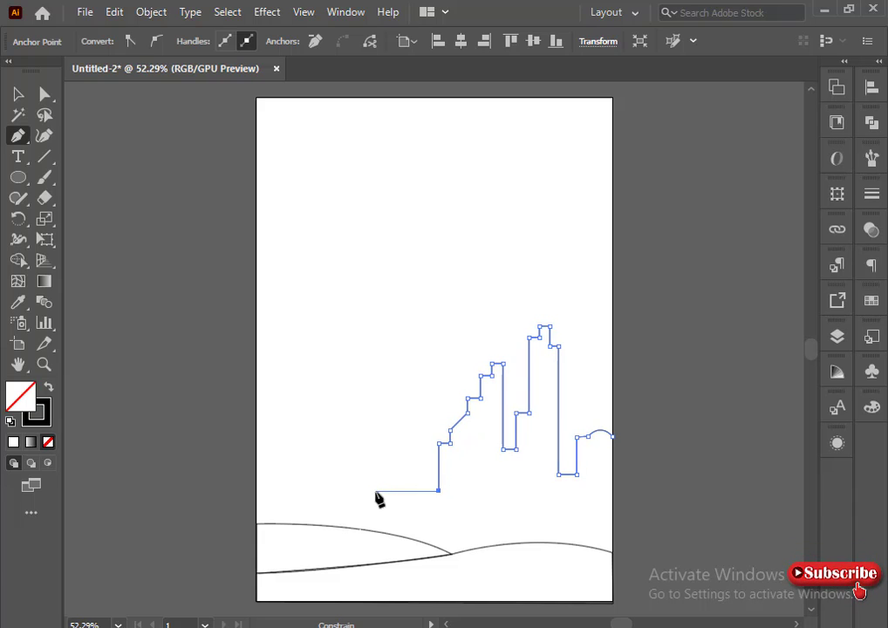
# Extend the skyline with a flat low stretch and a narrow tower stepped on both sides, ending in a short gap.
pyautogui.keyDown('shift'); pyautogui.click(375, 491); pyautogui.keyUp('shift')
pyautogui.keyDown('shift'); pyautogui.click(366, 466); pyautogui.keyUp('shift')
pyautogui.keyDown('shift'); pyautogui.click(365, 435); pyautogui.keyUp('shift')
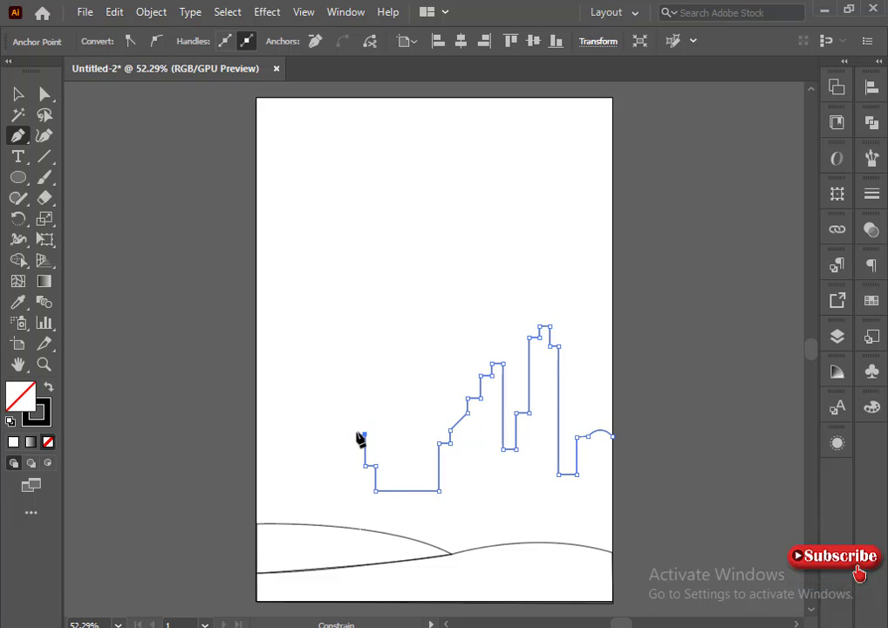
pyautogui.keyDown('shift'); pyautogui.click(356, 434); pyautogui.keyUp('shift')
pyautogui.keyDown('shift'); pyautogui.click(342, 393); pyautogui.keyUp('shift')
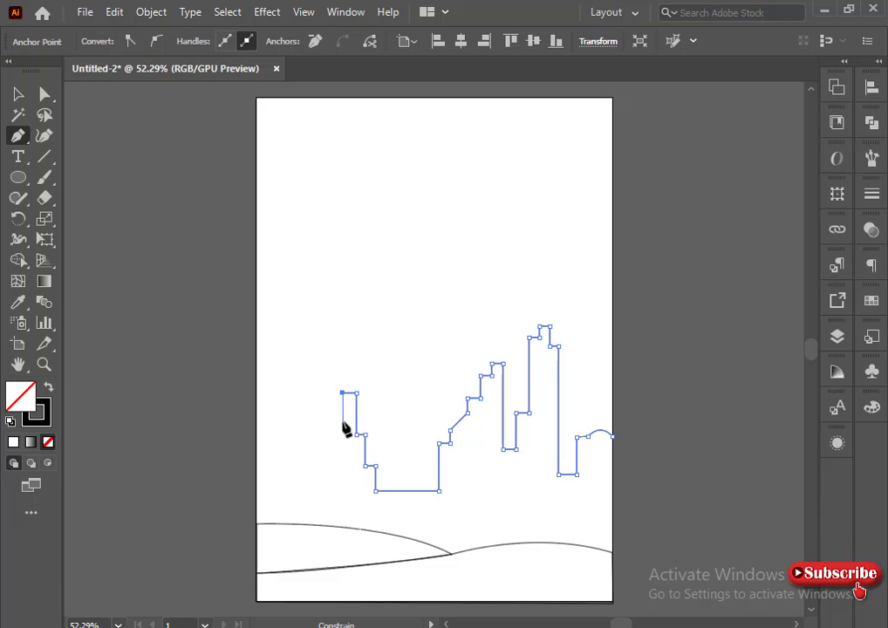
pyautogui.keyDown('shift'); pyautogui.click(342, 422); pyautogui.keyUp('shift')
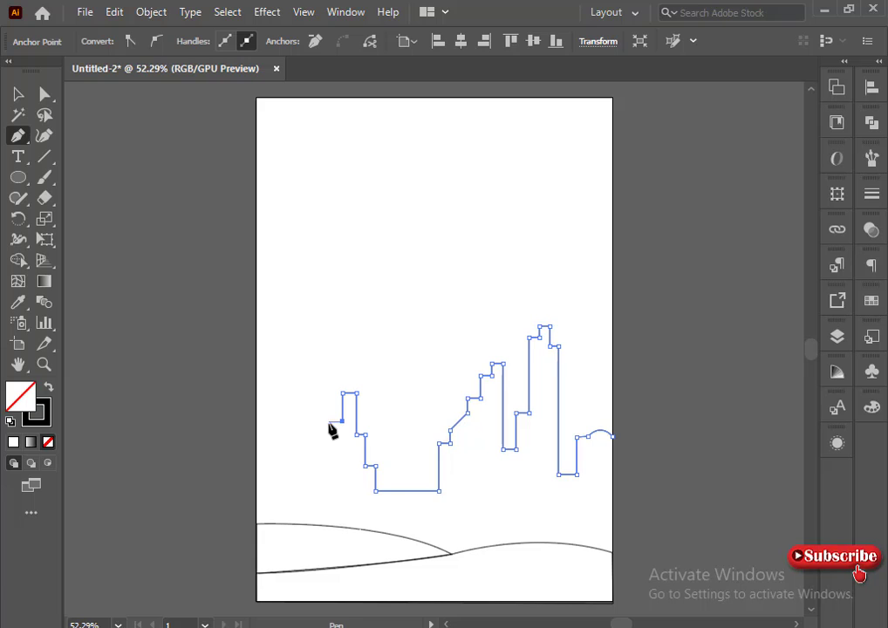
pyautogui.keyDown('shift'); pyautogui.click(329, 423); pyautogui.keyUp('shift')
pyautogui.keyDown('shift'); pyautogui.click(329, 451); pyautogui.keyUp('shift')
pyautogui.keyDown('shift'); pyautogui.click(310, 451); pyautogui.keyUp('shift')
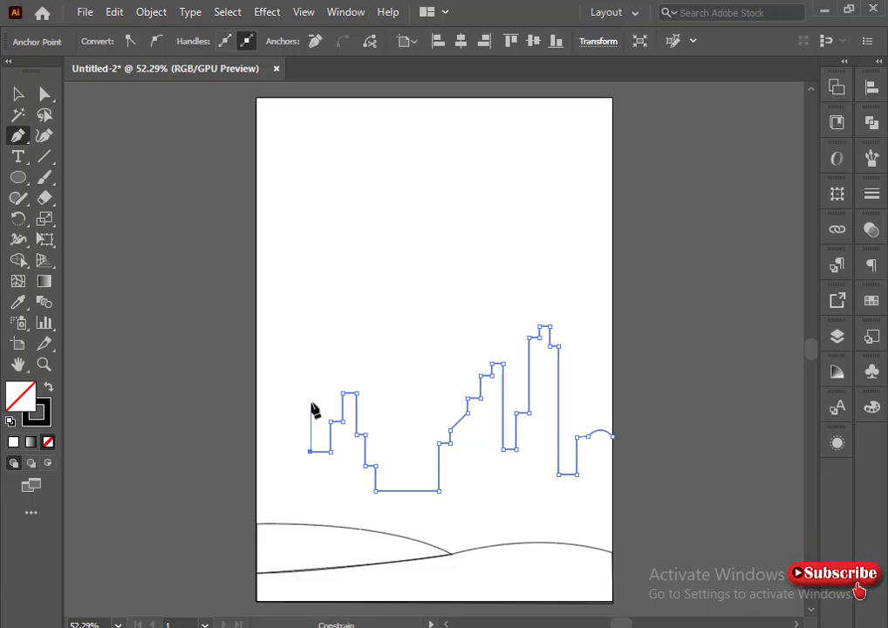
# Add the leftmost stepped building and run the path down the artboard's left edge to the hill's upper-left corner.
pyautogui.keyDown('shift'); pyautogui.click(310, 374); pyautogui.keyUp('shift')
pyautogui.keyDown('shift'); pyautogui.click(291, 374); pyautogui.keyUp('shift')
pyautogui.keyDown('shift'); pyautogui.click(291, 388); pyautogui.keyUp('shift')
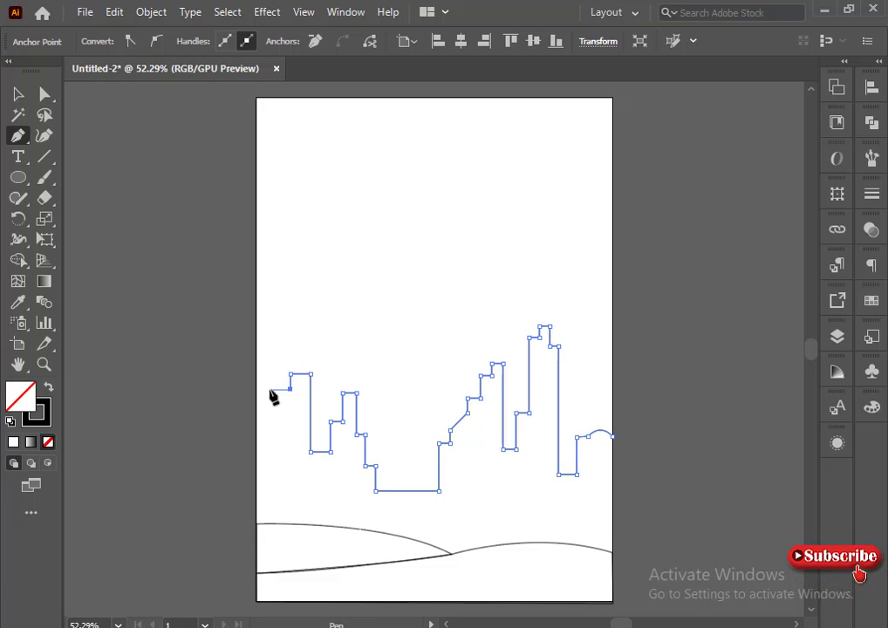
pyautogui.keyDown('shift'); pyautogui.click(268, 388); pyautogui.keyUp('shift')
pyautogui.keyDown('shift'); pyautogui.click(267, 416); pyautogui.keyUp('shift')
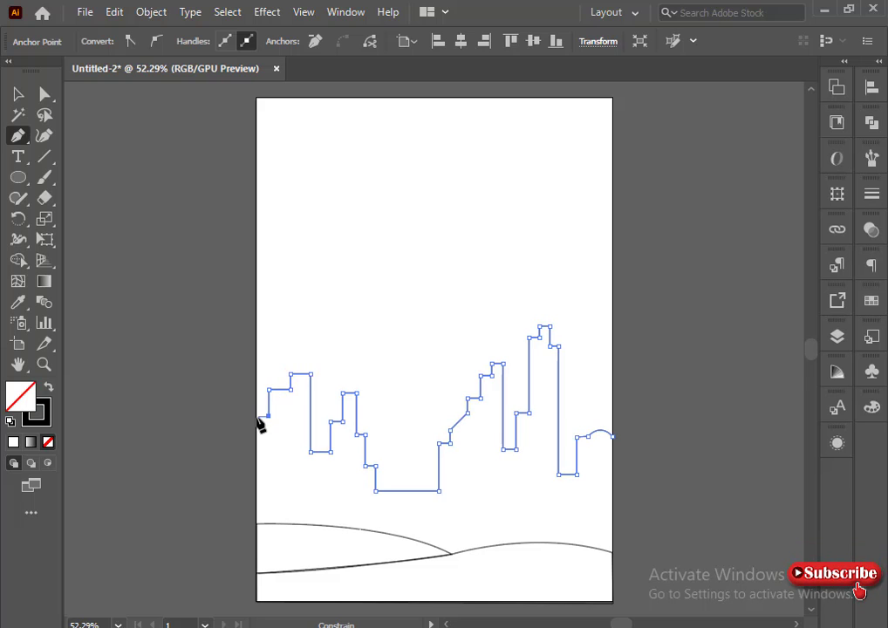
pyautogui.keyDown('shift'); pyautogui.click(257, 417); pyautogui.keyUp('shift')
pyautogui.keyDown('shift'); pyautogui.click(256, 525); pyautogui.keyUp('shift')
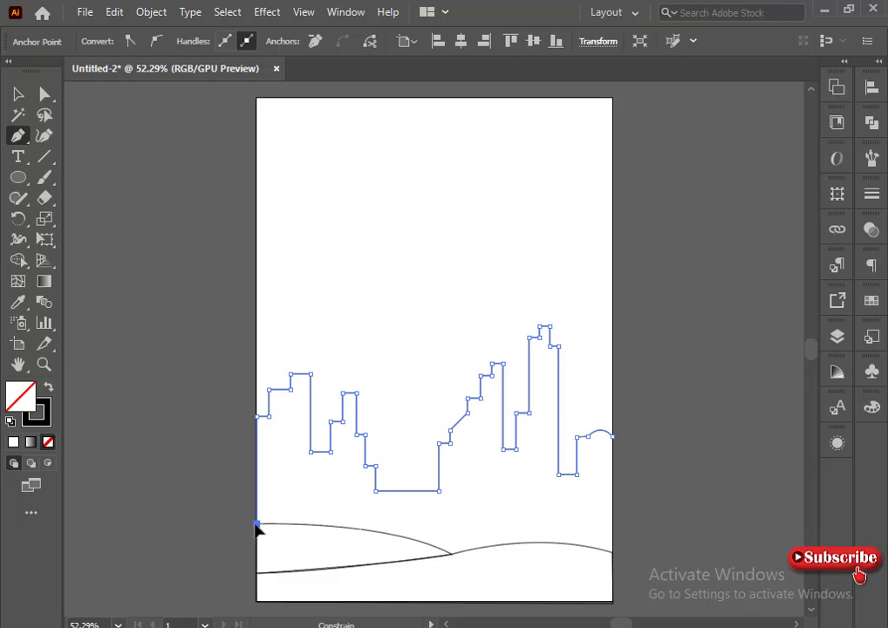
pyautogui.click(451, 555)
pyautogui.hotkey('ctrl', 'z')
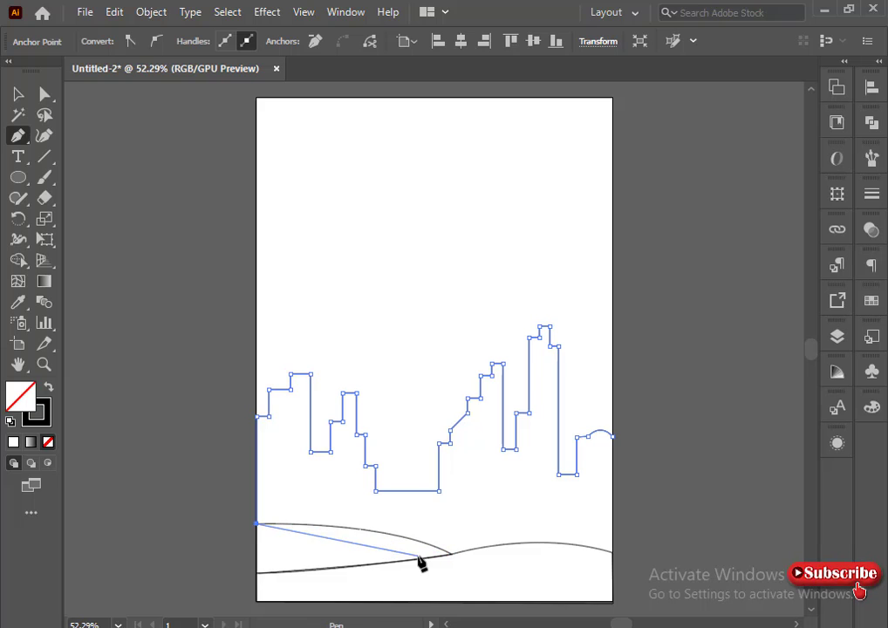
pyautogui.moveTo(451, 554); pyautogui.dragTo(501, 589)
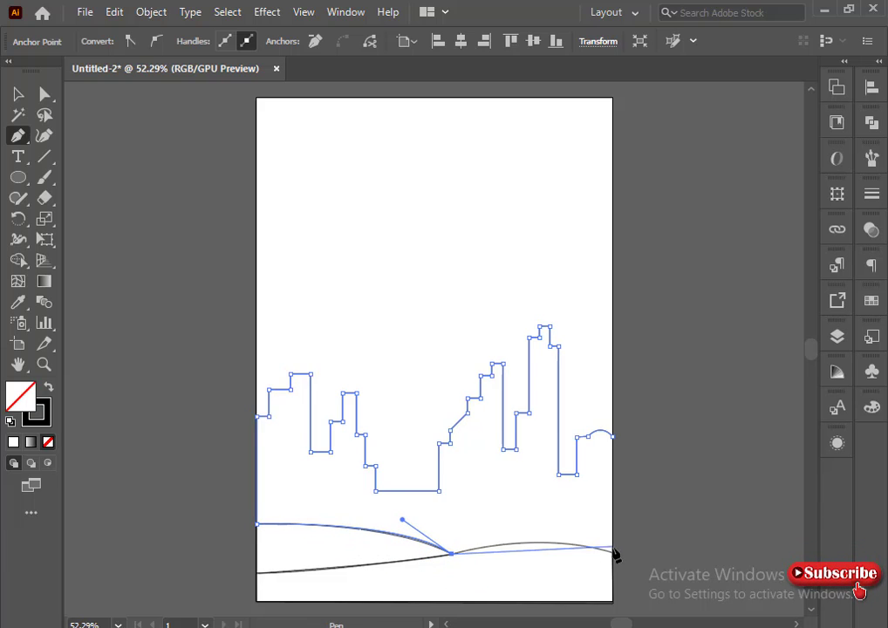
pyautogui.moveTo(612, 554); pyautogui.dragTo(668, 576)
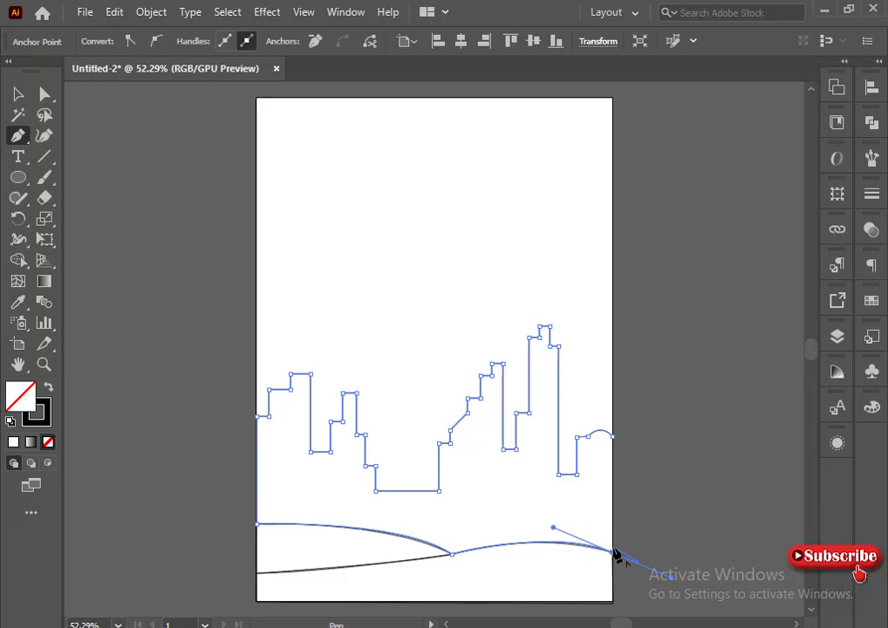
pyautogui.hotkey('ctrl', 'z')
pyautogui.hotkey('ctrl', 'z')
pyautogui.hotkey('ctrl', 'z')
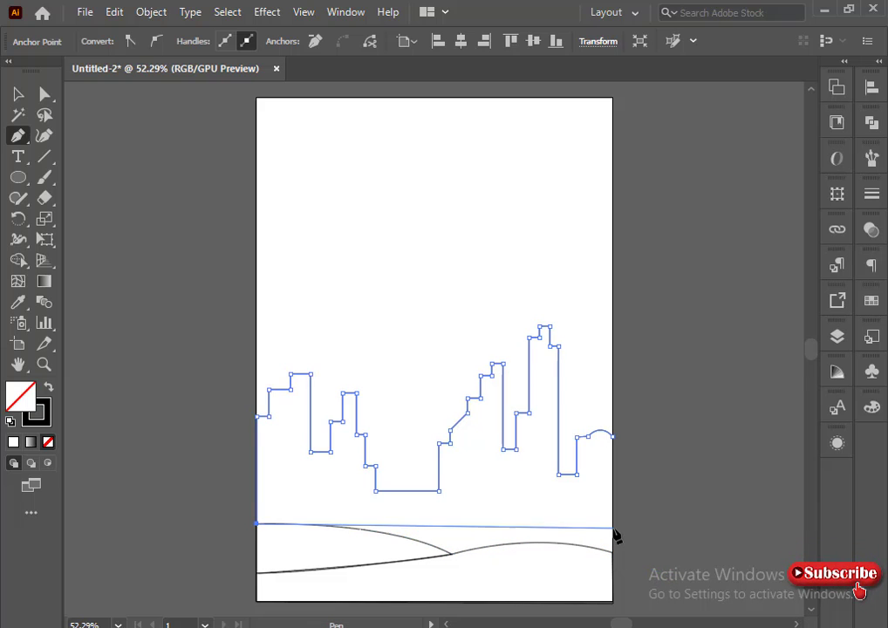
# Trace the two hills' upper curves with the Pen tool and close the skyline path up the artboard's right edge.
pyautogui.moveTo(452, 554); pyautogui.dragTo(512, 590)
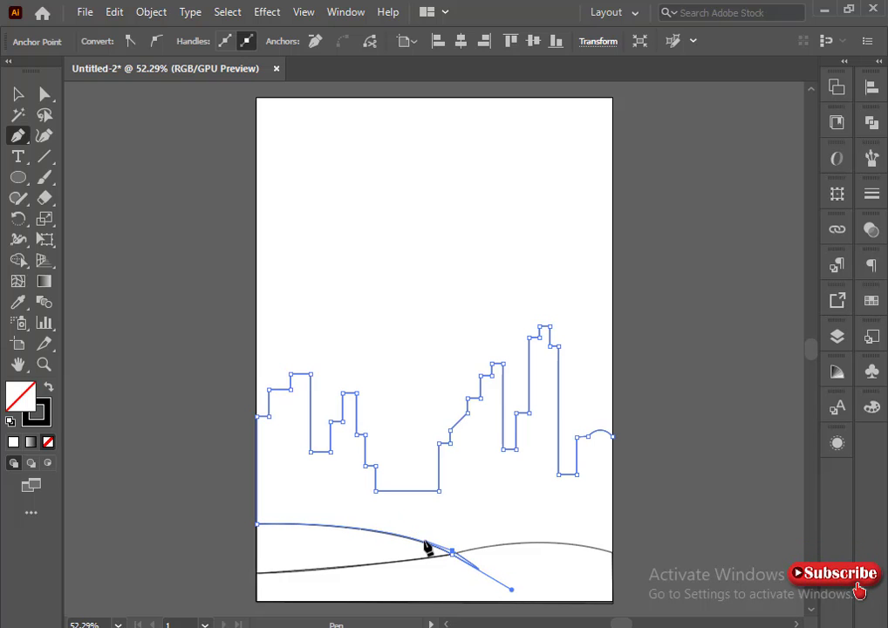
pyautogui.click(452, 554)
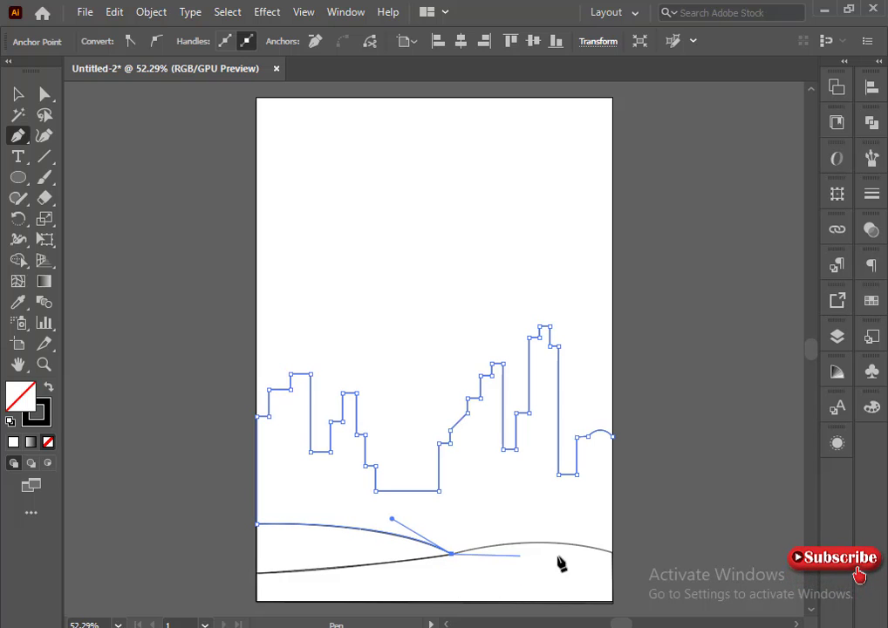
pyautogui.moveTo(612, 553); pyautogui.dragTo(687, 582)
pyautogui.click(612, 553)
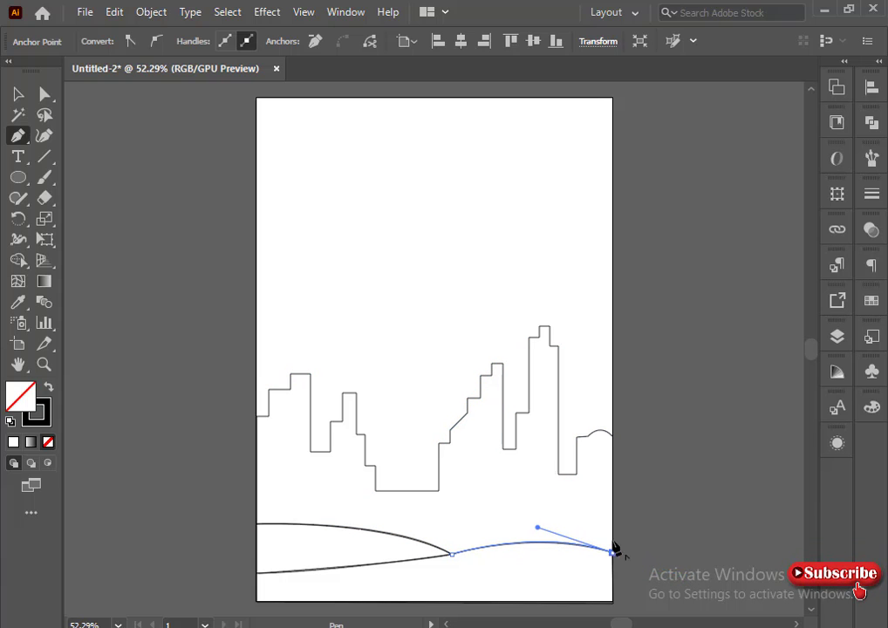
pyautogui.click(612, 437)
# Round two skyline corners: the wide low gap's lower-left corner by about 0.49 in, and the tall tower's left ledge corner slightly.
pyautogui.click(45, 94)
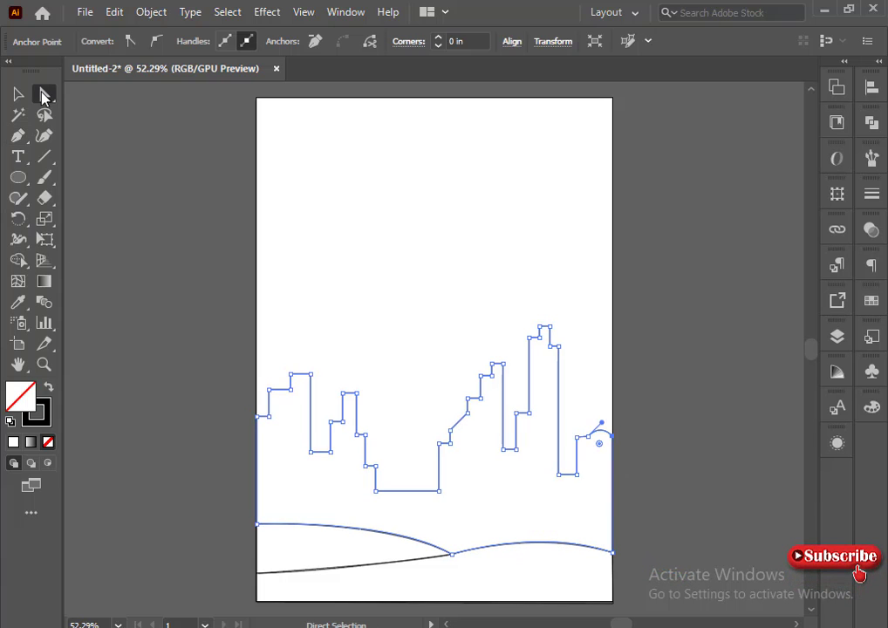
pyautogui.click(376, 492)
pyautogui.moveTo(386, 486); pyautogui.dragTo(427, 480)
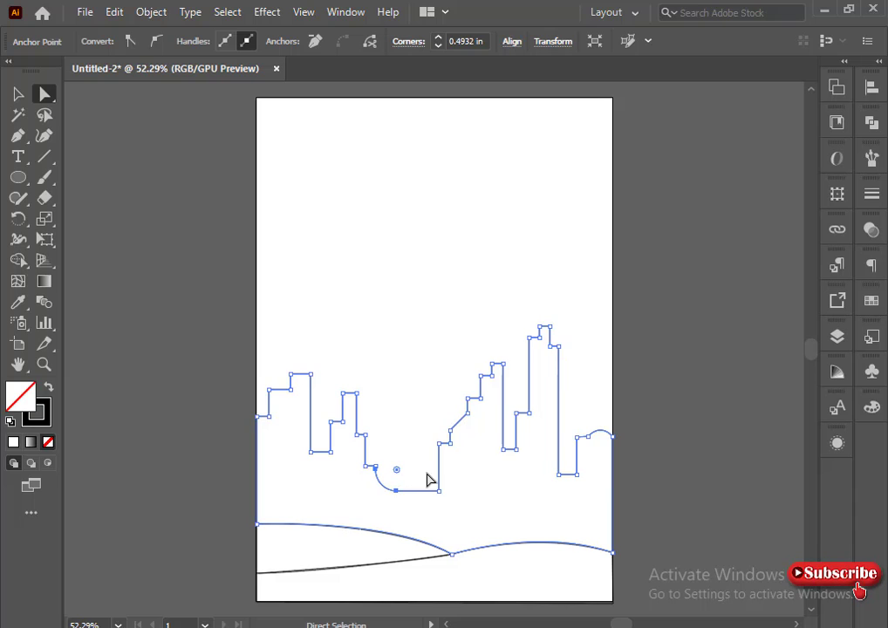
pyautogui.click(516, 414)
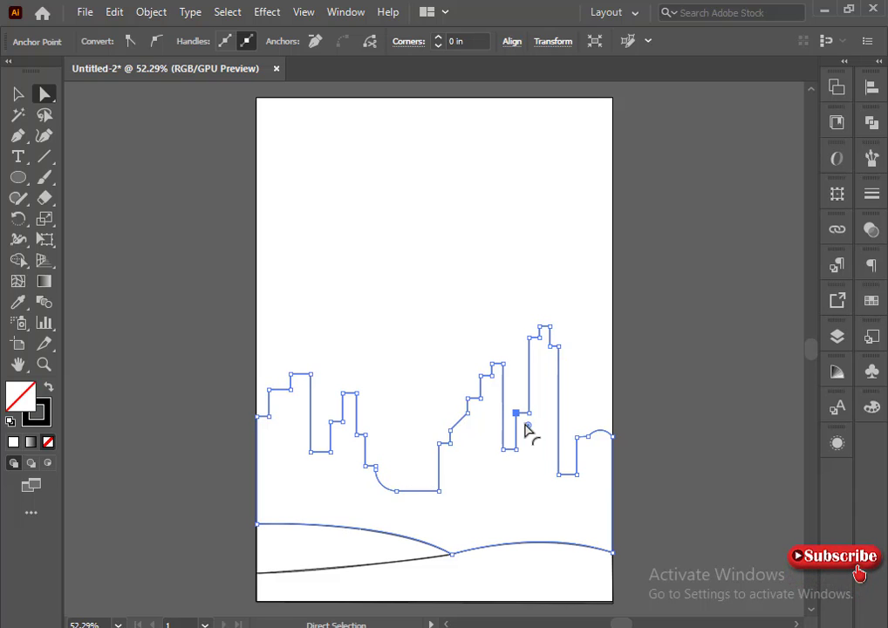
pyautogui.moveTo(529, 426); pyautogui.dragTo(521, 427)
pyautogui.click(460, 307)
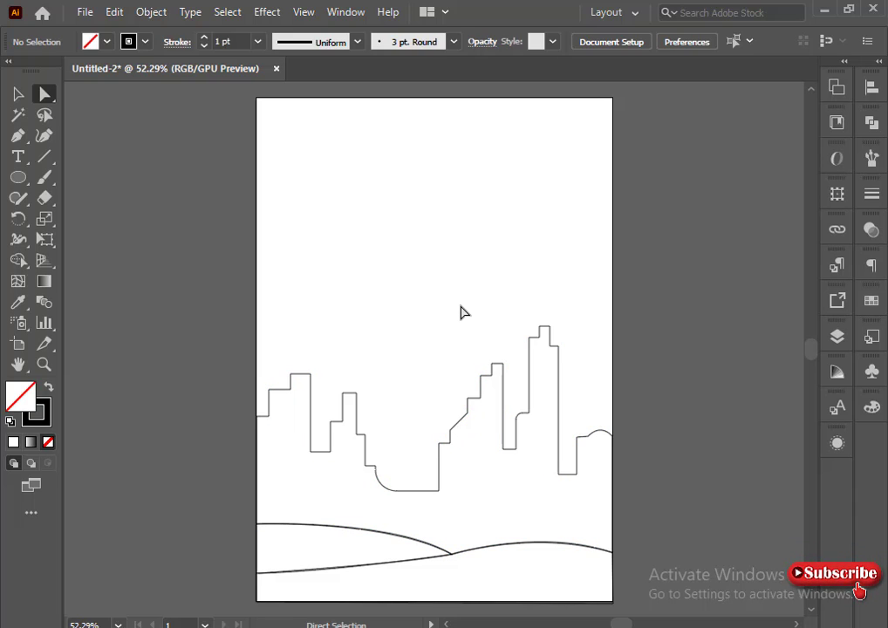
pyautogui.scroll(1, 222, 218)
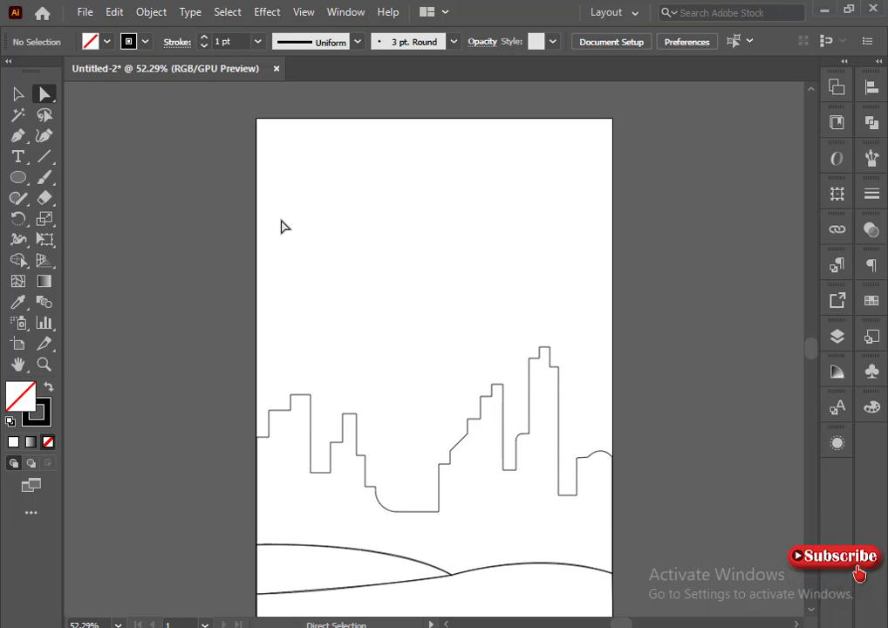
pyautogui.click(18, 136)
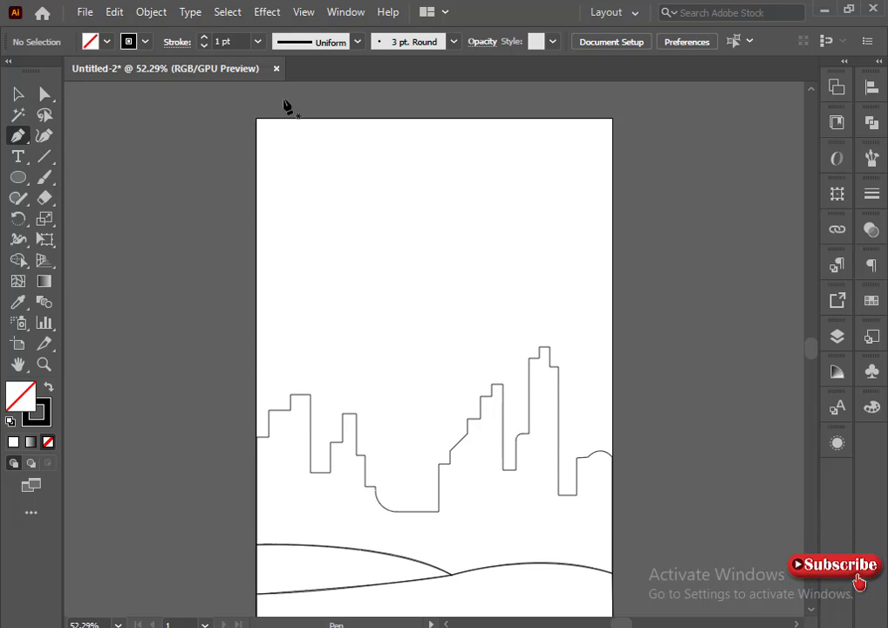
pyautogui.click(256, 544)
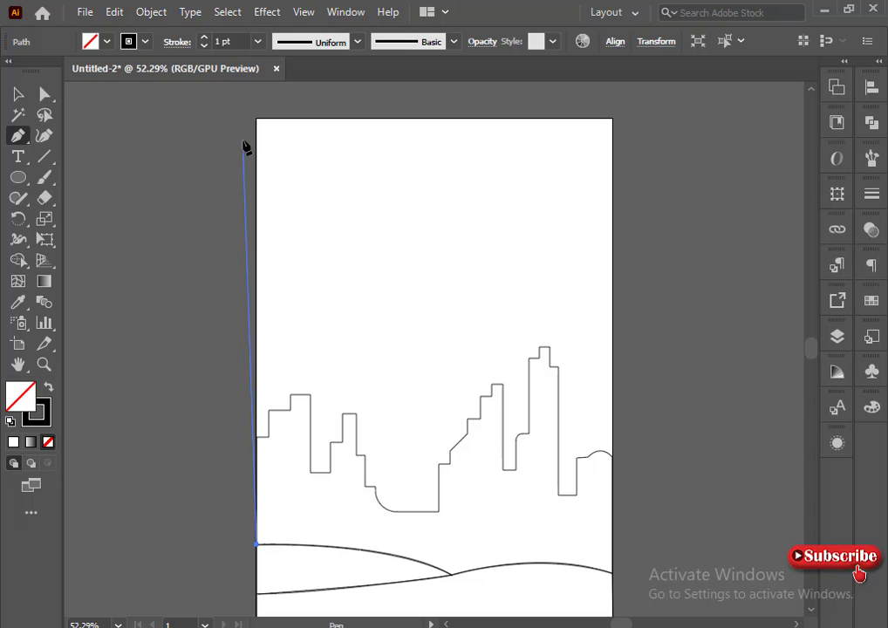
pyautogui.press('Escape')
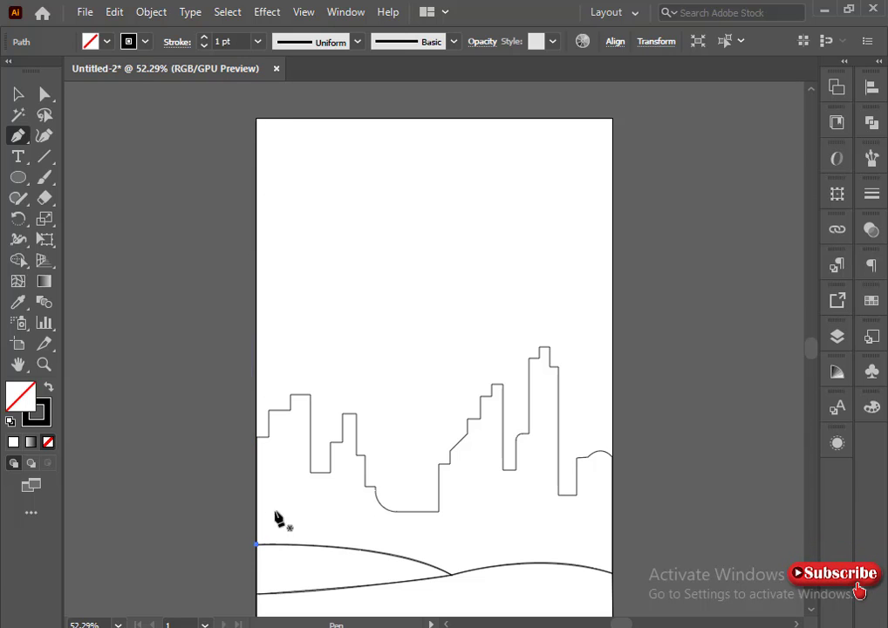
pyautogui.click(257, 547)
pyautogui.click(564, 349)
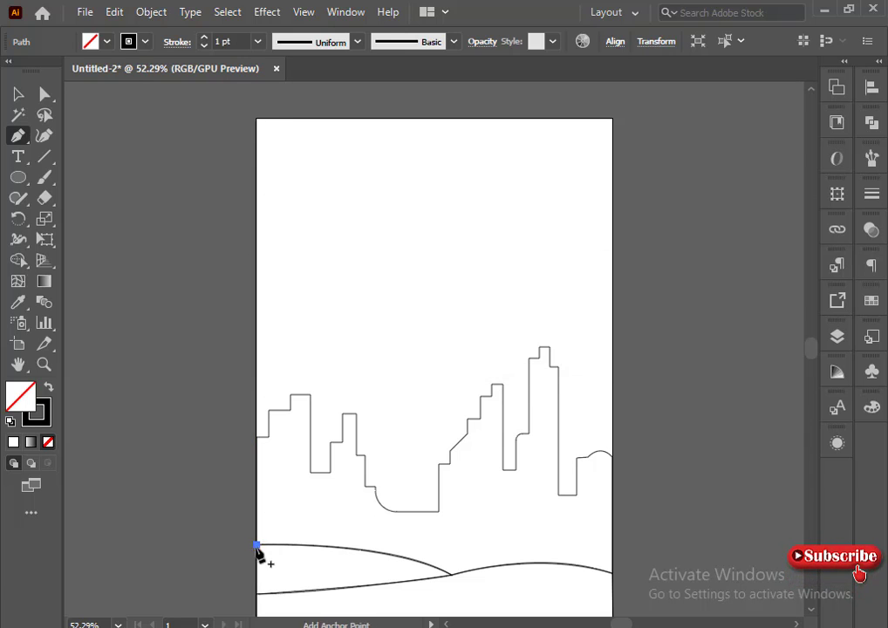
pyautogui.click(257, 547)
pyautogui.press('Return')
pyautogui.click(28, 96)
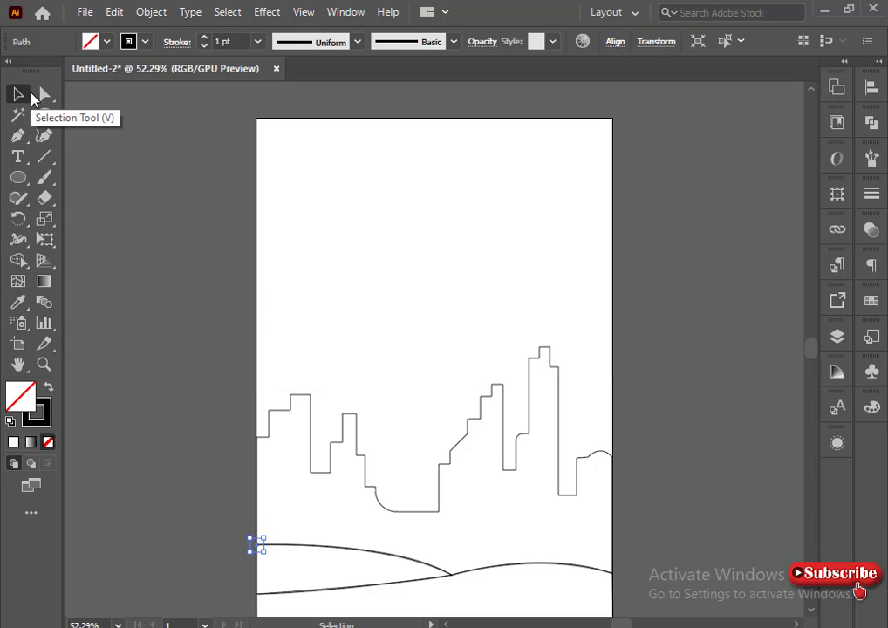
pyautogui.press('Delete')
# Draw a closed rectangular sky outline from the artboard's upper edge down to the right hill's edge point, spanning the full artboard width.
pyautogui.click(18, 137)
pyautogui.click(256, 544)
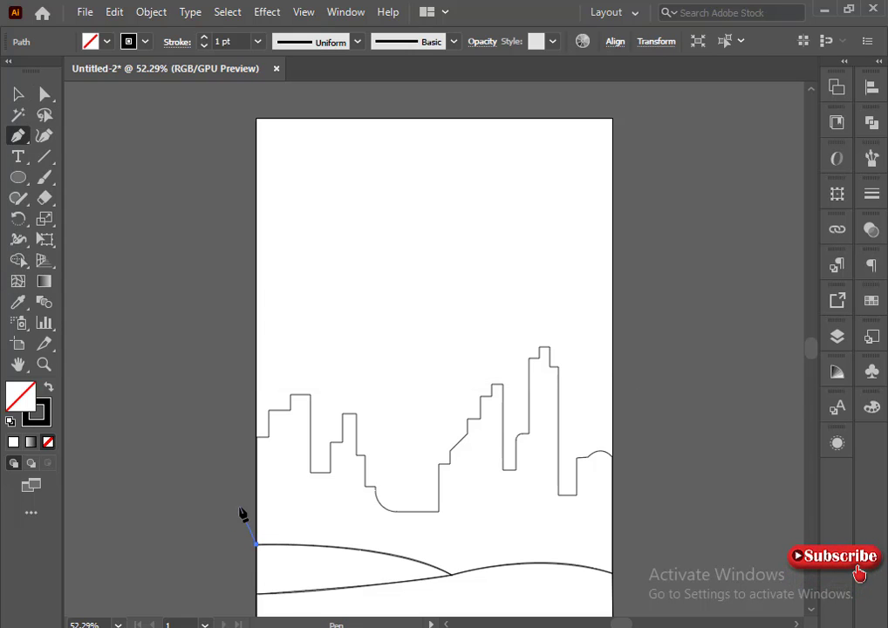
pyautogui.click(257, 118)
pyautogui.click(612, 118)
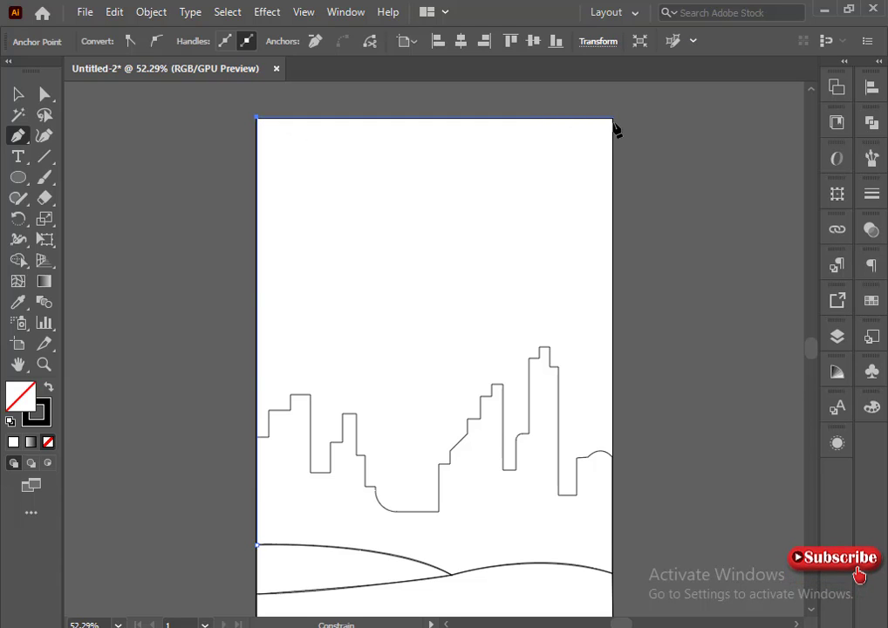
pyautogui.click(613, 574)
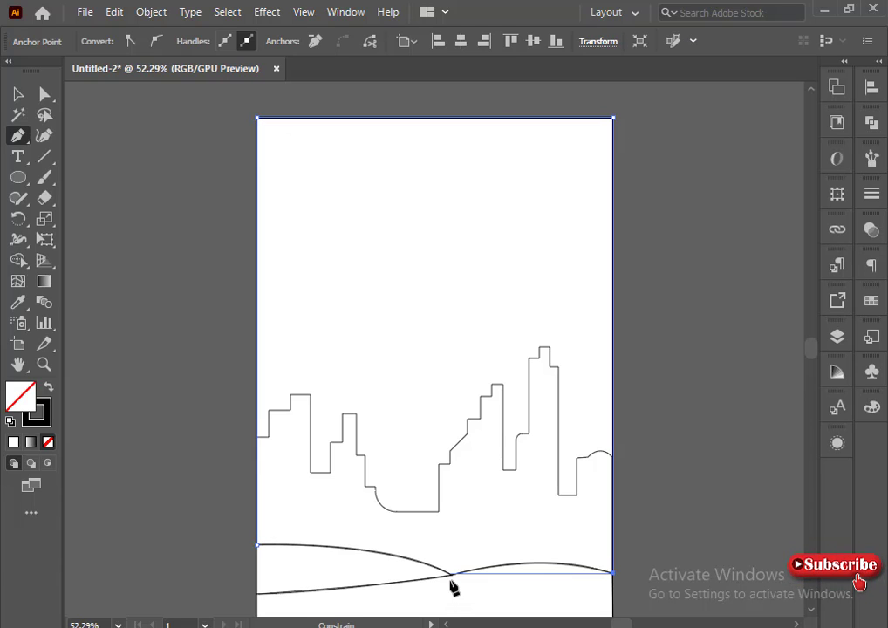
pyautogui.click(257, 574)
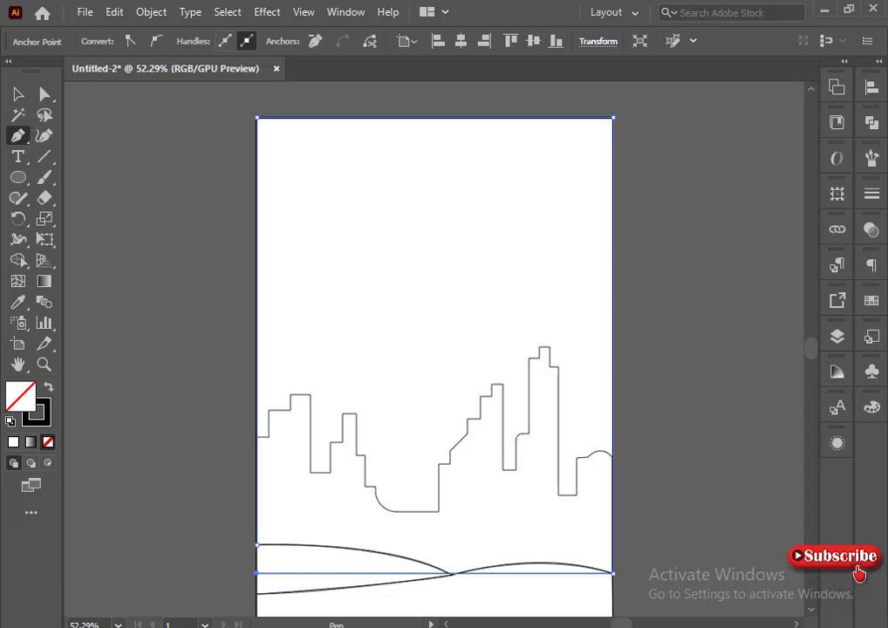
pyautogui.click(255, 574)
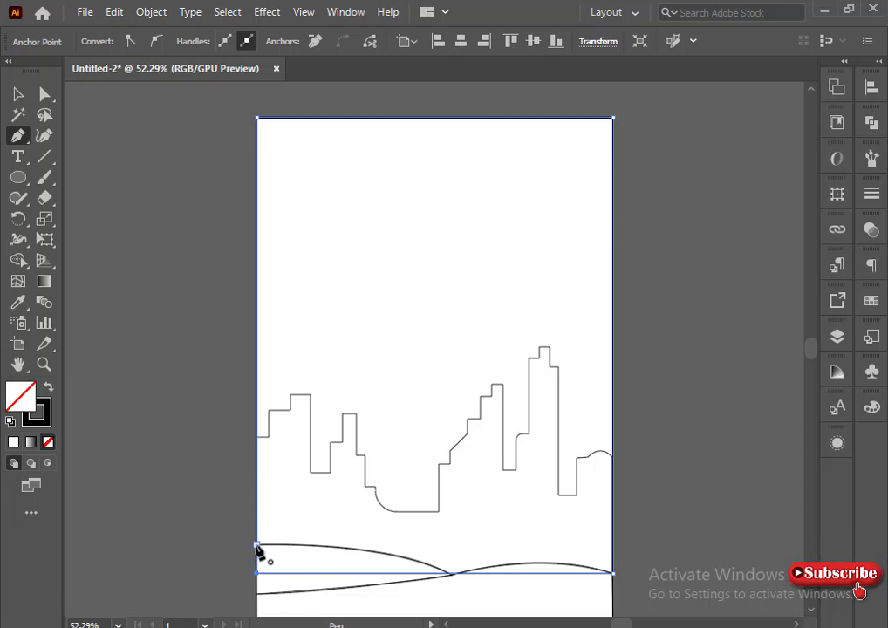
pyautogui.click(257, 546)
pyautogui.keyDown('ctrl'); pyautogui.click(123, 566); pyautogui.keyUp('ctrl')
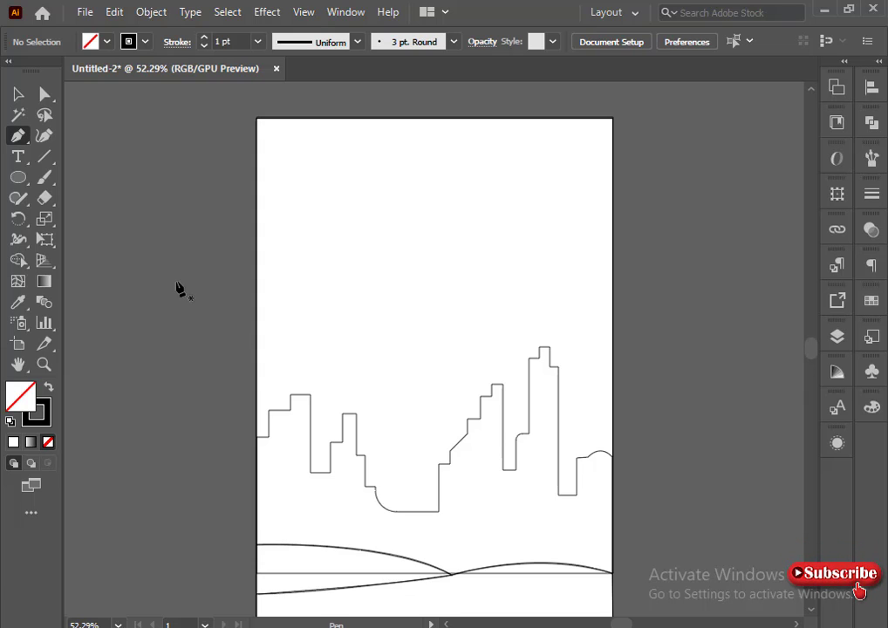
pyautogui.click(18, 93)
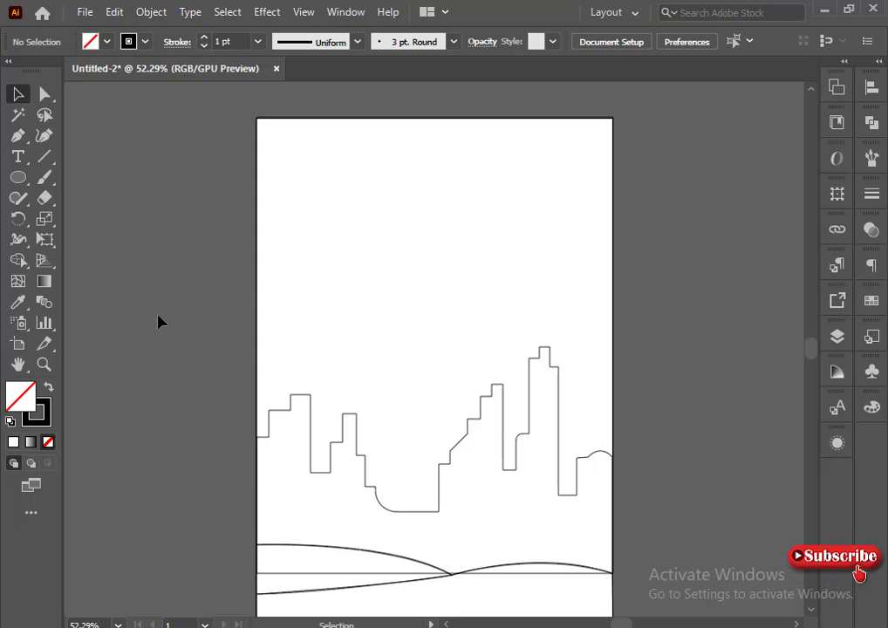
# Draw a tall ellipse over the wide gap between the two groups of buildings.
pyautogui.click(18, 178)
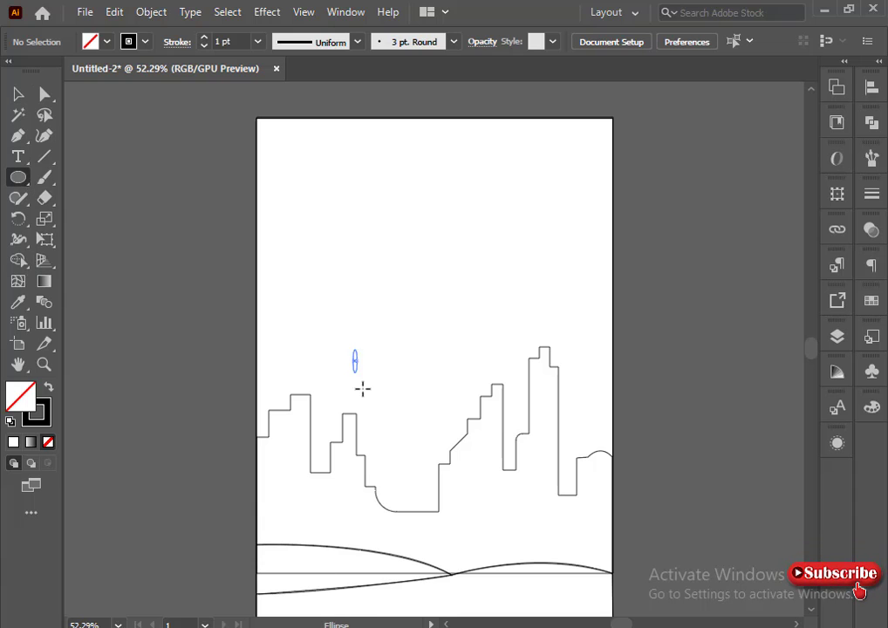
pyautogui.moveTo(363, 389); pyautogui.dragTo(483, 523)
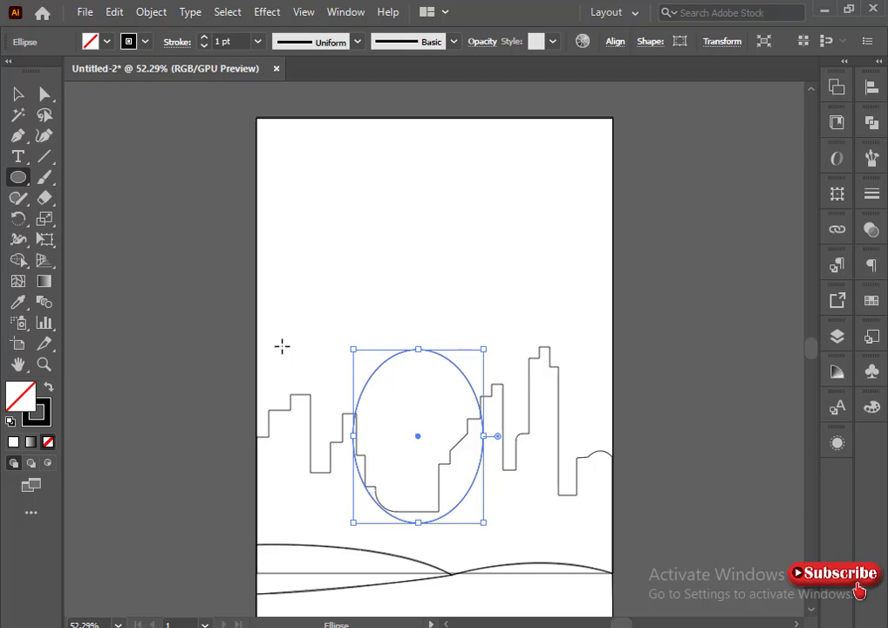
pyautogui.click(282, 347)
pyautogui.click(469, 358)
# Move the ellipse up and left so it sits behind the left group of buildings, and deselect it.
pyautogui.click(18, 95)
pyautogui.moveTo(353, 336); pyautogui.dragTo(422, 375)
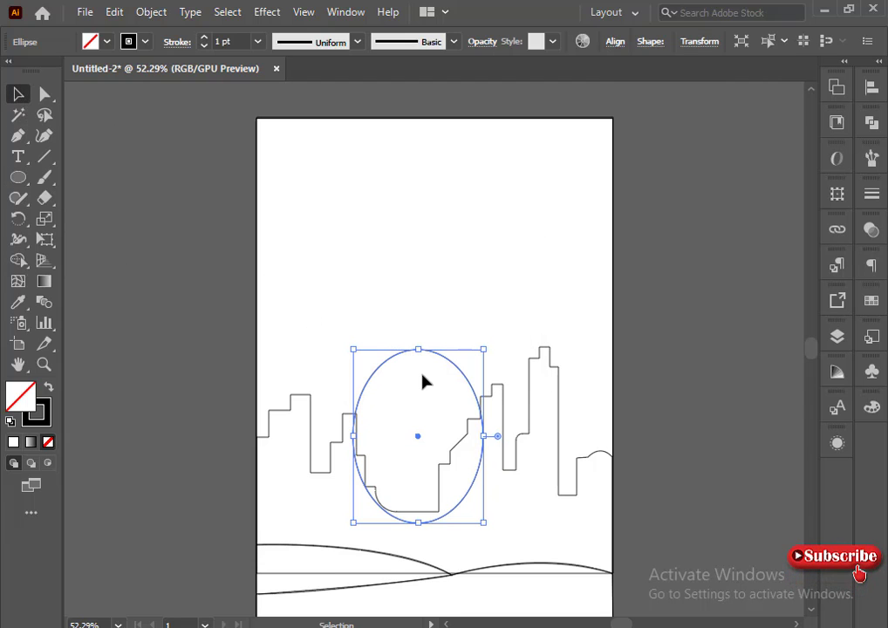
pyautogui.hotkey('shift', 'Up')
pyautogui.hotkey('shift', 'Up')
pyautogui.hotkey('shift', 'Up')
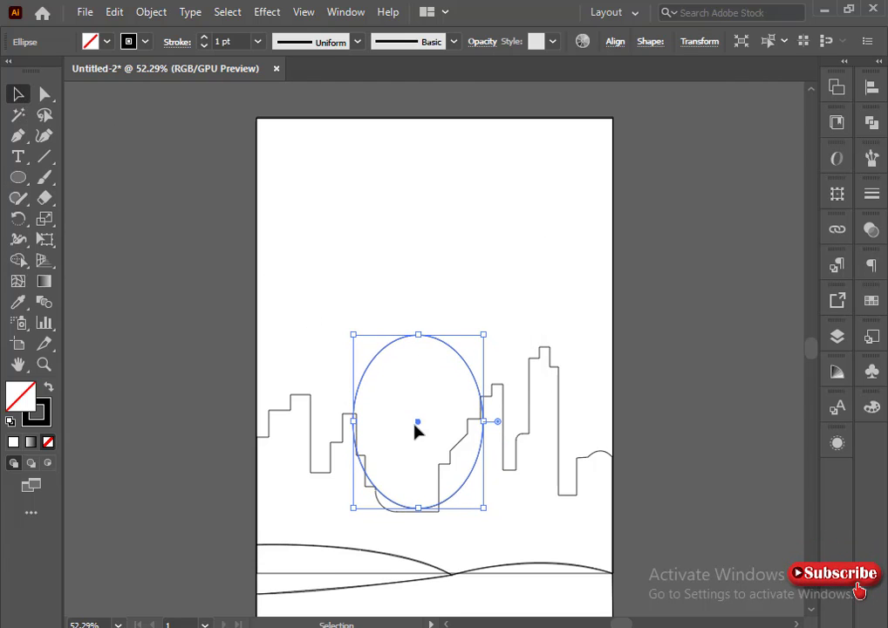
pyautogui.moveTo(415, 426); pyautogui.dragTo(345, 403)
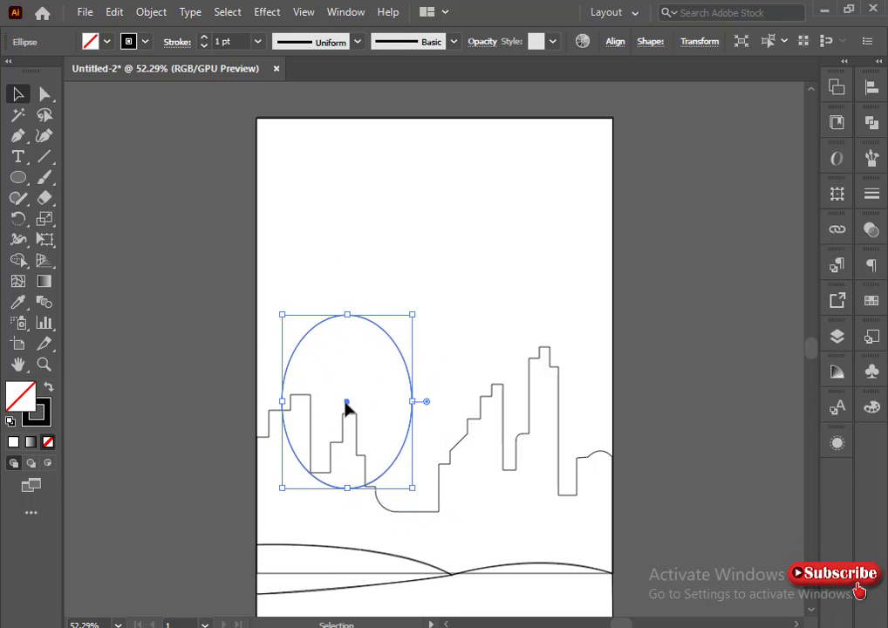
pyautogui.click(343, 276)
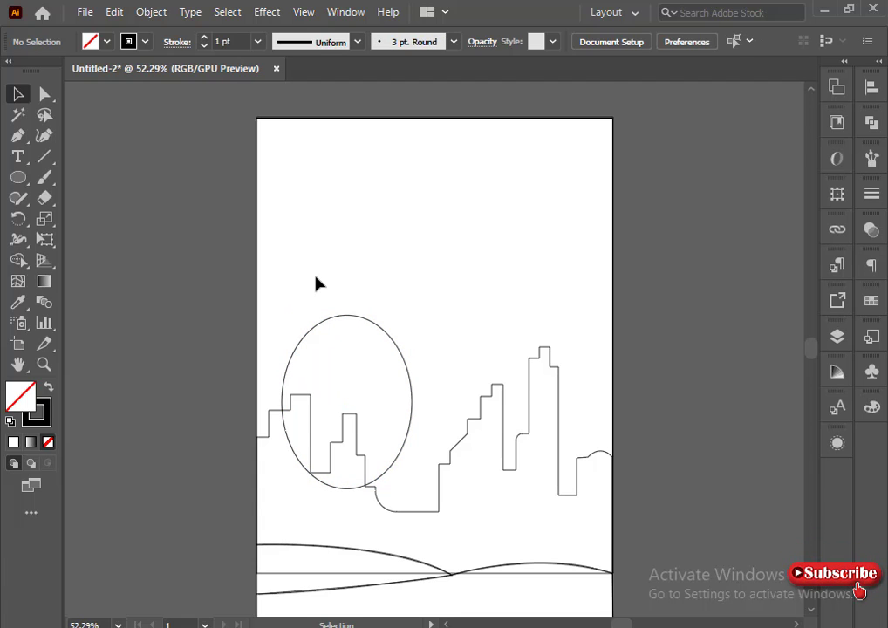
# Draw a straight vertical trunk line with the Pen tool in the empty area below the artboard.
pyautogui.scroll(-8, 309, 278)
pyautogui.click(19, 137)
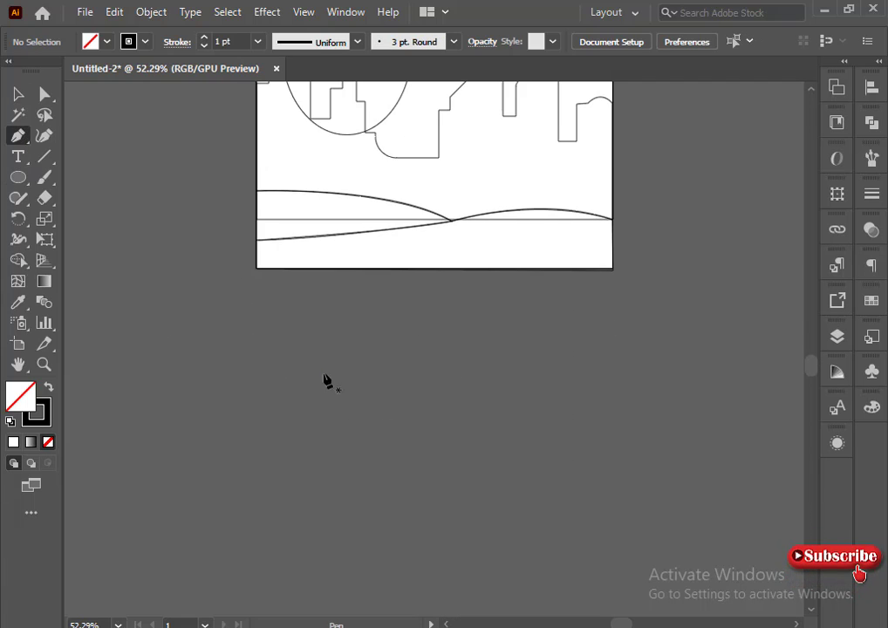
pyautogui.click(323, 373)
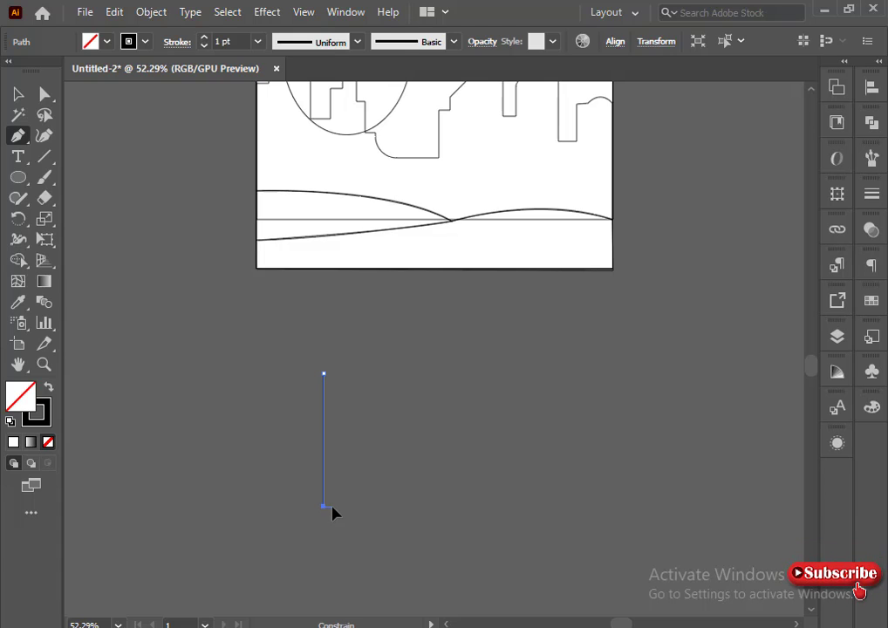
pyautogui.click(322, 506)
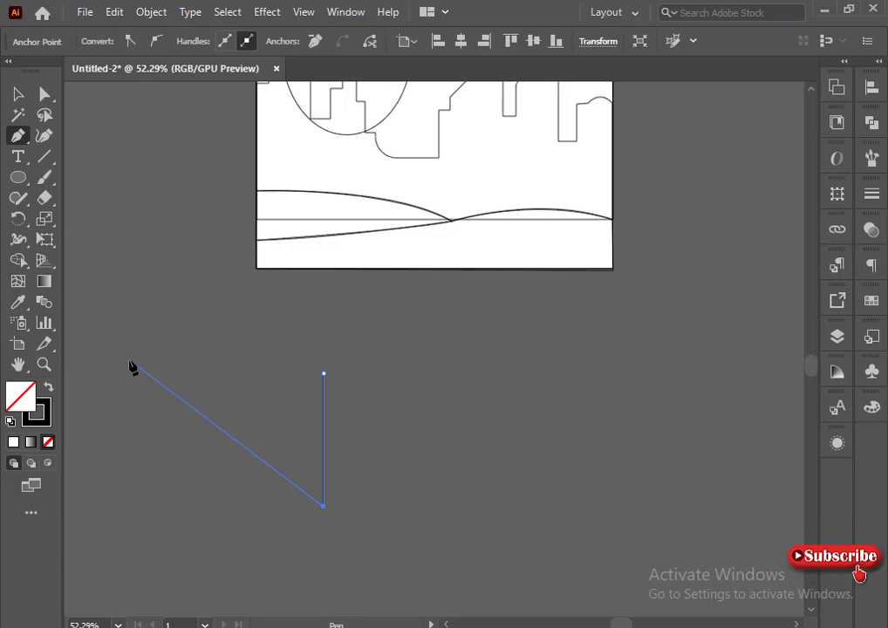
pyautogui.press('Escape')
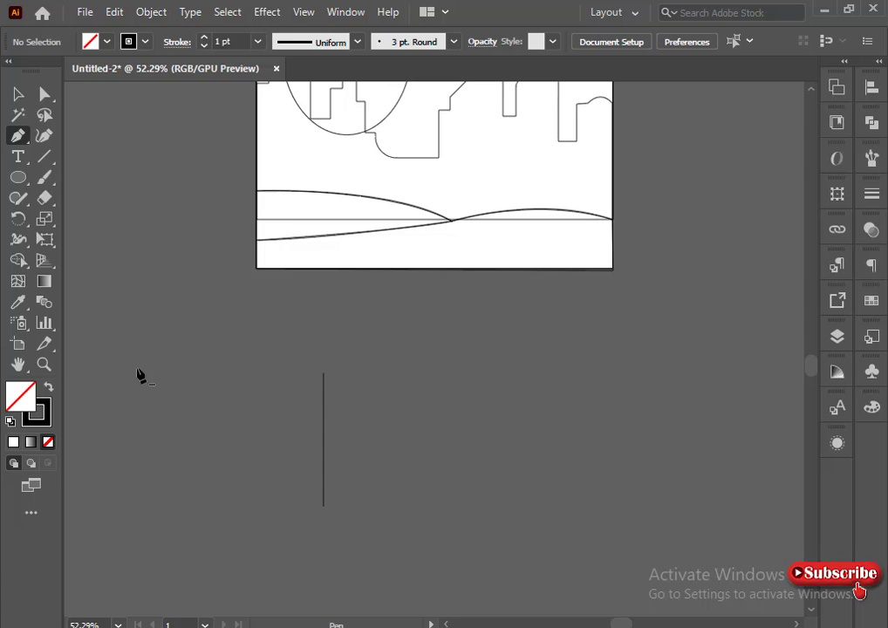
# Add an L-shaped branch rising on each side of the trunk line, with the right one attached higher than the left.
pyautogui.click(323, 432)
pyautogui.click(297, 432)
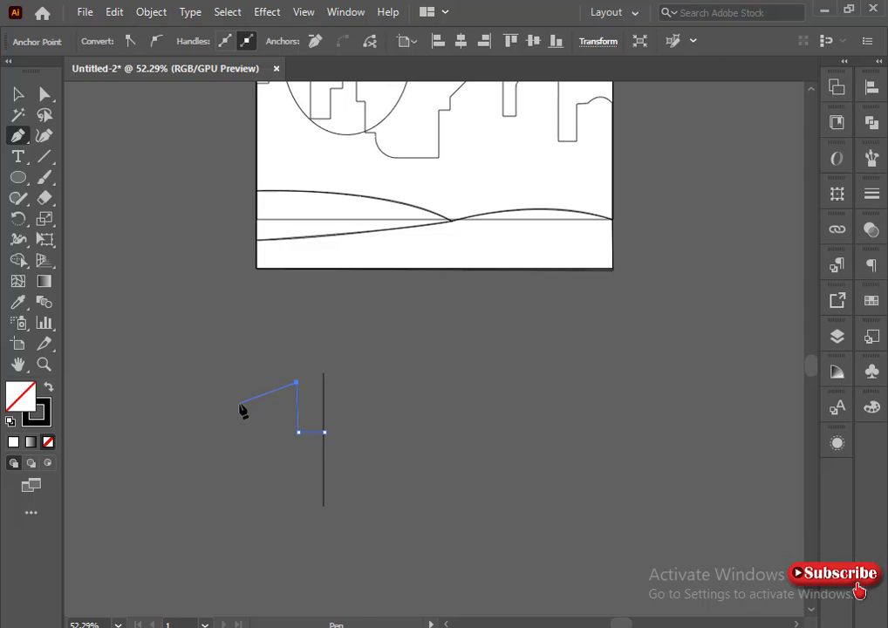
pyautogui.hotkey('ctrl', 'z')
pyautogui.click(324, 406)
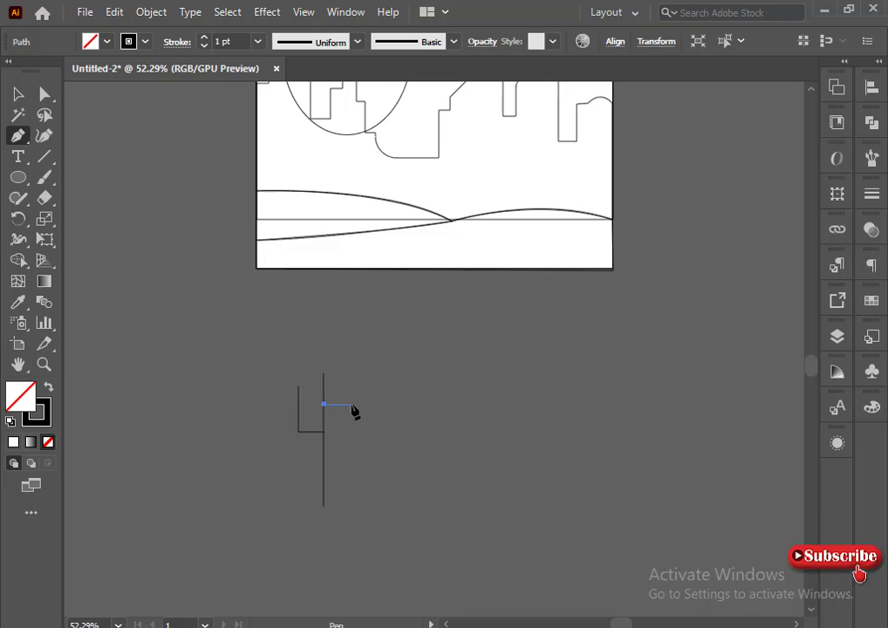
pyautogui.click(350, 405)
pyautogui.keyDown('shift'); pyautogui.click(362, 346); pyautogui.keyUp('shift')
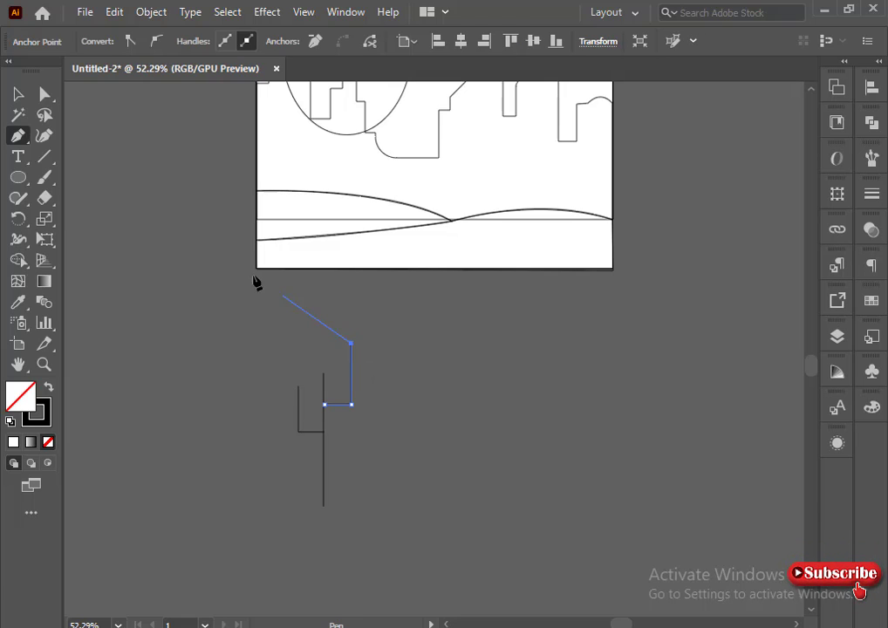
# Select the trunk and both branches and move them together beside the artboard's left edge.
pyautogui.click(17, 93)
pyautogui.click(231, 340)
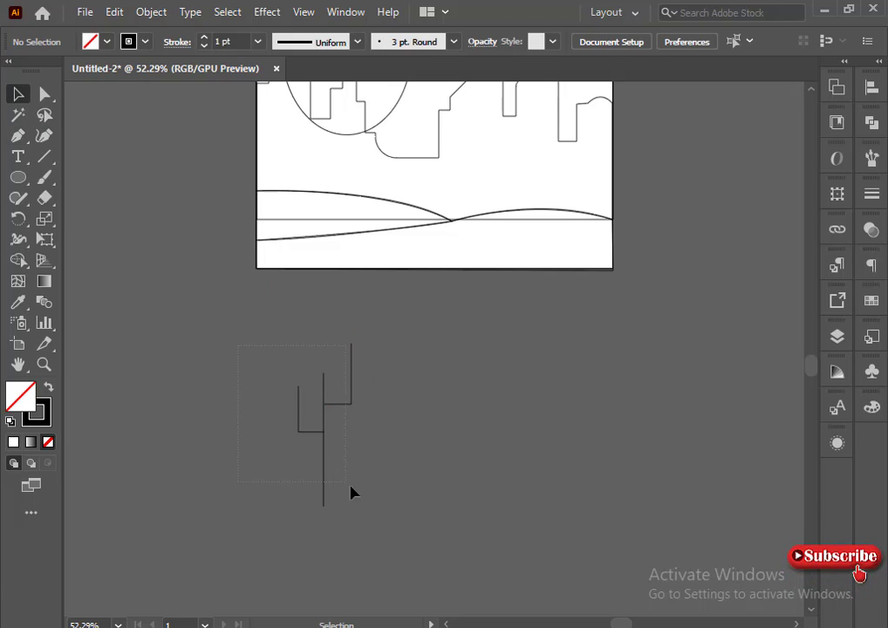
pyautogui.moveTo(351, 493); pyautogui.dragTo(362, 506)
pyautogui.moveTo(322, 440); pyautogui.dragTo(178, 138)
pyautogui.scroll(4, 204, 449)
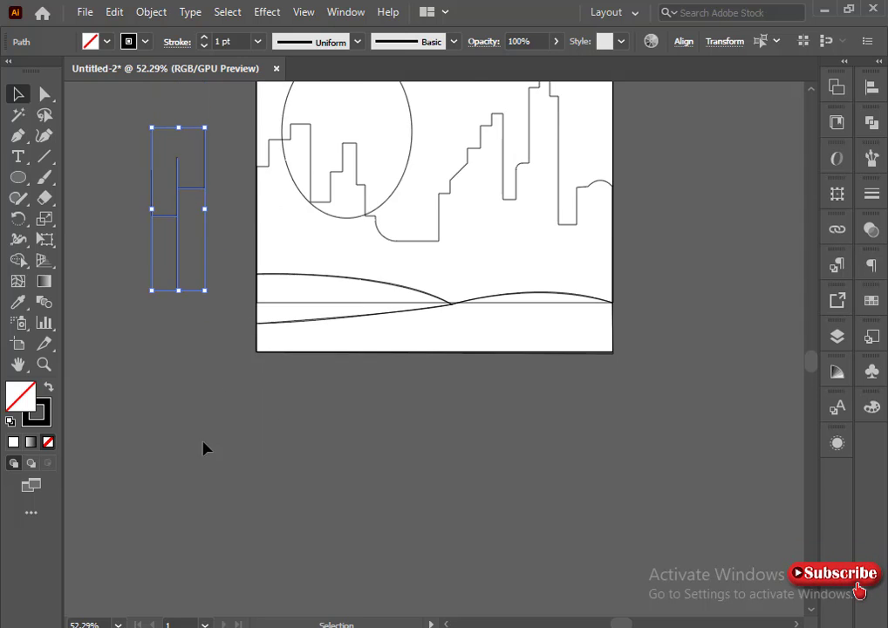
# Draw a closed, bumpy cloud outline with the Pen tool in the upper left of the sky.
pyautogui.click(196, 255)
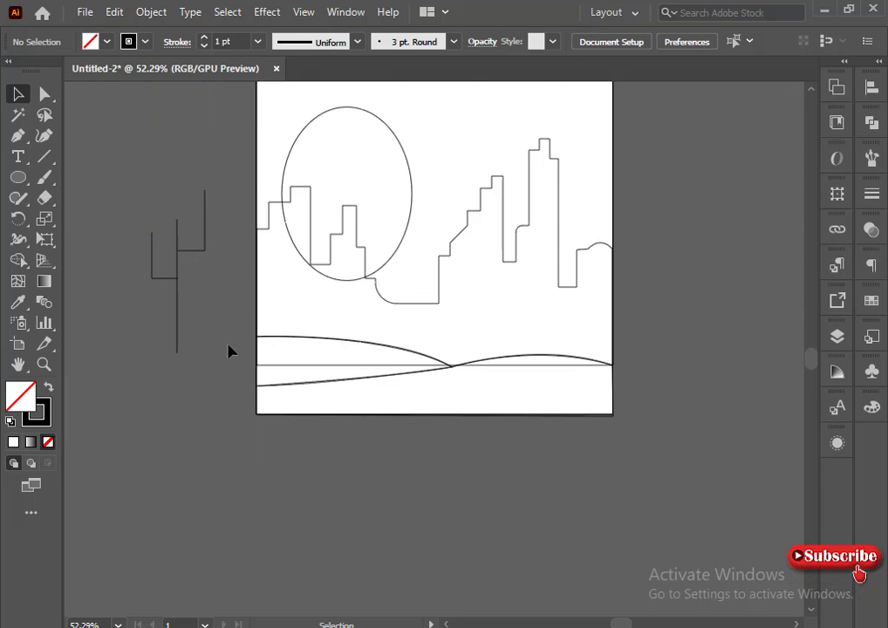
pyautogui.scroll(5, 301, 436)
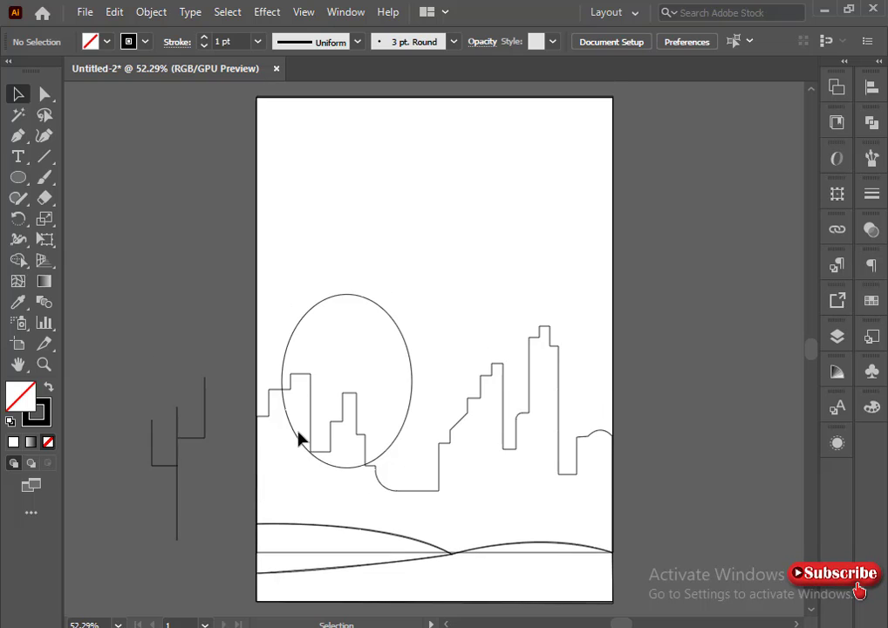
pyautogui.scroll(-1, 105, 192)
pyautogui.press('p')
pyautogui.click(315, 188)
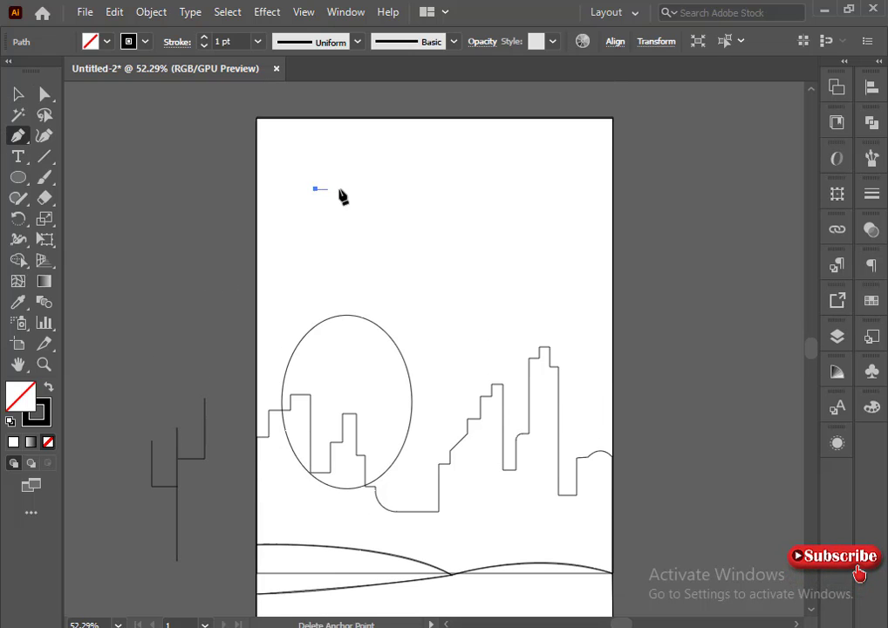
pyautogui.moveTo(359, 190); pyautogui.dragTo(380, 216)
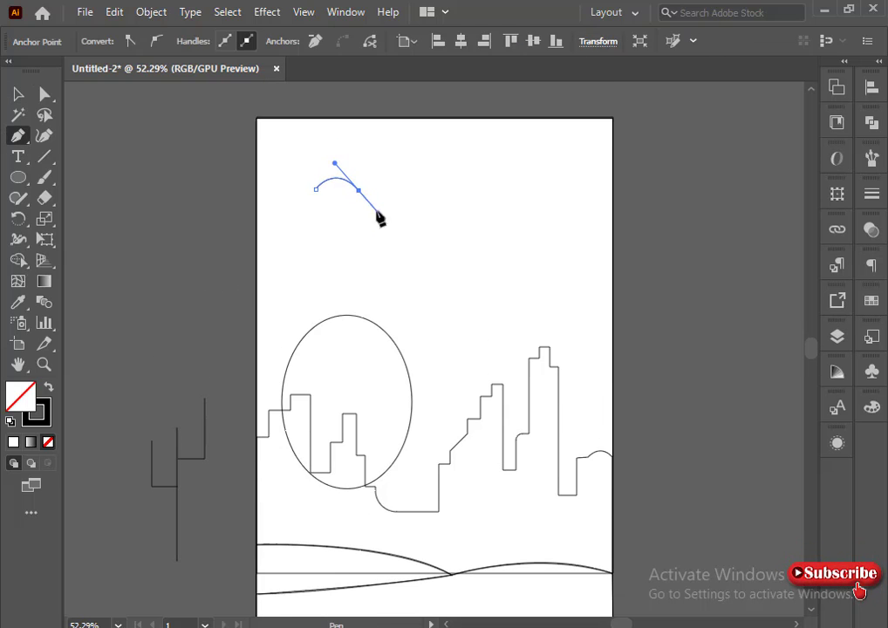
pyautogui.click(360, 191)
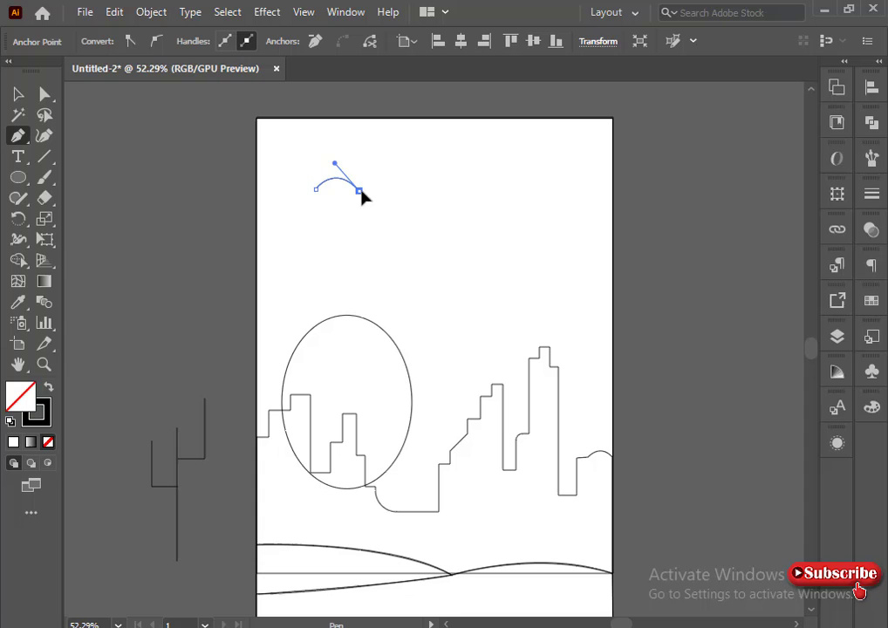
pyautogui.click(416, 211)
pyautogui.click(380, 217)
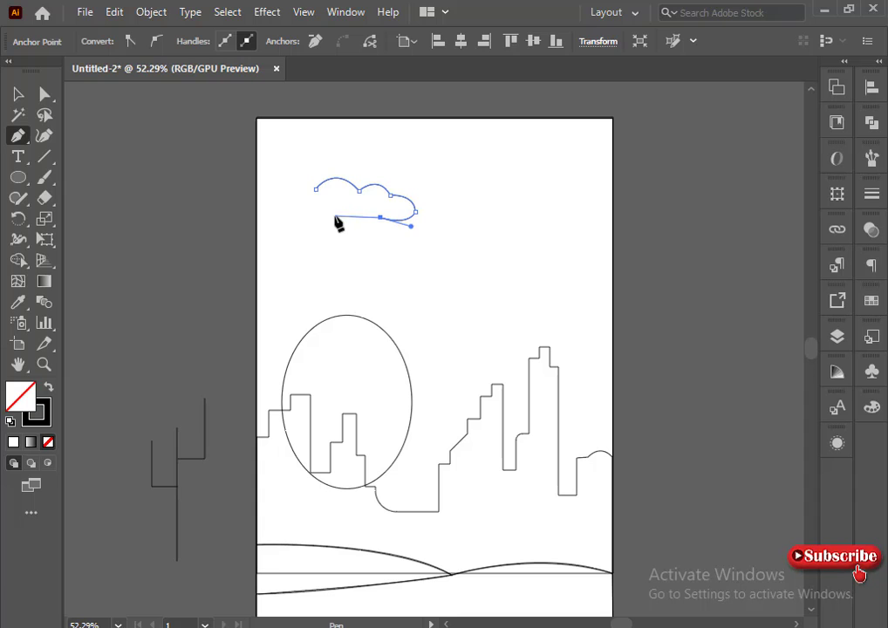
pyautogui.moveTo(335, 217)
pyautogui.mouseDown()
pyautogui.moveTo(319, 200)
pyautogui.moveTo(297, 222)
pyautogui.moveTo(278, 201)
pyautogui.moveTo(271, 175)
pyautogui.moveTo(348, 212)
pyautogui.mouseUp()
pyautogui.click(335, 217)
pyautogui.click(296, 218)
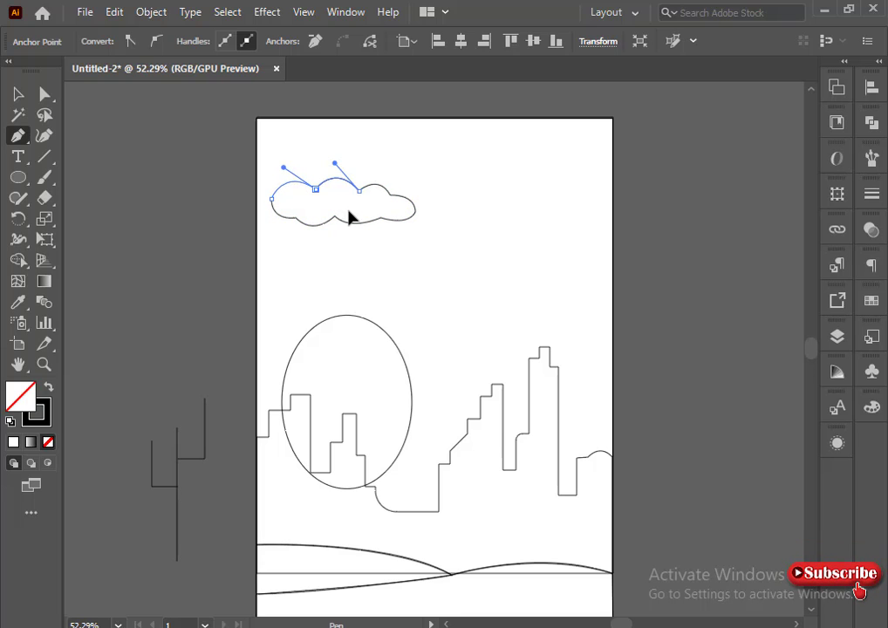
# Round the cloud's leftmost anchor point with its corner widget and deselect the cloud.
pyautogui.press('v')
pyautogui.click(224, 175)
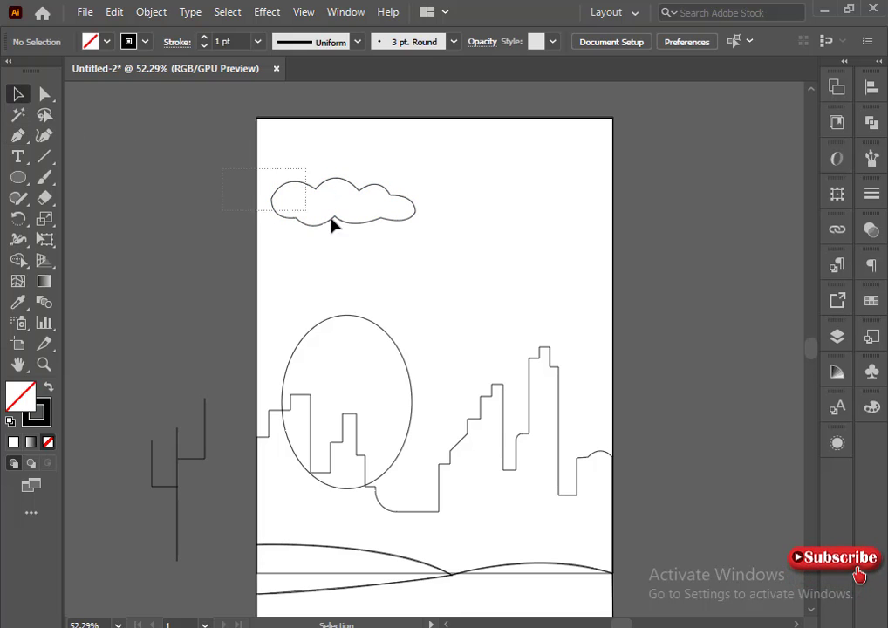
pyautogui.press('a')
pyautogui.click(273, 201)
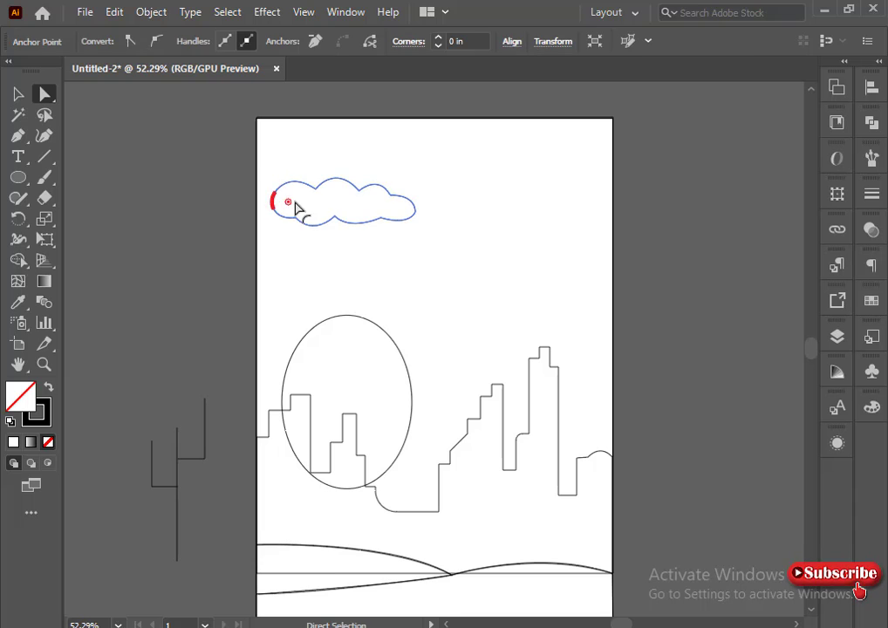
pyautogui.click(137, 115)
# Duplicate the cloud twice, placing one copy in the upper right of the sky and another centrally above the skyline.
pyautogui.press('v')
pyautogui.click(349, 212)
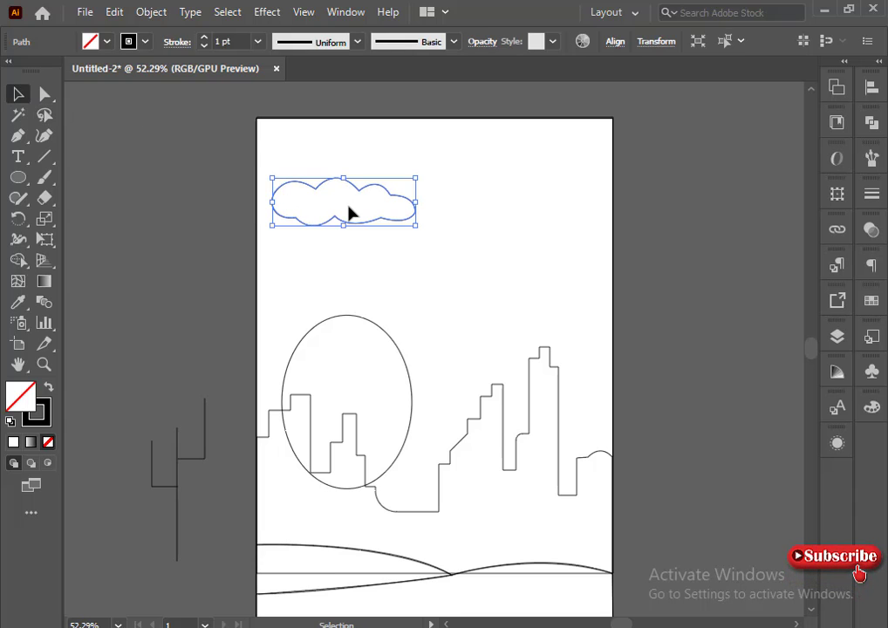
pyautogui.moveTo(358, 195); pyautogui.dragTo(537, 175)
pyautogui.moveTo(480, 199); pyautogui.dragTo(398, 310)
pyautogui.click(301, 277)
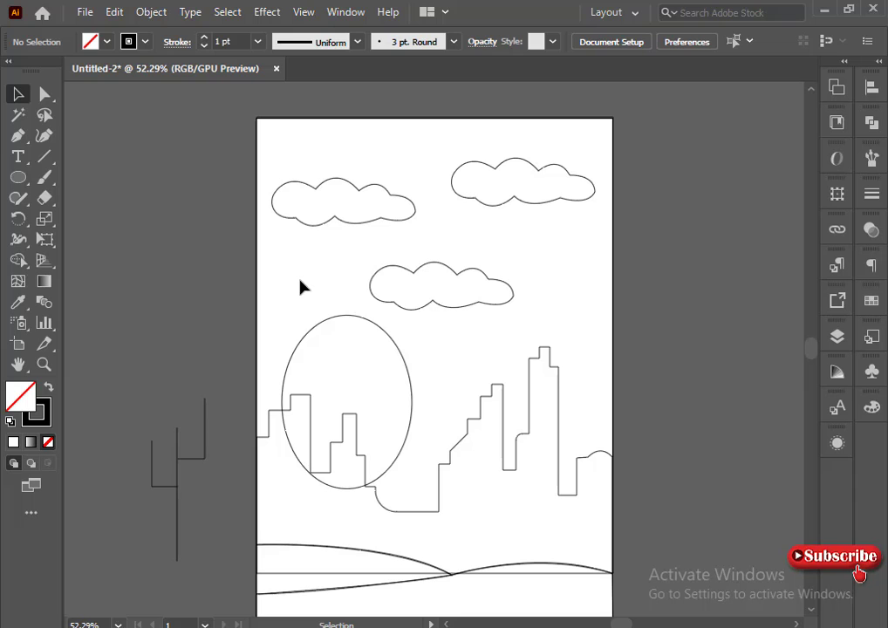
# Fill the front hill with a near-black red from the color spectrum and switch the color sliders to CMYK.
pyautogui.scroll(-5, 300, 285)
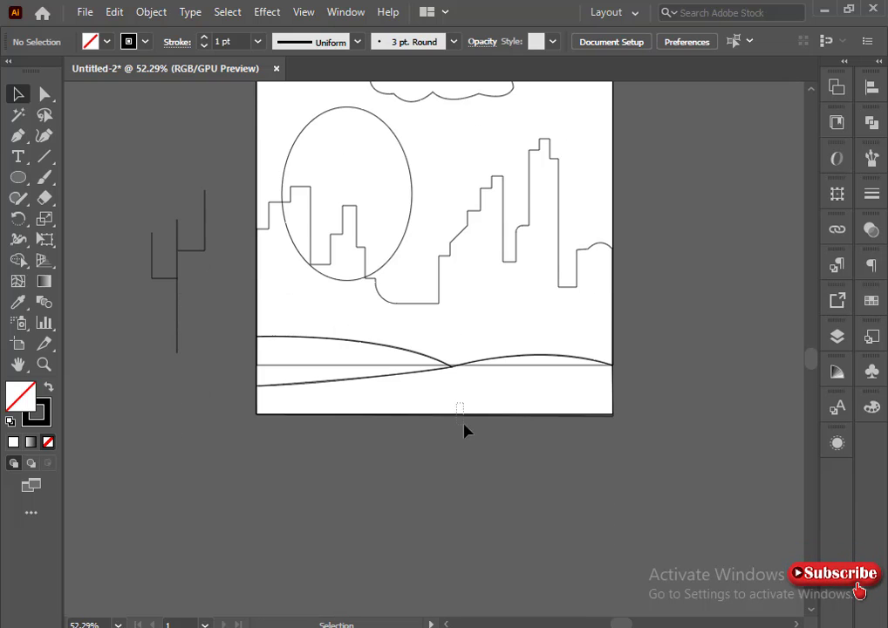
pyautogui.click(602, 394)
pyautogui.click(872, 407)
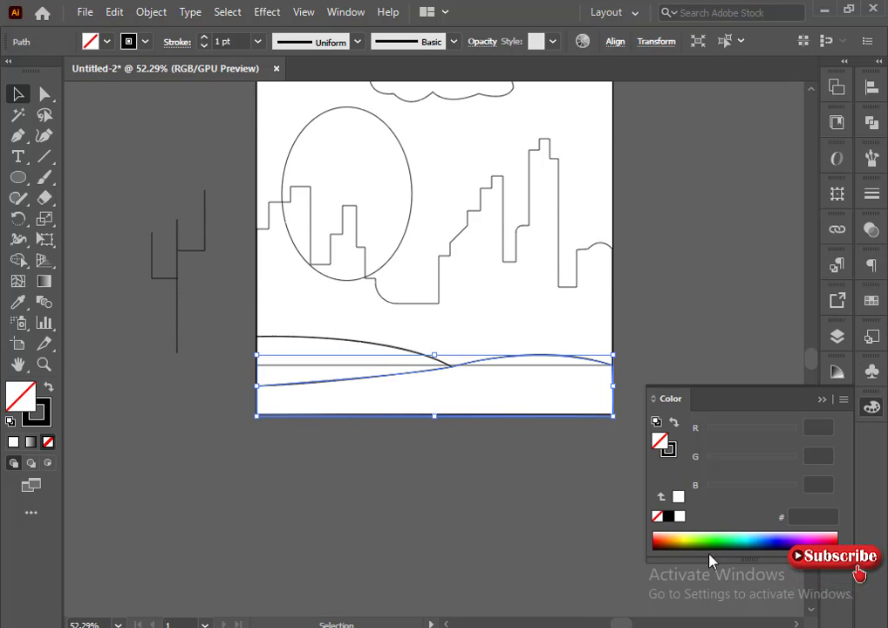
pyautogui.click(664, 546)
pyautogui.click(843, 400)
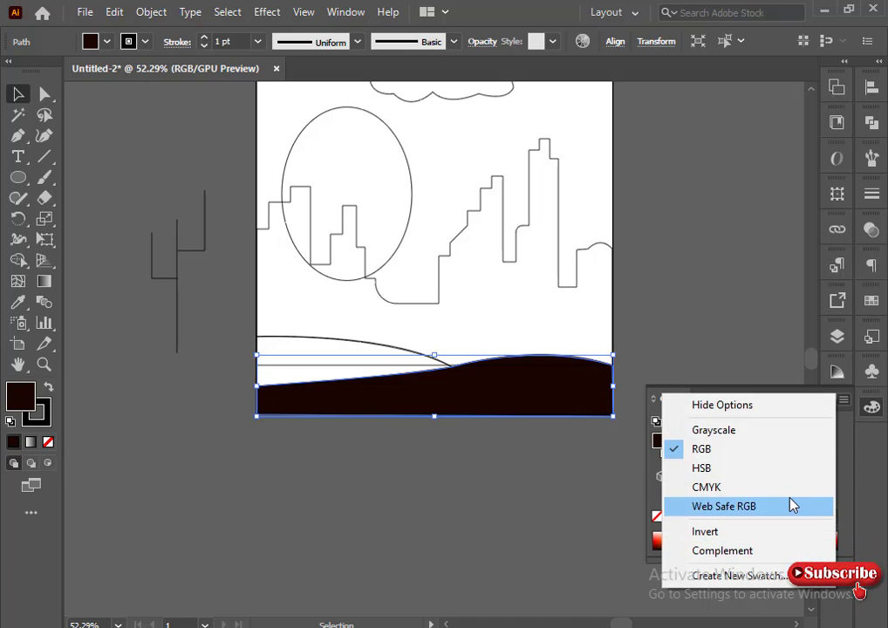
pyautogui.click(768, 469)
pyautogui.click(843, 400)
pyautogui.click(792, 493)
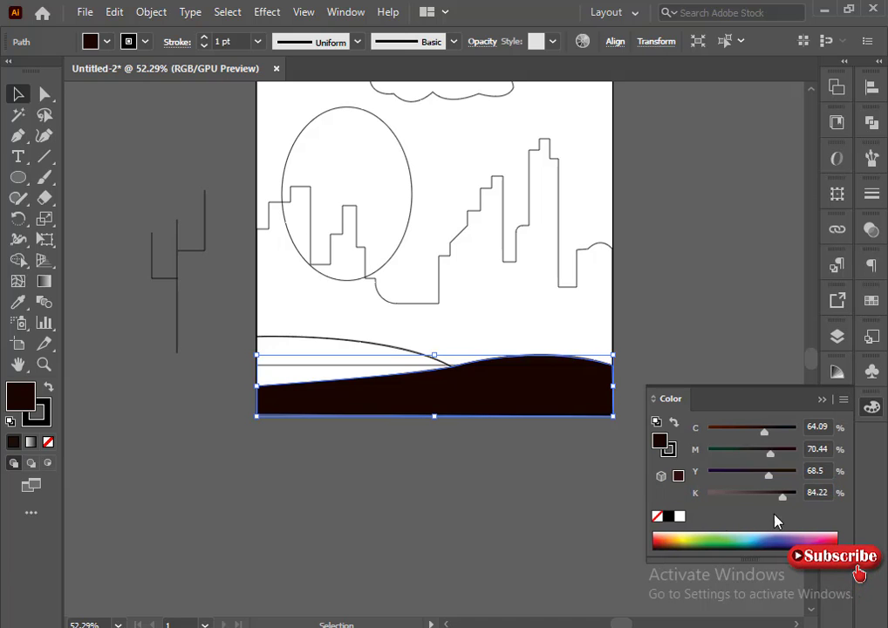
# Set the front hill's fill to dark maroon, C 31.37, M 96.47, Y 100, K 88, and deselect it.
pyautogui.click(664, 540)
pyautogui.moveTo(749, 499); pyautogui.dragTo(788, 502)
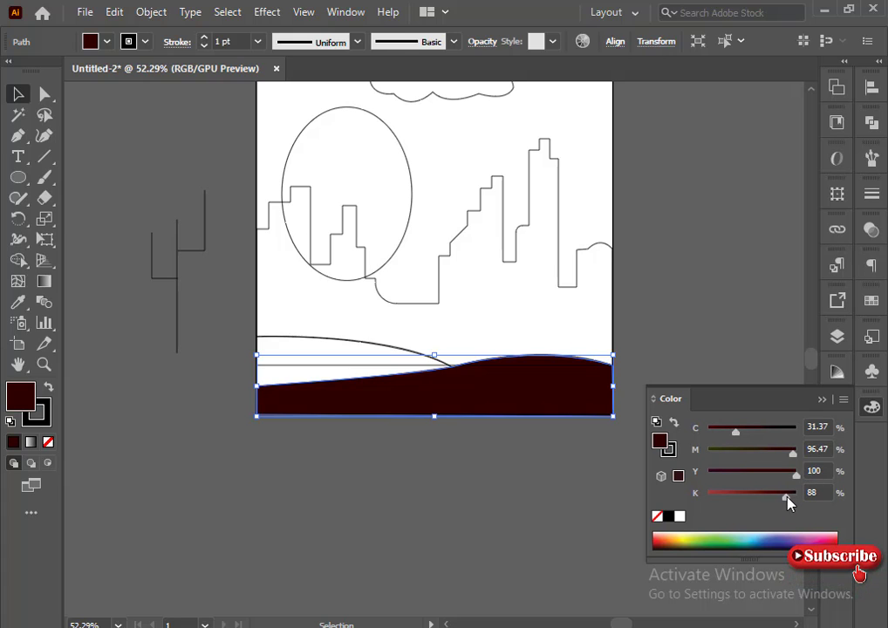
pyautogui.click(459, 523)
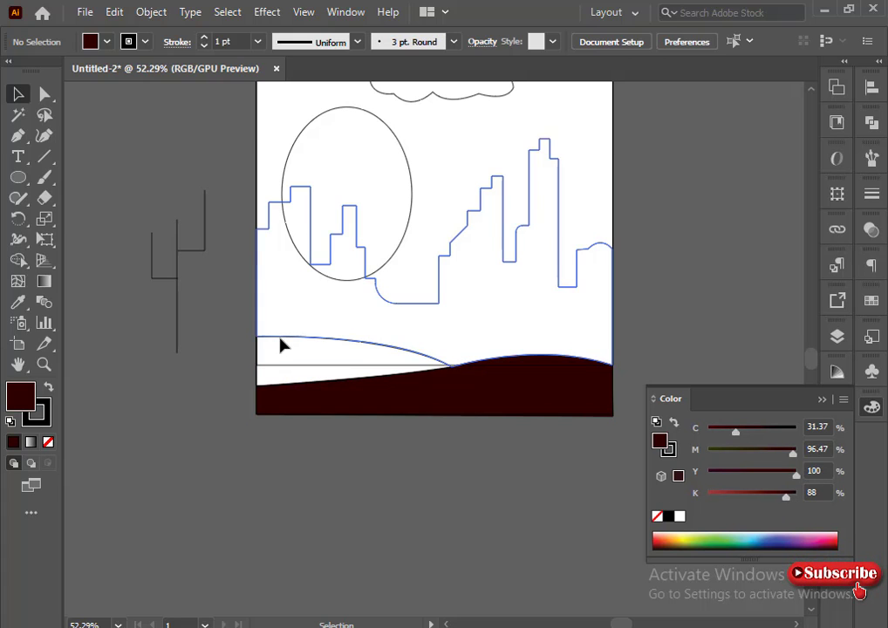
# Fill the left hill with the last used maroon and adjust it to about M 91, Y 90, K 54.
pyautogui.click(246, 372)
pyautogui.click(240, 383)
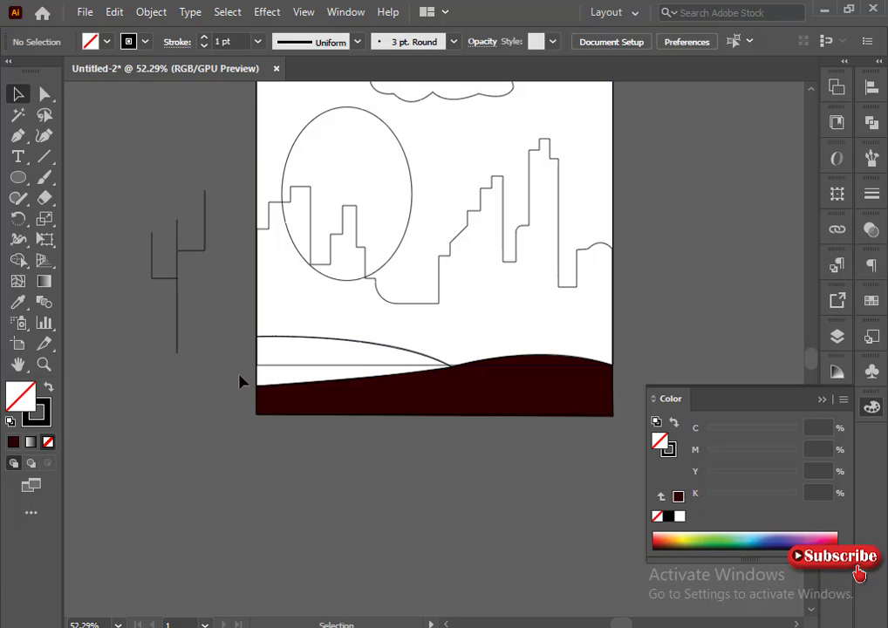
pyautogui.click(266, 384)
pyautogui.click(678, 496)
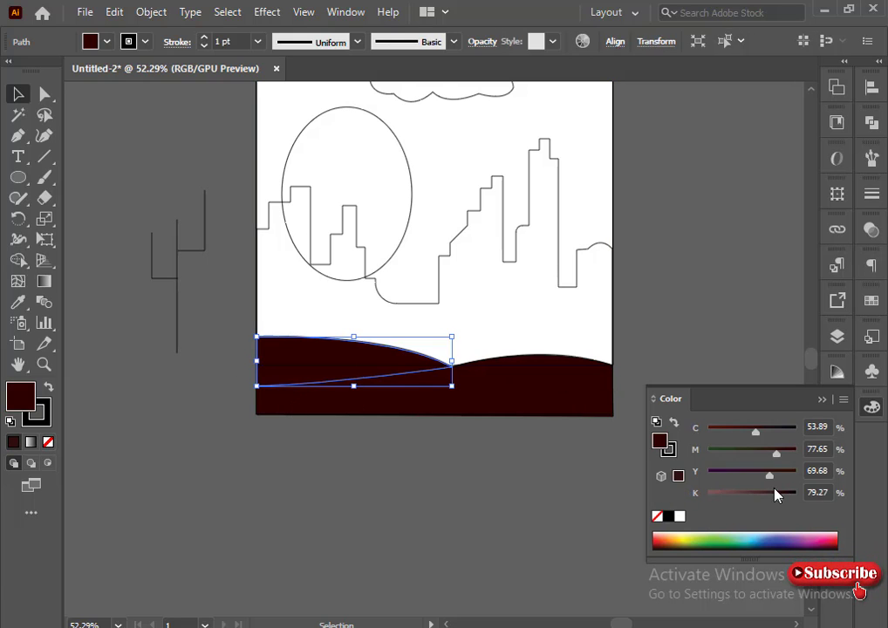
pyautogui.moveTo(779, 494); pyautogui.dragTo(789, 454)
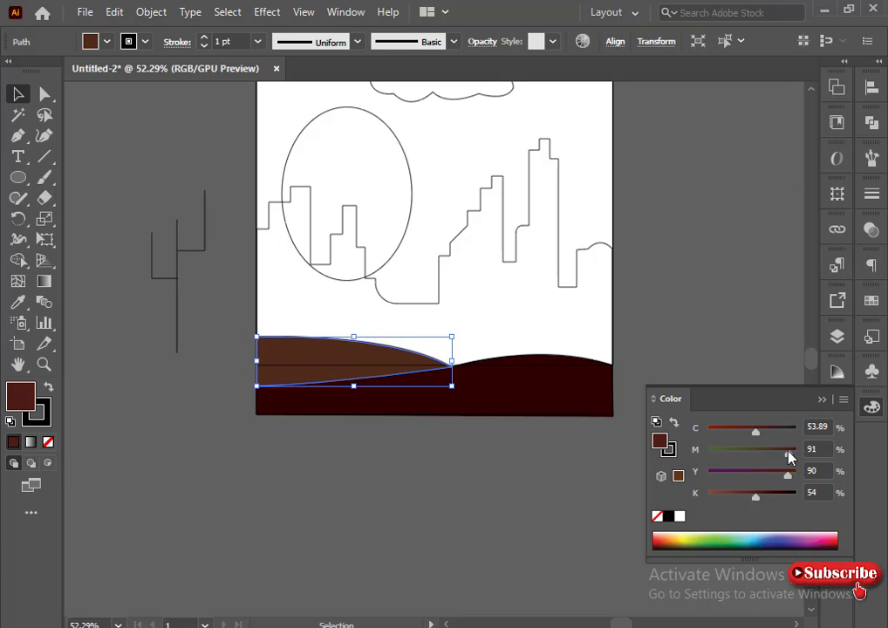
# Recolor the left hill burgundy, C 31.76, M 87, Y 58, K 45, starting from a spectrum red, and deselect it.
pyautogui.click(665, 541)
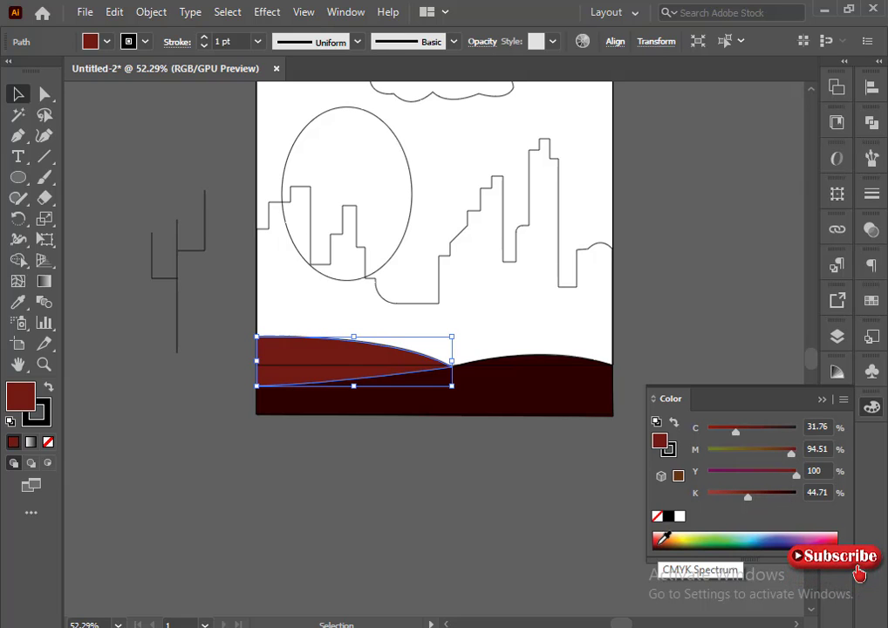
pyautogui.moveTo(796, 476); pyautogui.dragTo(743, 503)
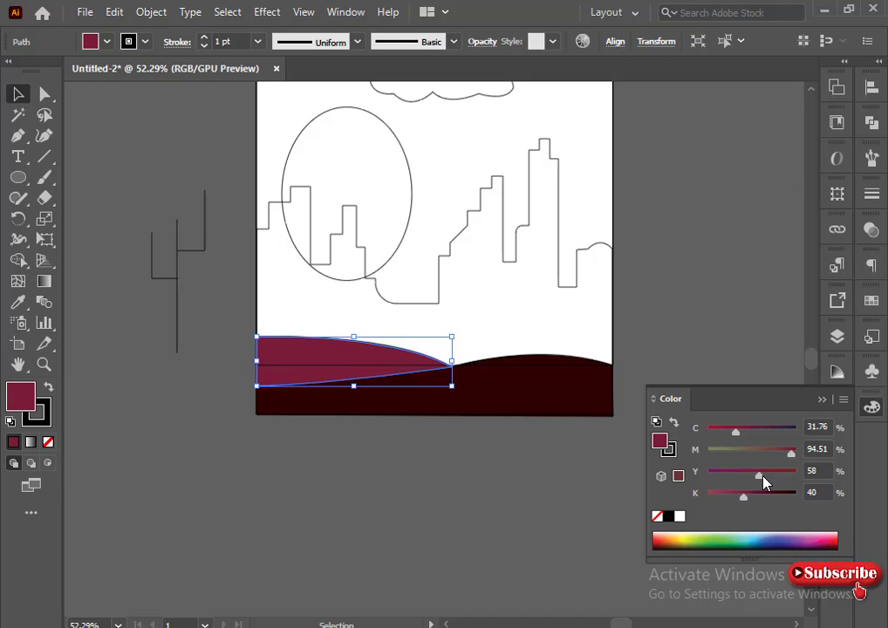
pyautogui.moveTo(789, 454); pyautogui.dragTo(786, 456)
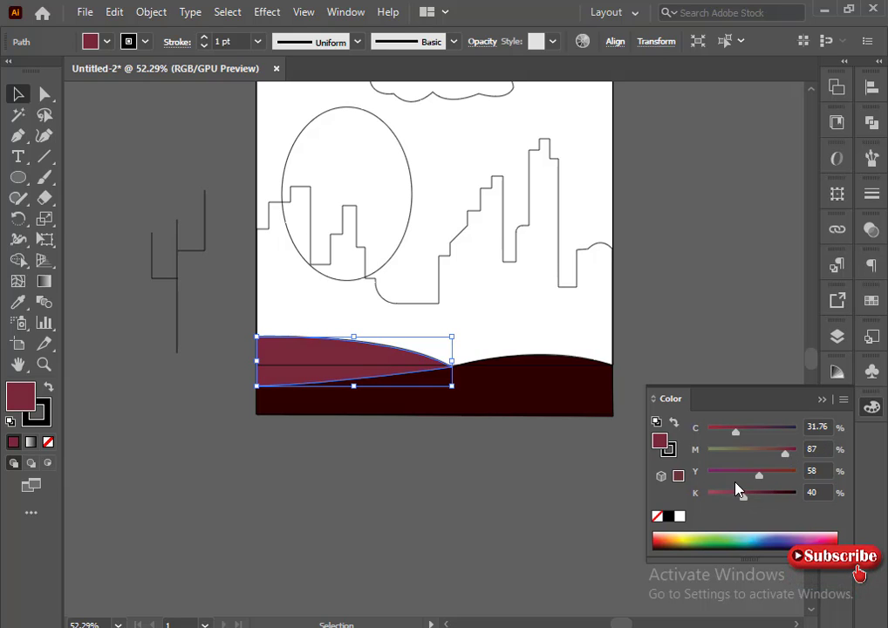
pyautogui.moveTo(744, 500); pyautogui.dragTo(750, 499)
pyautogui.click(406, 525)
# Fill the city skyline shape with the left hill's burgundy and adjust it to M 81, Y 65.
pyautogui.scroll(1, 519, 375)
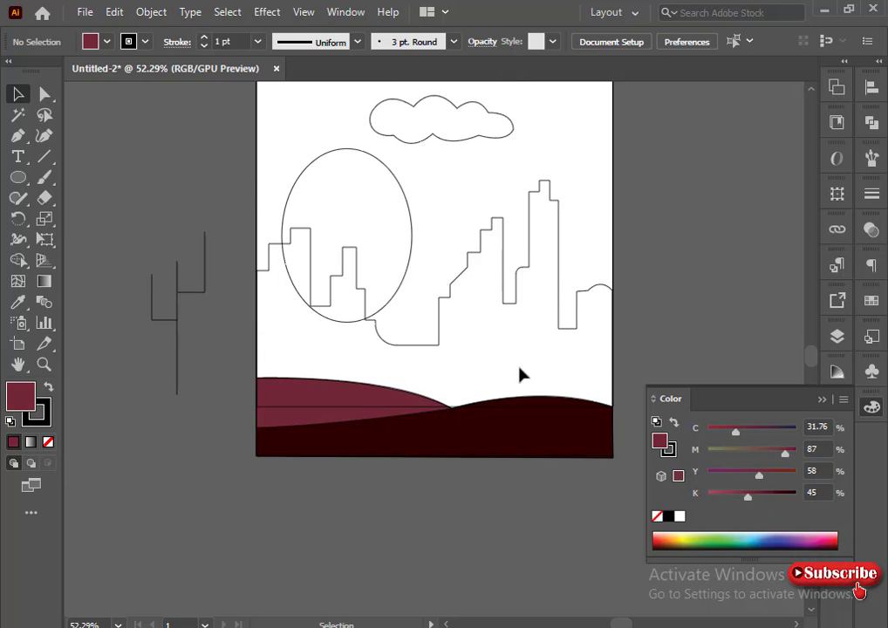
pyautogui.click(553, 328)
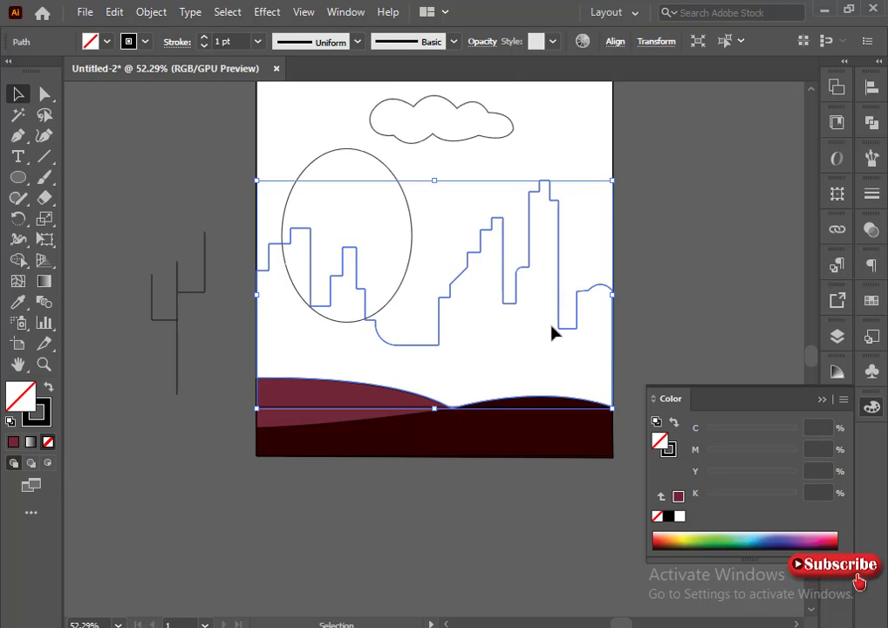
pyautogui.click(686, 497)
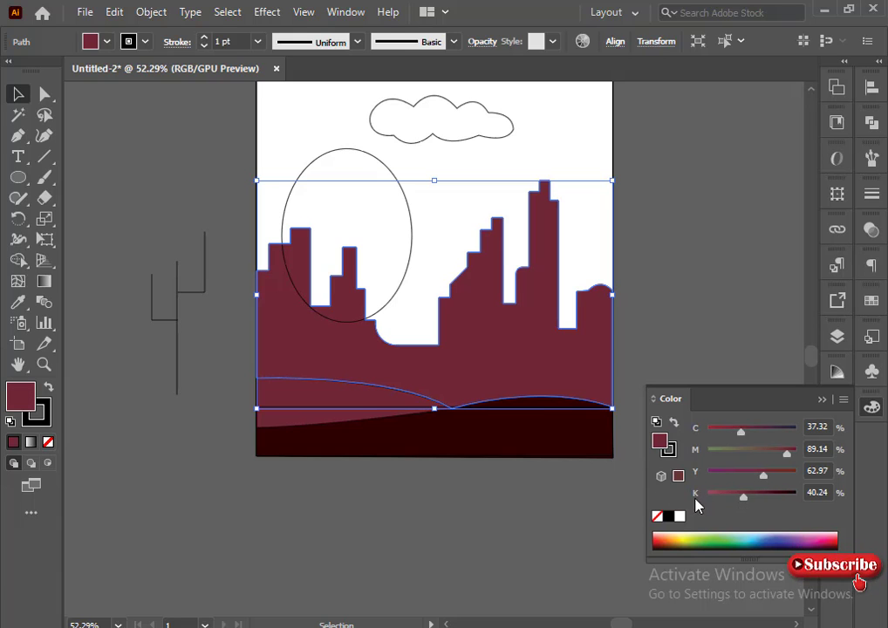
pyautogui.click(773, 451)
pyautogui.moveTo(767, 476)
pyautogui.mouseDown()
pyautogui.moveTo(777, 457)
pyautogui.moveTo(766, 477)
pyautogui.mouseUp()
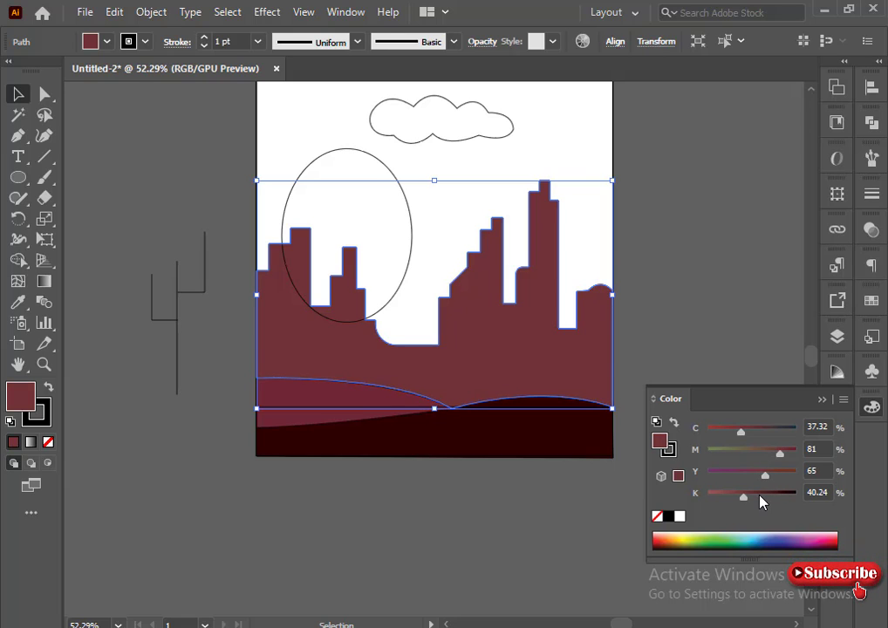
# Change the skyline's fill to a dusty pinkish red of about C 32, M 70, K 0, sampling base colors from the spectrum.
pyautogui.click(656, 545)
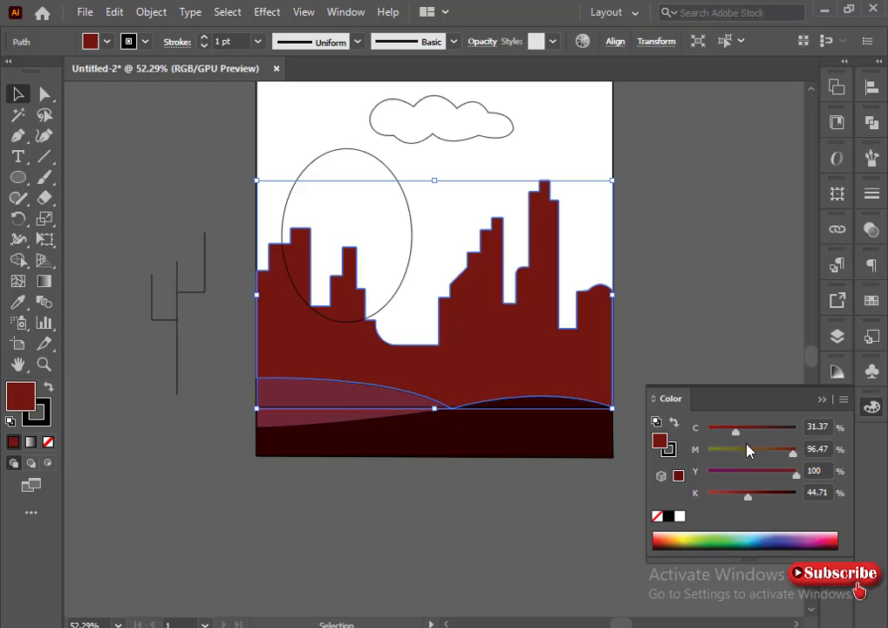
pyautogui.moveTo(791, 453); pyautogui.dragTo(743, 476)
pyautogui.click(820, 539)
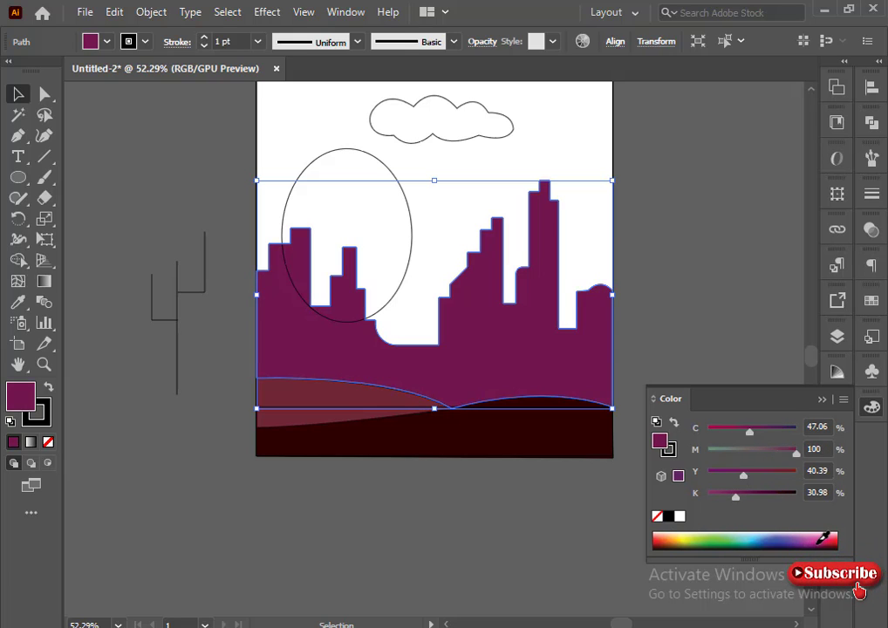
pyautogui.moveTo(796, 454); pyautogui.dragTo(762, 454)
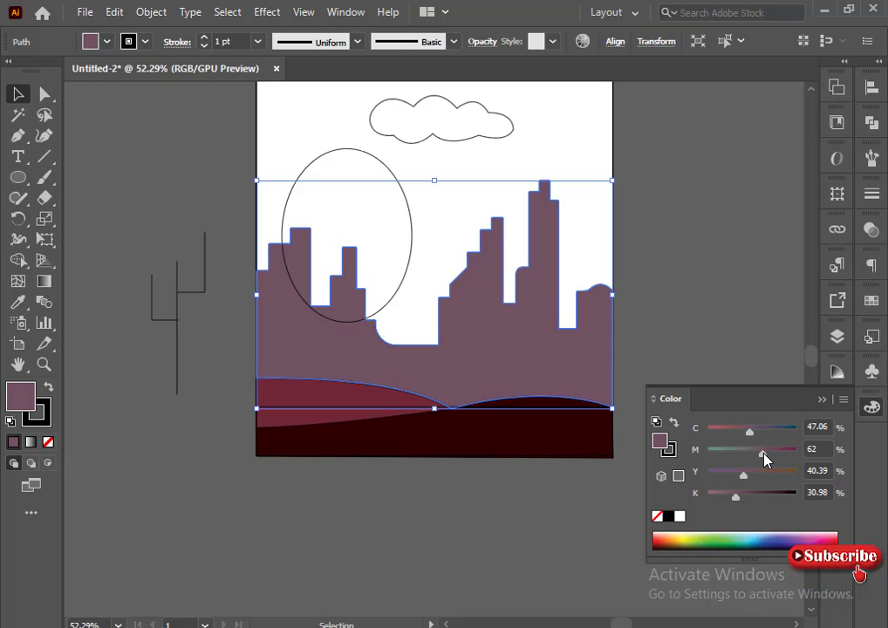
pyautogui.moveTo(736, 495); pyautogui.dragTo(698, 497)
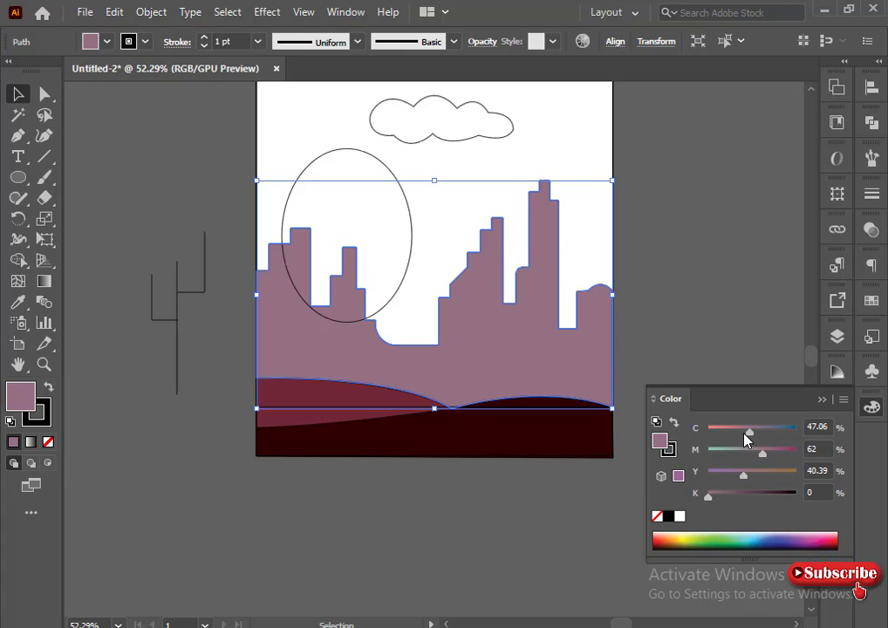
pyautogui.moveTo(744, 433); pyautogui.dragTo(773, 458)
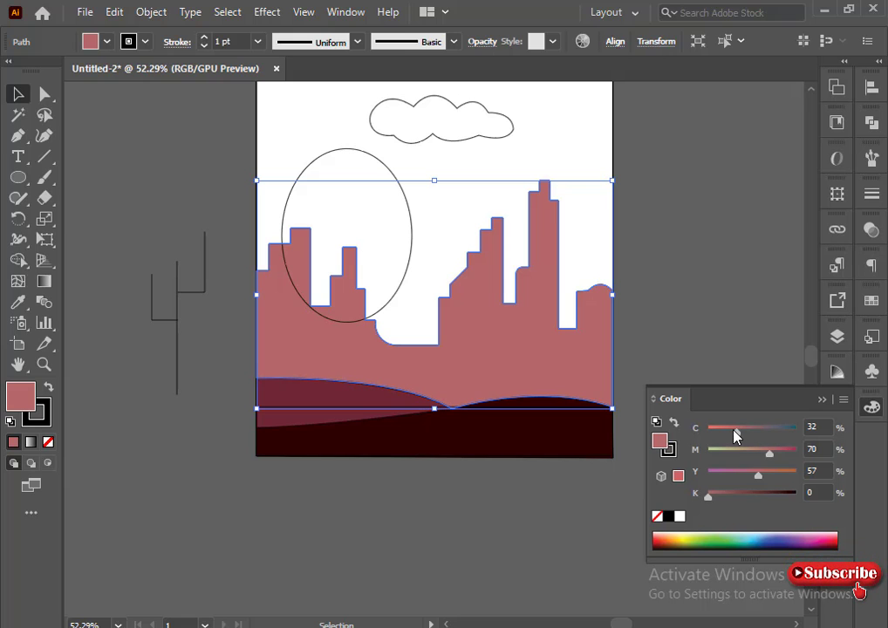
pyautogui.moveTo(759, 477); pyautogui.dragTo(762, 476)
pyautogui.moveTo(709, 496)
pyautogui.mouseDown()
pyautogui.moveTo(724, 494)
pyautogui.moveTo(707, 495)
pyautogui.mouseUp()
# Slightly lower the skyline fill's brightness in HSB mode, return the color sliders to CMYK, and deselect the skyline.
pyautogui.click(843, 399)
pyautogui.click(707, 470)
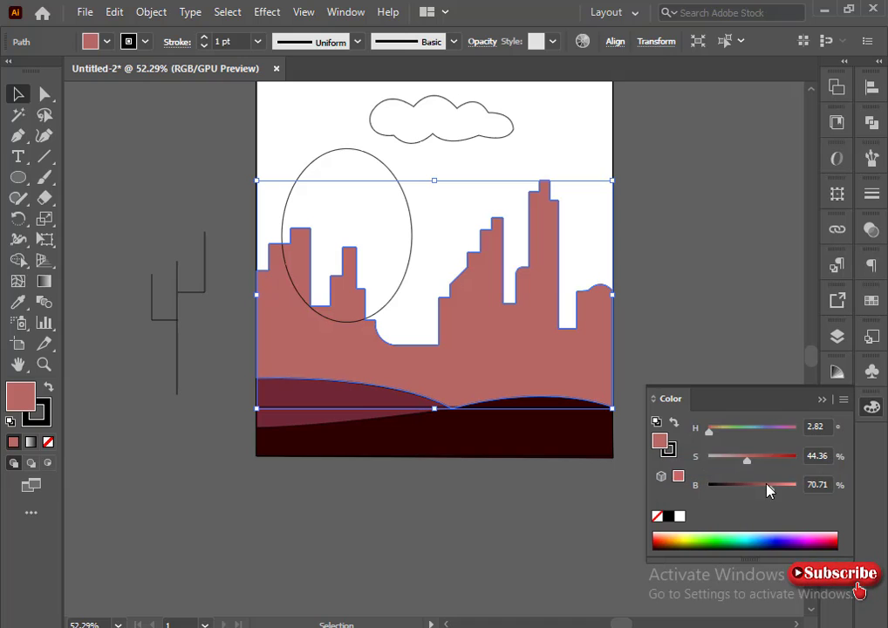
pyautogui.moveTo(771, 485)
pyautogui.mouseDown()
pyautogui.moveTo(782, 485)
pyautogui.moveTo(770, 490)
pyautogui.mouseUp()
pyautogui.click(843, 398)
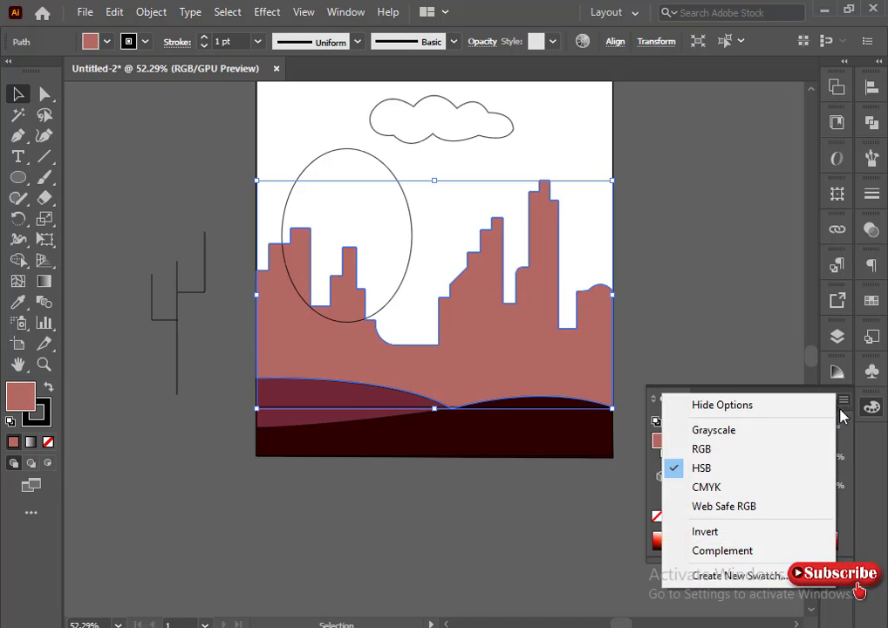
pyautogui.click(760, 494)
pyautogui.click(545, 531)
pyautogui.scroll(3, 511, 478)
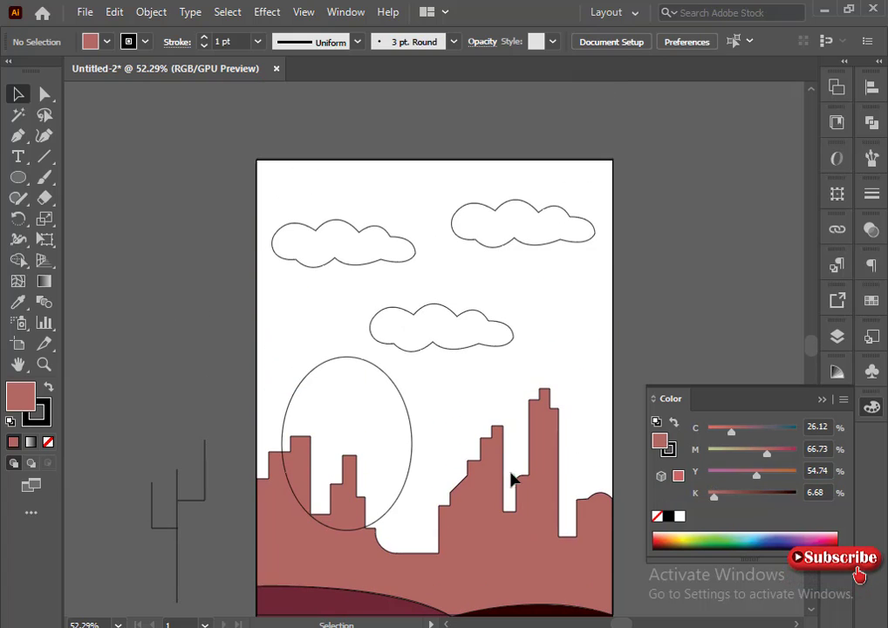
# Fill all three clouds with white and deselect them.
pyautogui.click(478, 314)
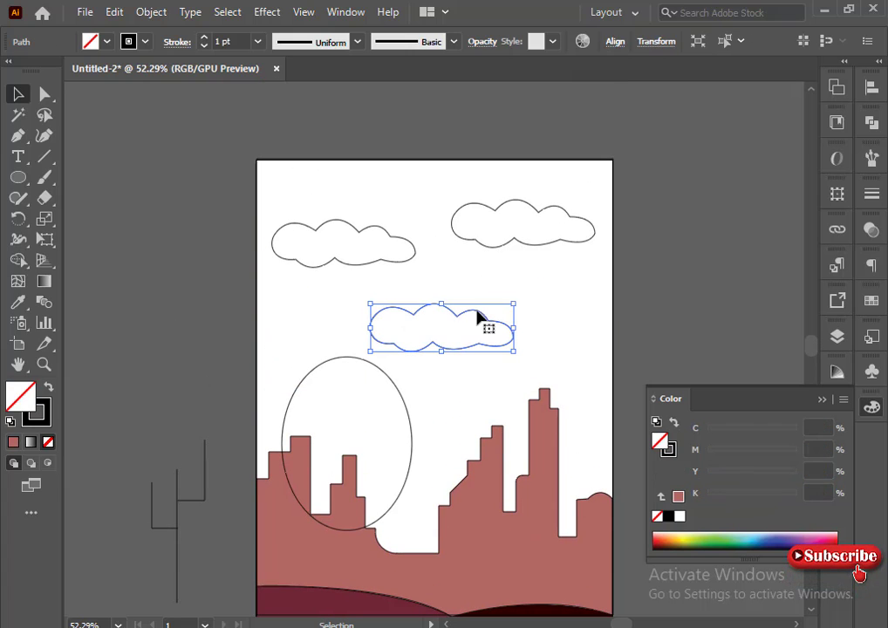
pyautogui.keyDown('shift'); pyautogui.click(515, 243); pyautogui.keyUp('shift')
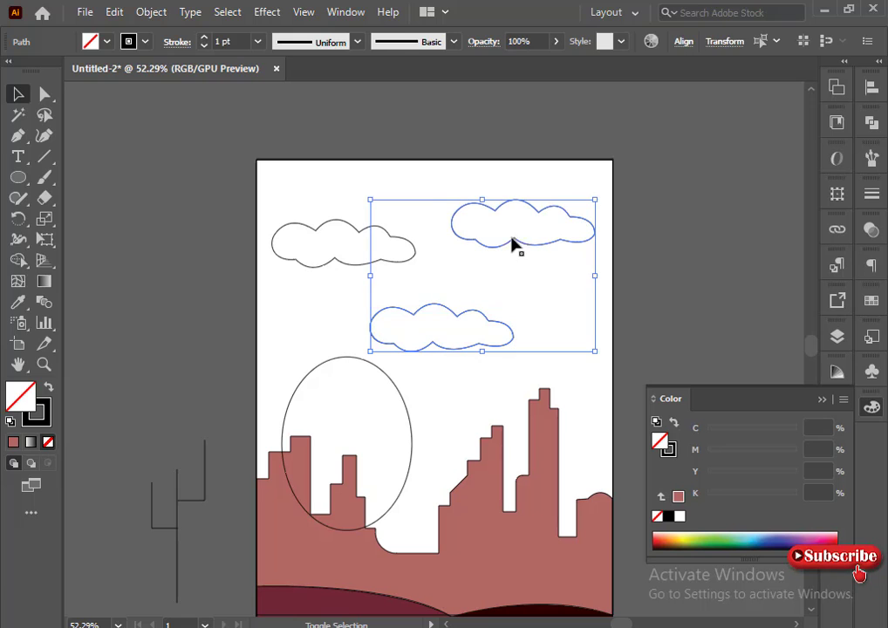
pyautogui.keyDown('shift'); pyautogui.click(349, 264); pyautogui.keyUp('shift')
pyautogui.click(680, 518)
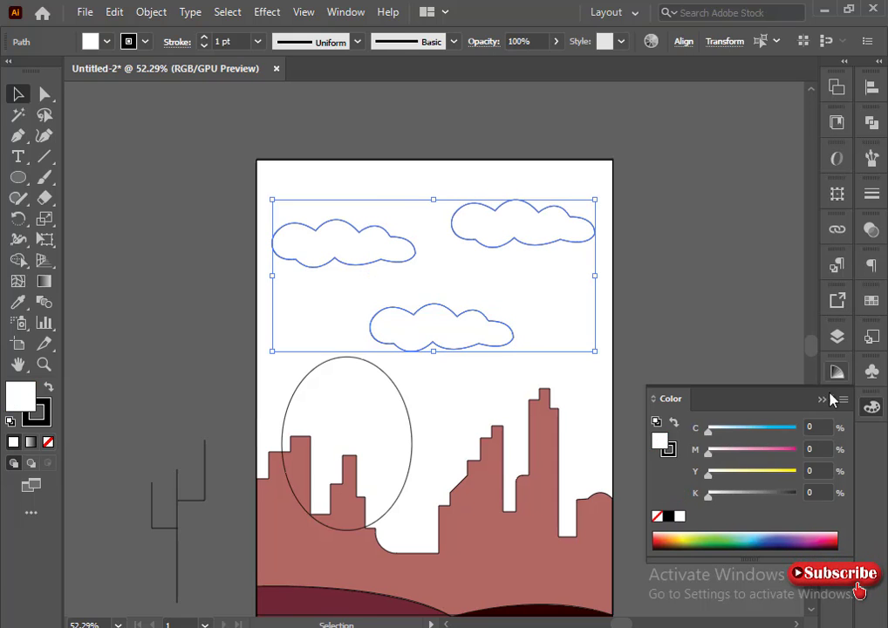
pyautogui.click(767, 329)
# Fill the ellipse with white by sampling the middle cloud's color using the Eyedropper, and deselect it.
pyautogui.click(410, 412)
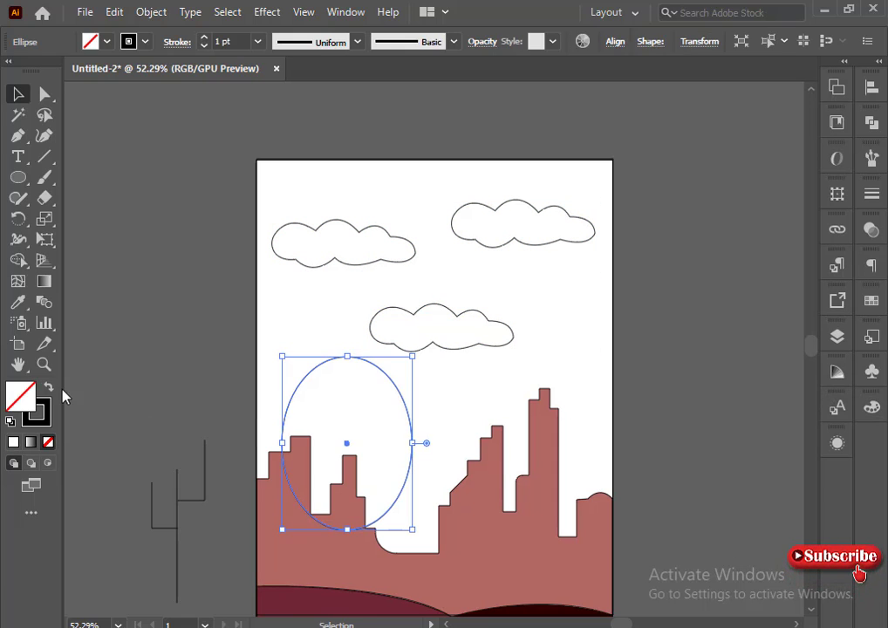
pyautogui.click(17, 302)
pyautogui.click(430, 327)
pyautogui.click(17, 94)
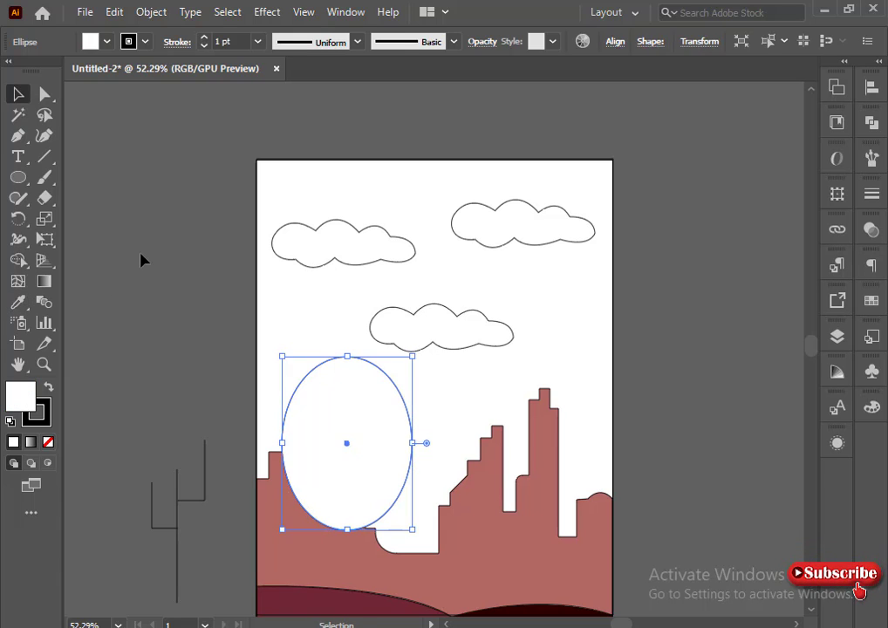
pyautogui.click(141, 257)
# Apply a linear white-to-black gradient to the background rectangle and send it behind all other shapes.
pyautogui.moveTo(584, 349); pyautogui.dragTo(583, 354)
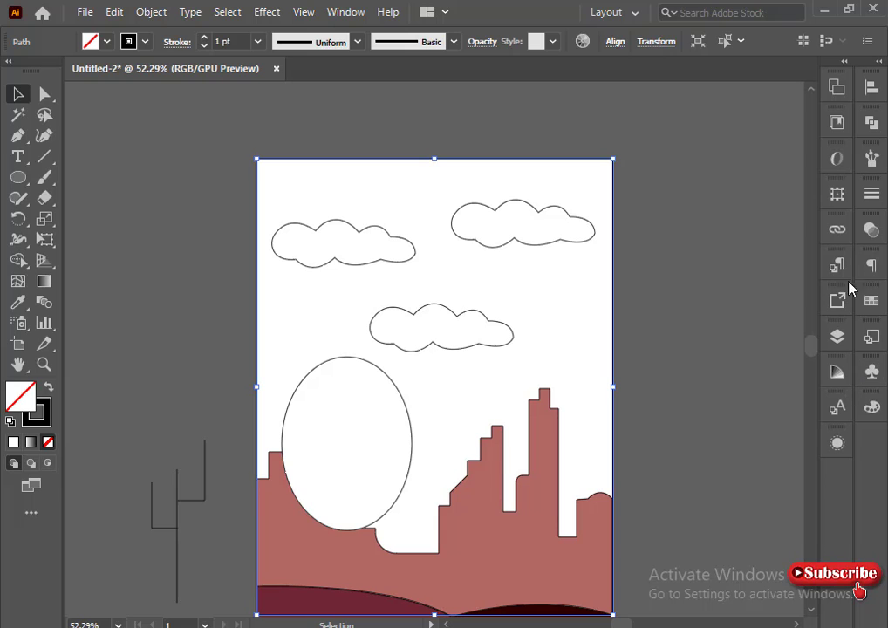
pyautogui.click(353, 15)
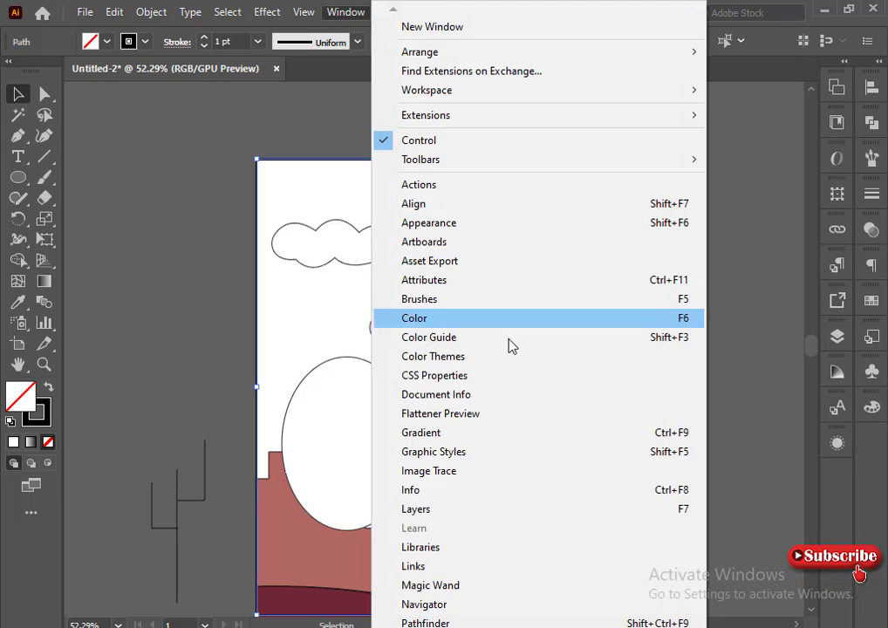
pyautogui.click(432, 433)
pyautogui.moveTo(531, 108); pyautogui.dragTo(810, 109)
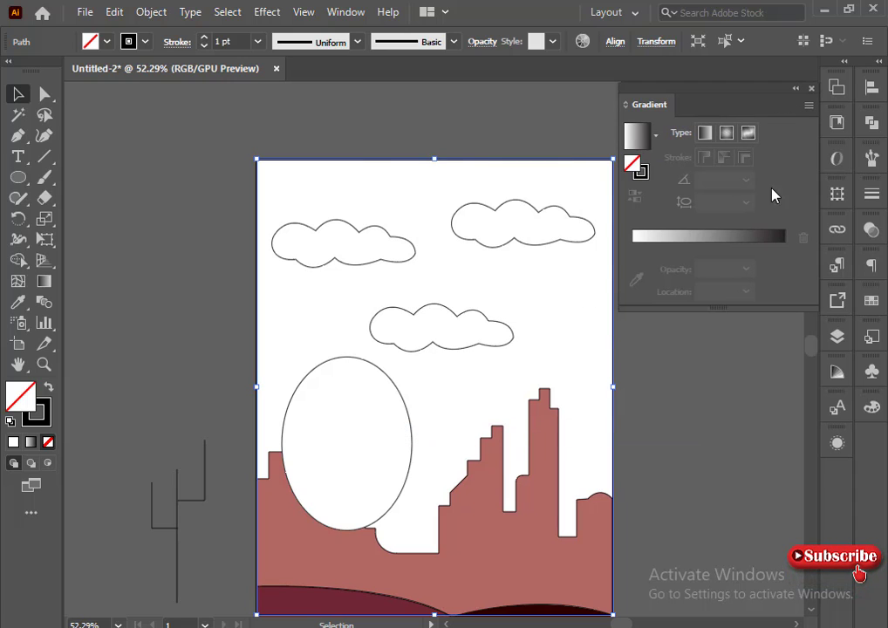
pyautogui.click(640, 145)
pyautogui.scroll(-2, 366, 453)
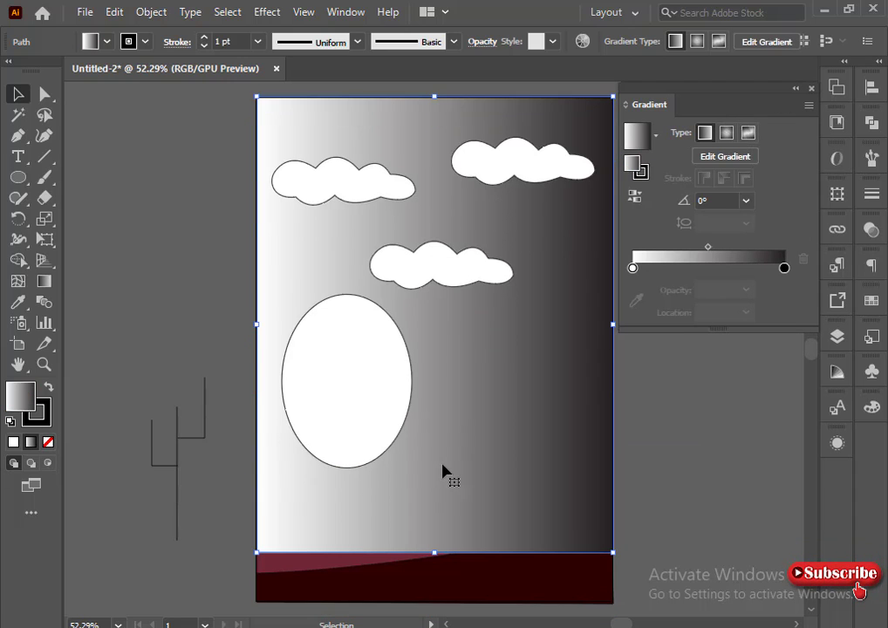
pyautogui.rightClick(439, 469)
pyautogui.moveTo(492, 369)
pyautogui.click(675, 429)
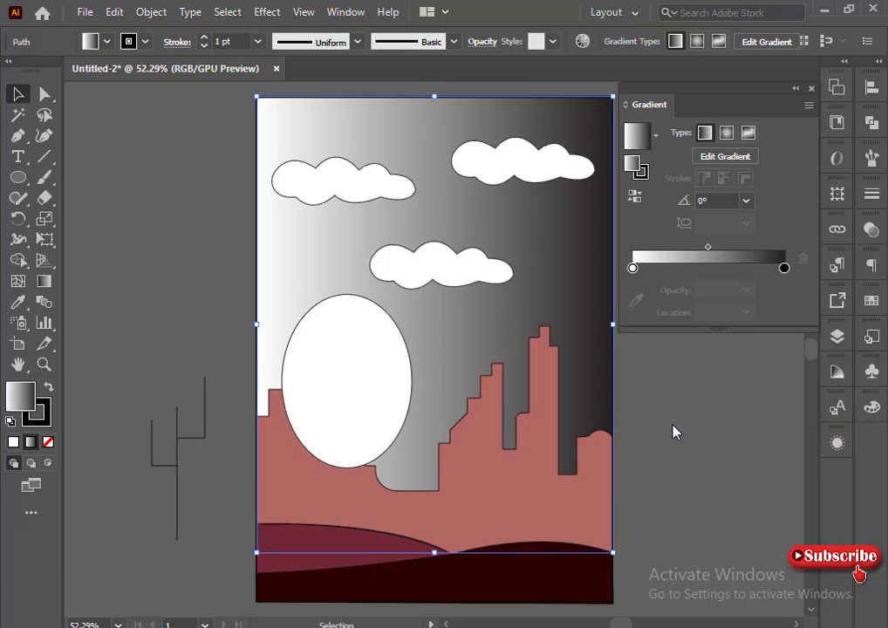
# Mix a dark red of C 12.16, M 100, Y 75, K 42 and add it to the background gradient as a middle stop.
pyautogui.click(872, 407)
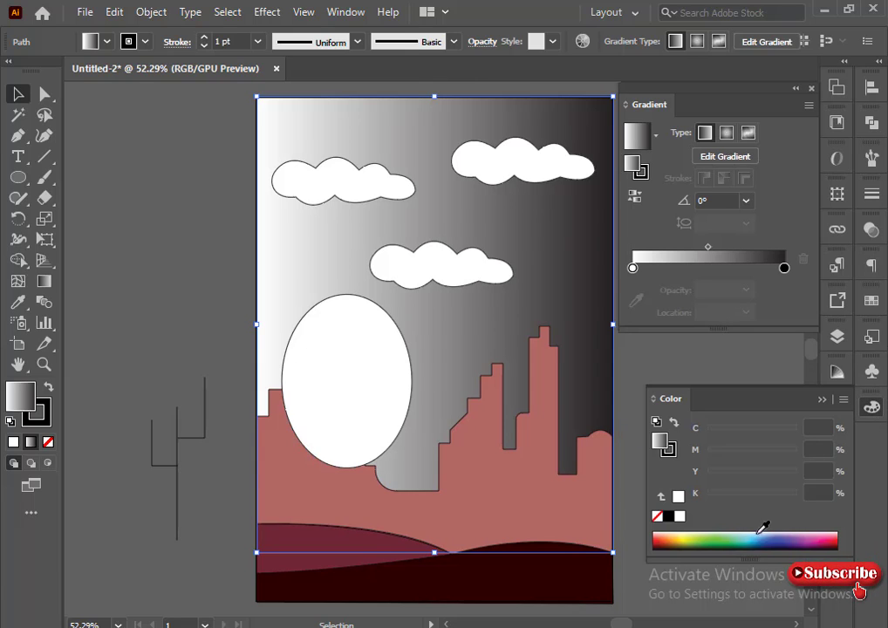
pyautogui.click(661, 534)
pyautogui.click(736, 495)
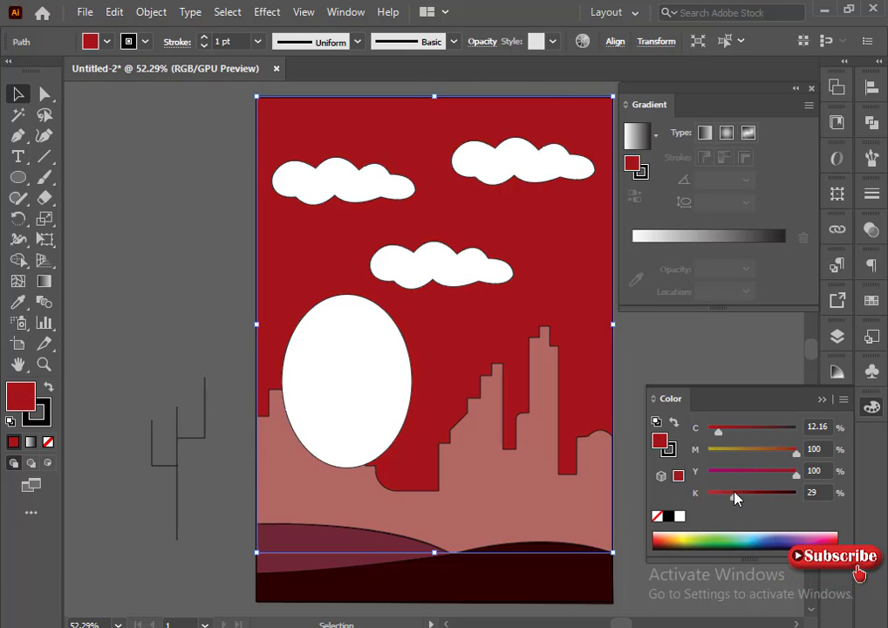
pyautogui.moveTo(735, 494); pyautogui.dragTo(746, 494)
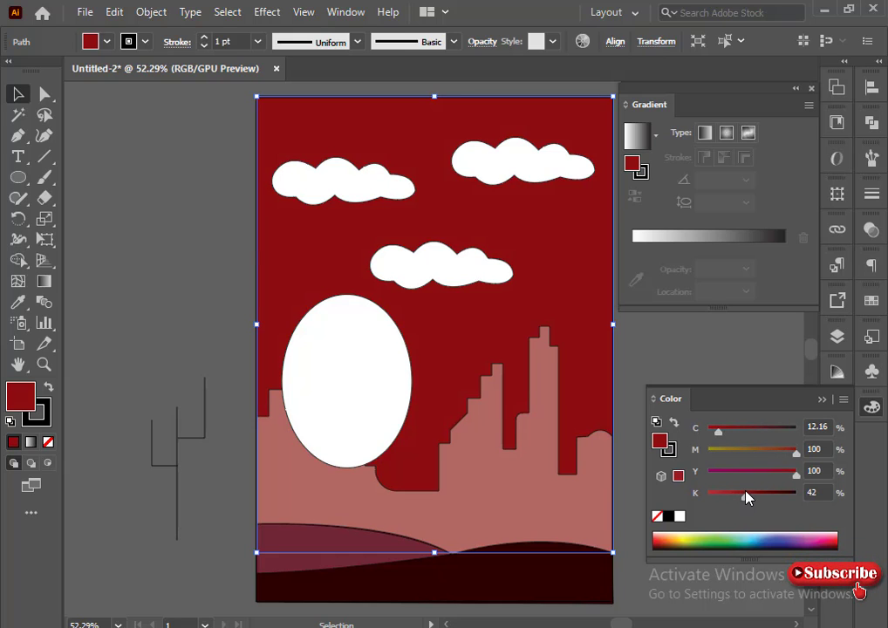
pyautogui.moveTo(794, 474); pyautogui.dragTo(776, 477)
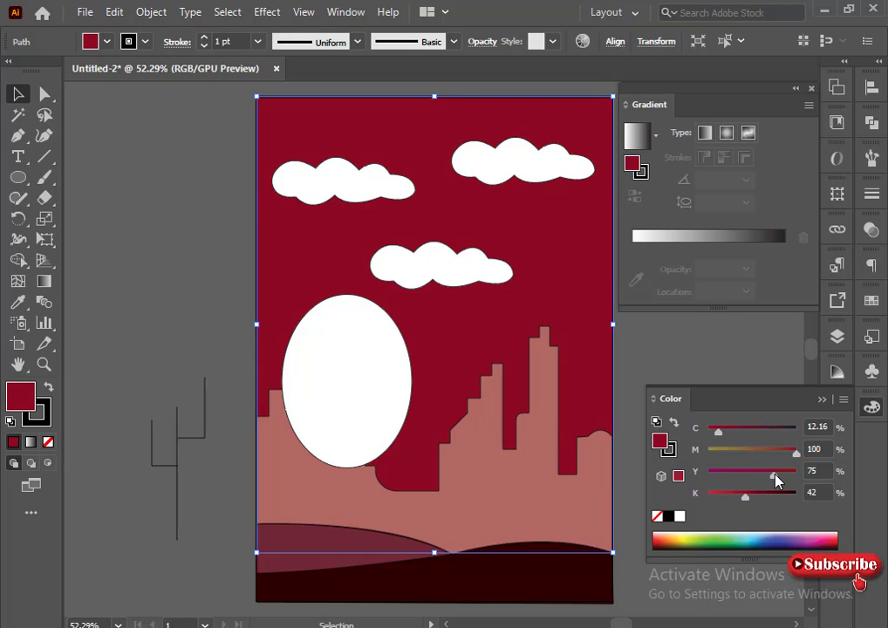
pyautogui.click(637, 135)
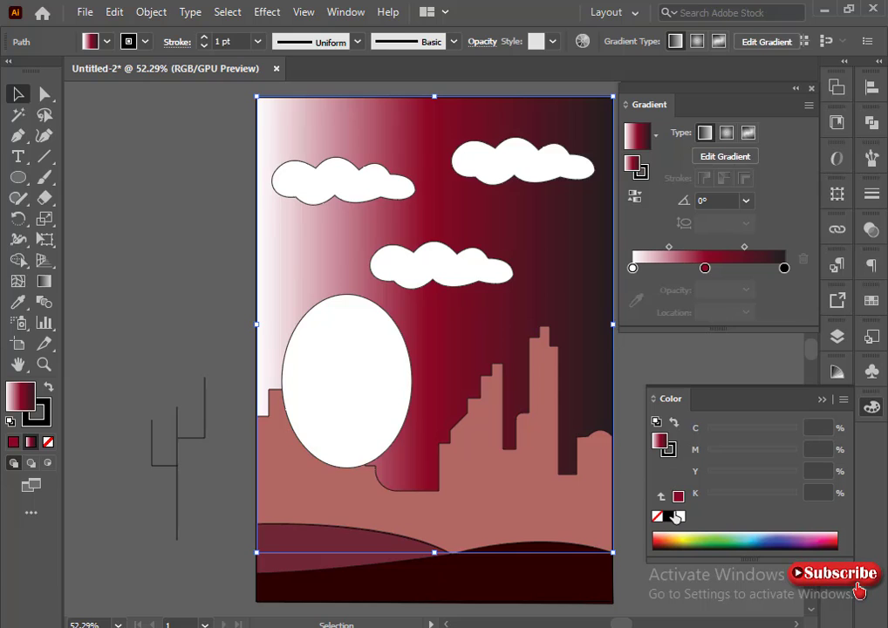
# Add an orange-brown stop (M 72, K 16) before the dark red one and a golden-brown stop (M 52) after it in the gradient.
pyautogui.click(679, 496)
pyautogui.moveTo(795, 451); pyautogui.dragTo(771, 453)
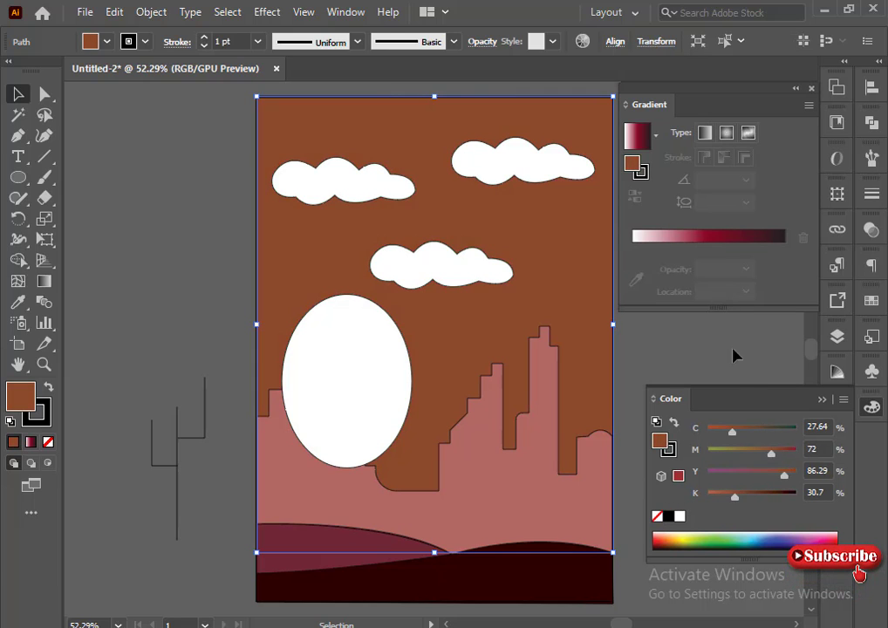
pyautogui.moveTo(729, 494); pyautogui.dragTo(712, 491)
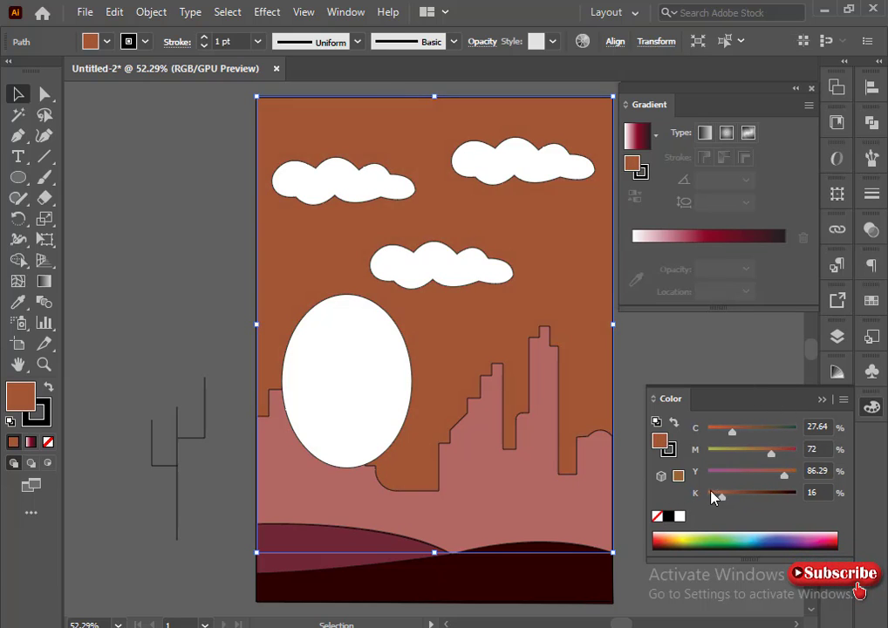
pyautogui.click(672, 237)
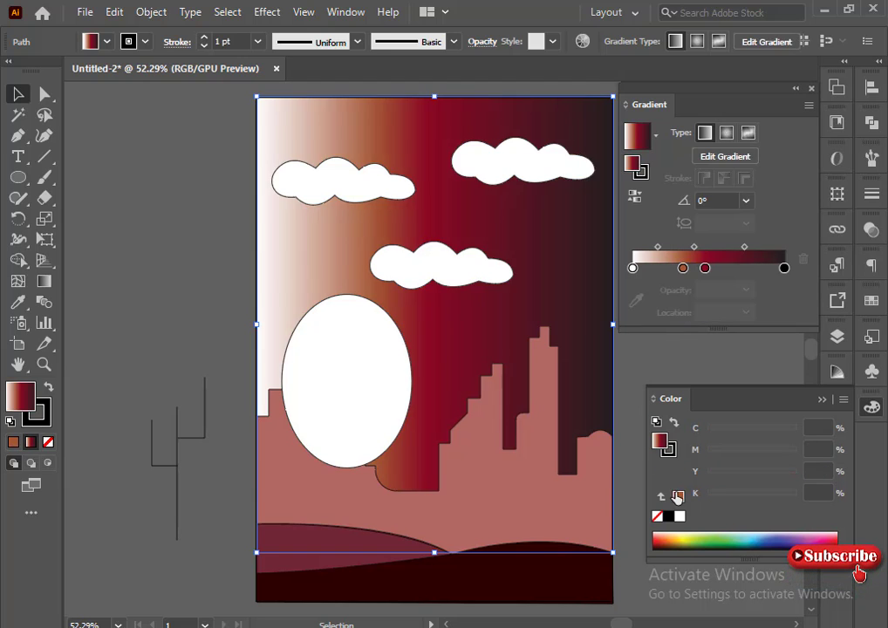
pyautogui.click(679, 477)
pyautogui.moveTo(761, 455); pyautogui.dragTo(756, 455)
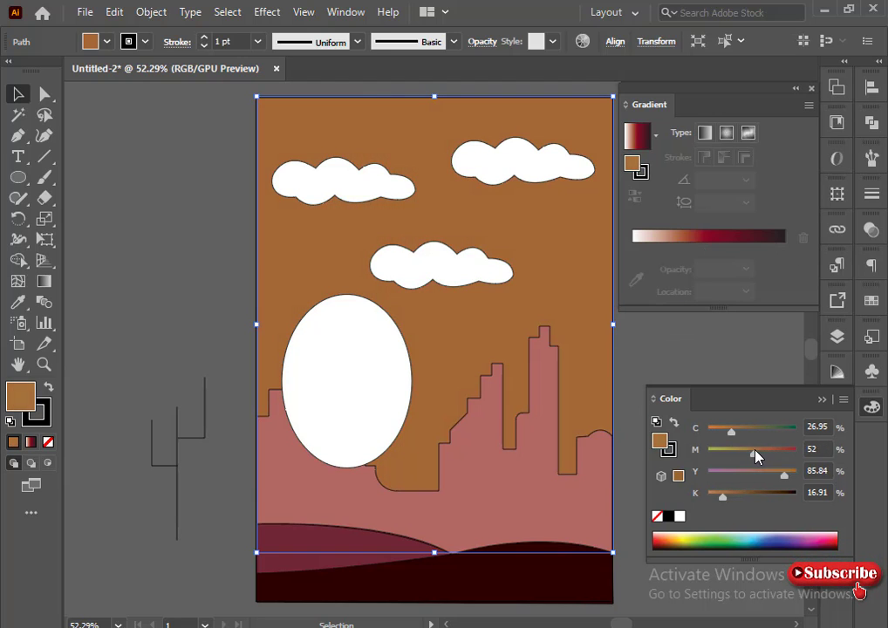
pyautogui.click(744, 247)
# Remove the white and black gradient stops, move the dark red first at about 11%, and run the gradient vertically down the background.
pyautogui.moveTo(785, 268); pyautogui.dragTo(783, 314)
pyautogui.moveTo(634, 268); pyautogui.dragTo(641, 305)
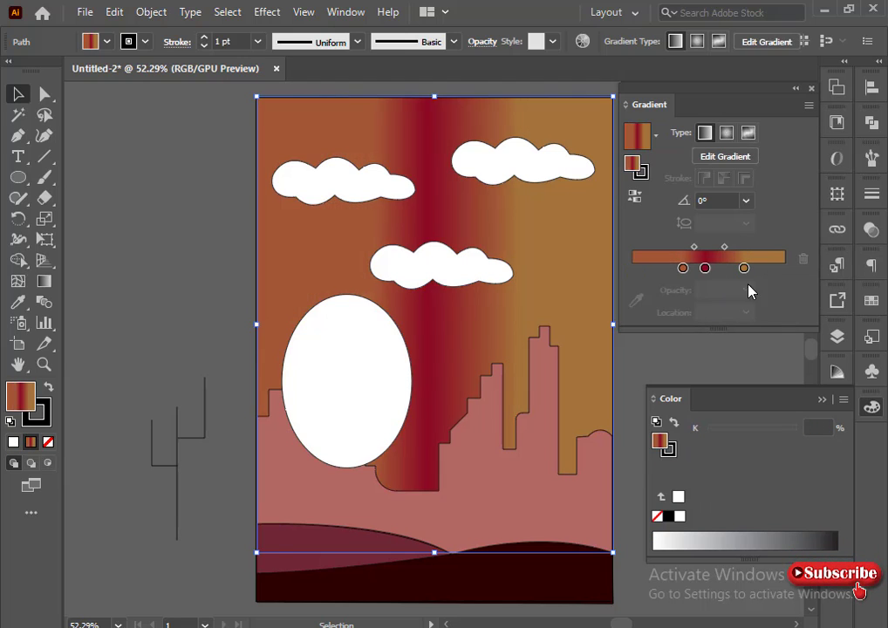
pyautogui.moveTo(705, 268); pyautogui.dragTo(649, 267)
pyautogui.press('g')
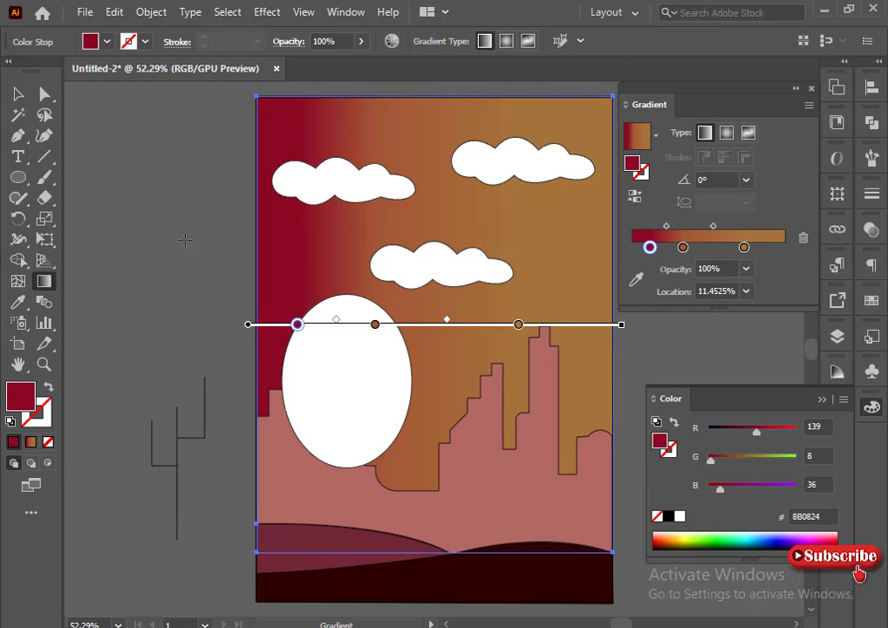
pyautogui.moveTo(441, 139); pyautogui.dragTo(442, 537)
# Raise the HSB brightness of the orange-brown and golden-brown stops in the background gradient.
pyautogui.click(683, 248)
pyautogui.click(844, 399)
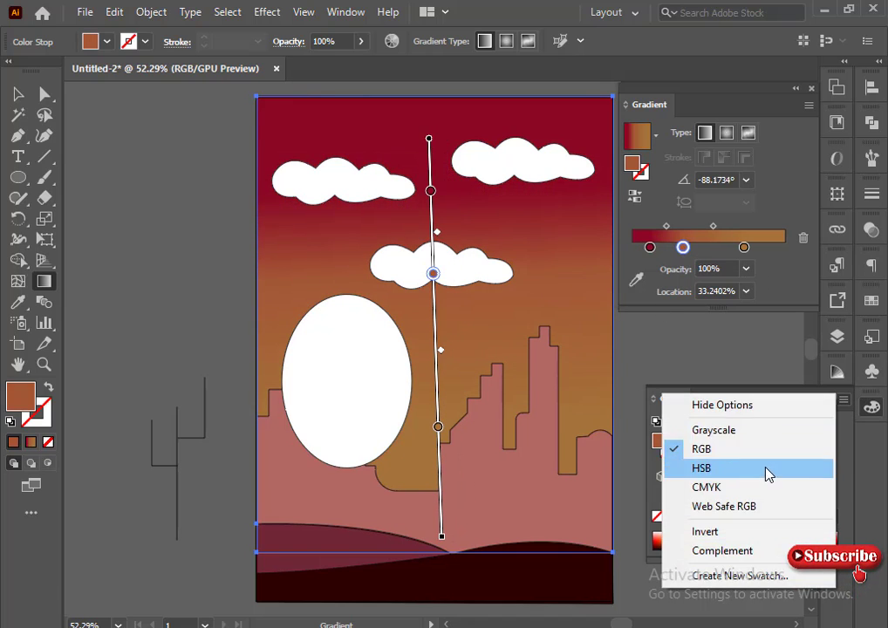
pyautogui.click(766, 469)
pyautogui.moveTo(765, 485)
pyautogui.mouseDown()
pyautogui.moveTo(783, 489)
pyautogui.moveTo(776, 490)
pyautogui.mouseUp()
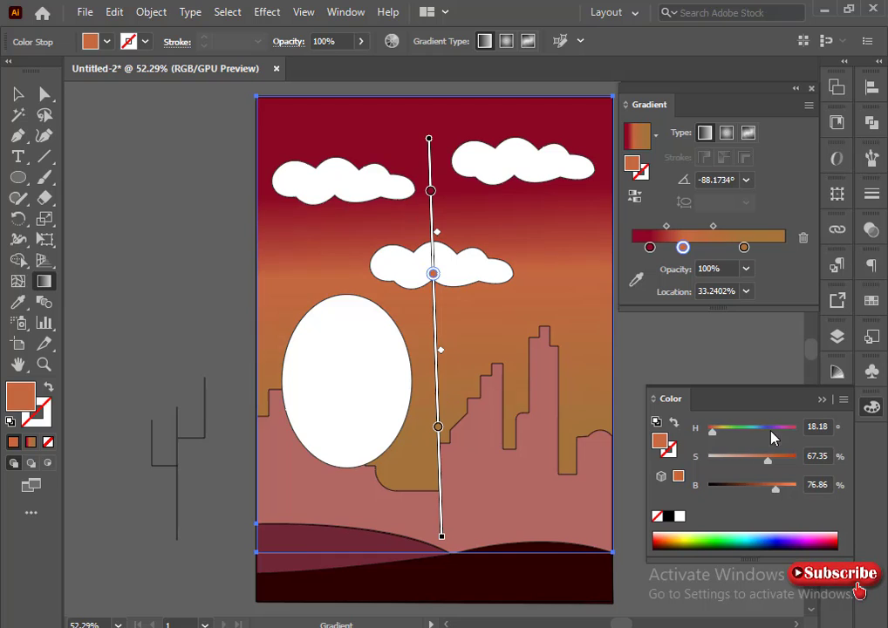
pyautogui.click(744, 247)
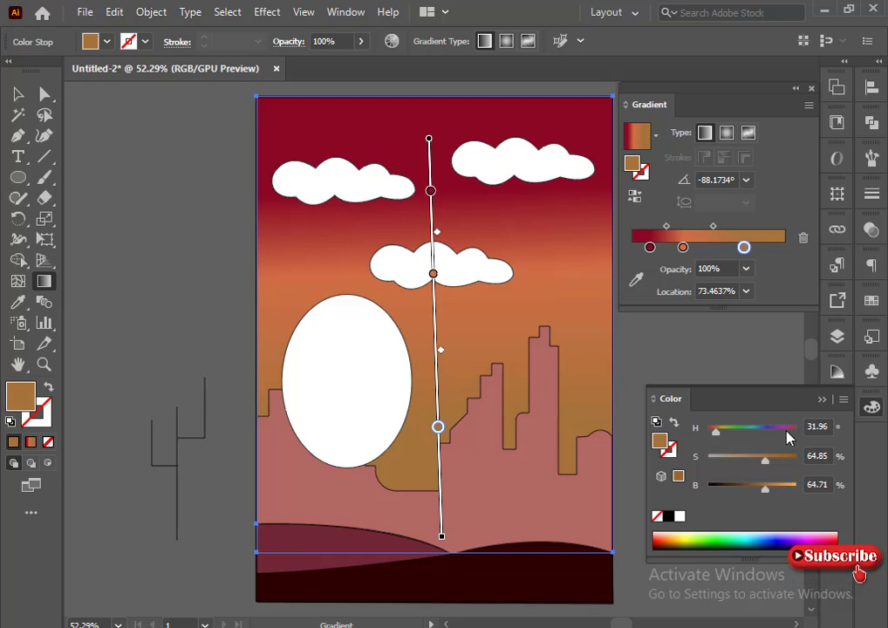
pyautogui.moveTo(771, 495); pyautogui.dragTo(783, 486)
# Shift the gradient's orange stop slightly further along, move the dark red stop to about 6.4%, and deselect the background.
pyautogui.moveTo(683, 247); pyautogui.dragTo(642, 248)
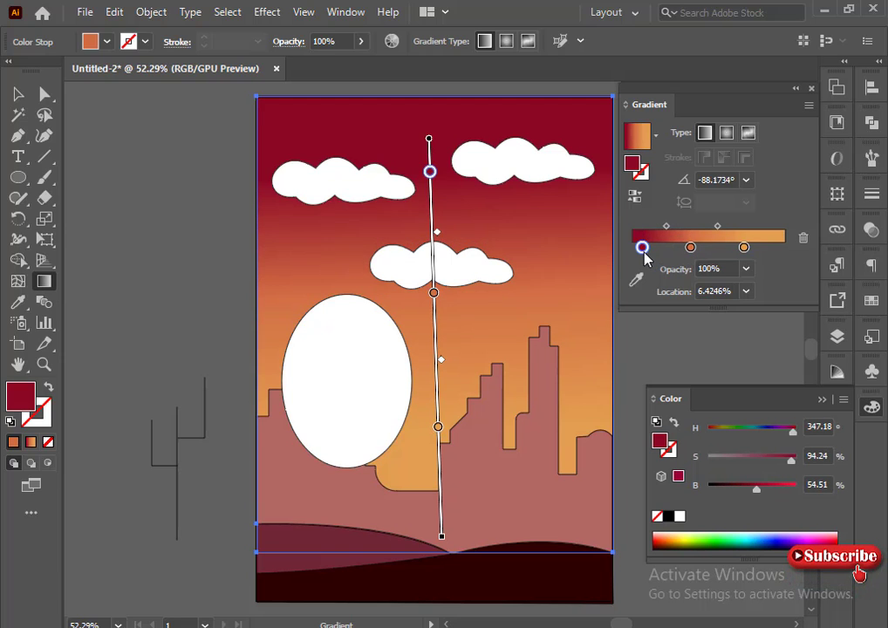
pyautogui.press('v')
pyautogui.click(201, 254)
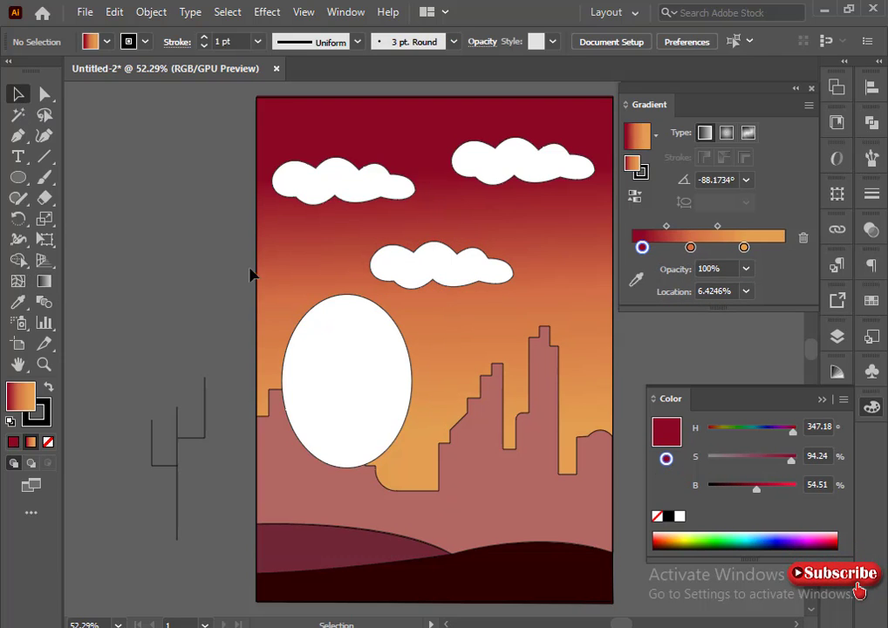
# Remove the stroke from all the artboard shapes at once, and deselect them.
pyautogui.hotkey('ctrl', 'a')
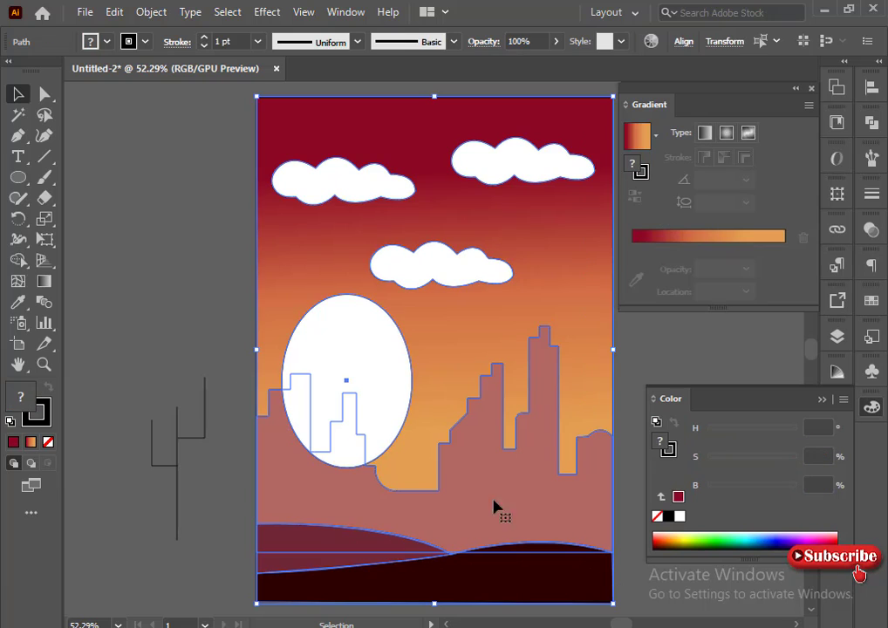
pyautogui.click(45, 420)
pyautogui.click(47, 443)
pyautogui.click(21, 392)
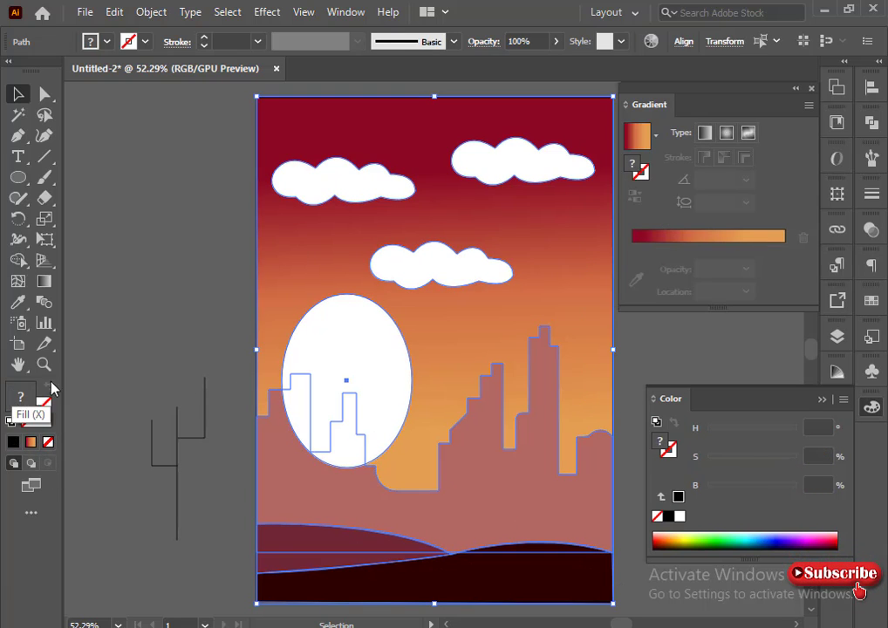
pyautogui.click(164, 328)
# Bring the skyline shape in front of the white ellipse and deselect it.
pyautogui.click(312, 509)
pyautogui.rightClick(312, 510)
pyautogui.moveTo(406, 413)
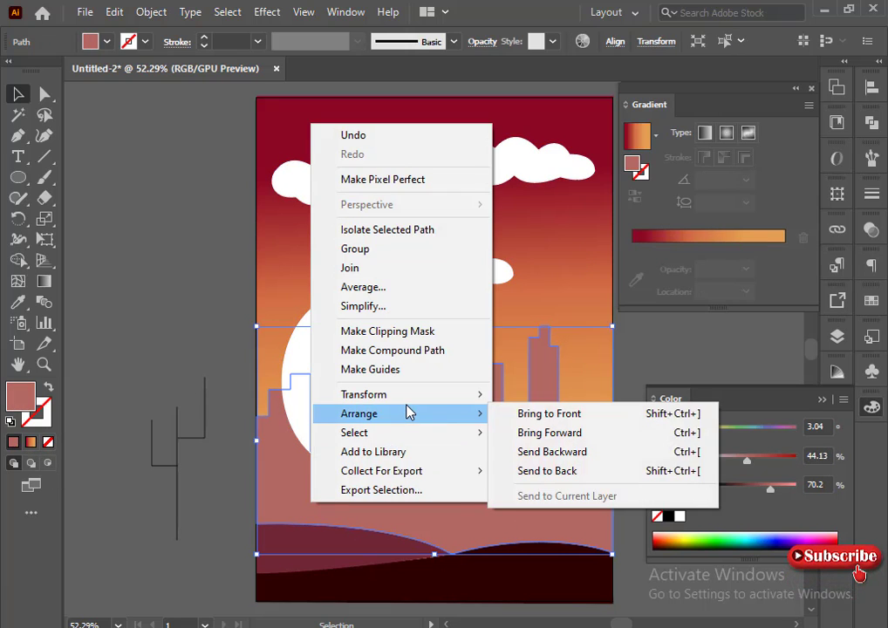
pyautogui.click(532, 413)
pyautogui.click(219, 311)
# Brighten the skyline's pinkish red fill to about S 48, B 78 and deselect it.
pyautogui.click(365, 485)
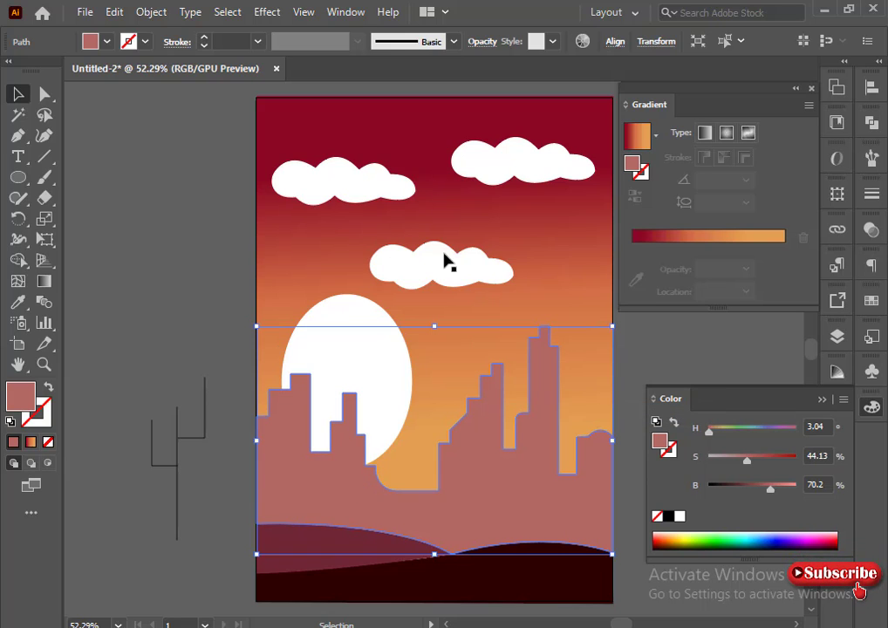
pyautogui.moveTo(770, 488); pyautogui.dragTo(752, 462)
pyautogui.click(128, 286)
pyautogui.click(377, 545)
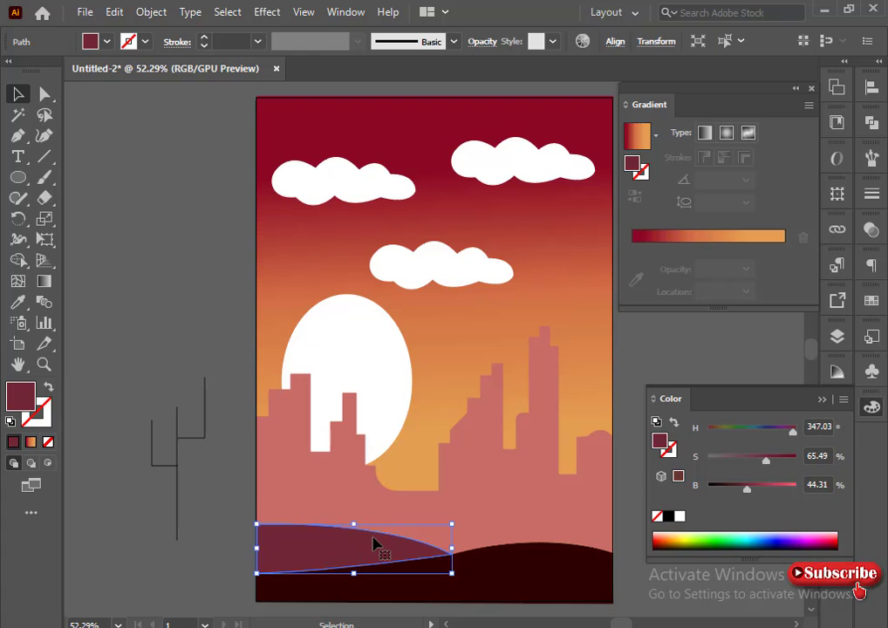
pyautogui.click(122, 460)
pyautogui.click(353, 518)
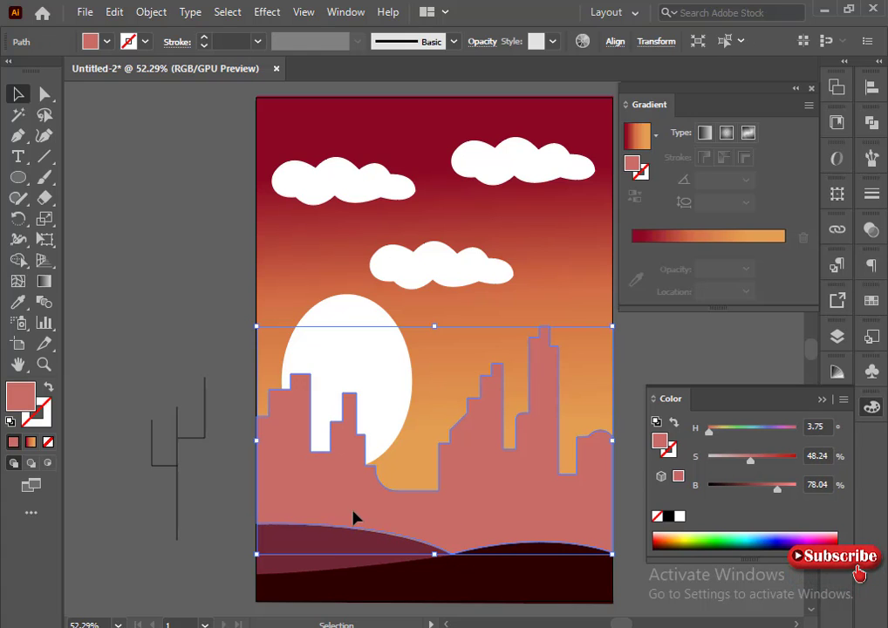
pyautogui.click(201, 384)
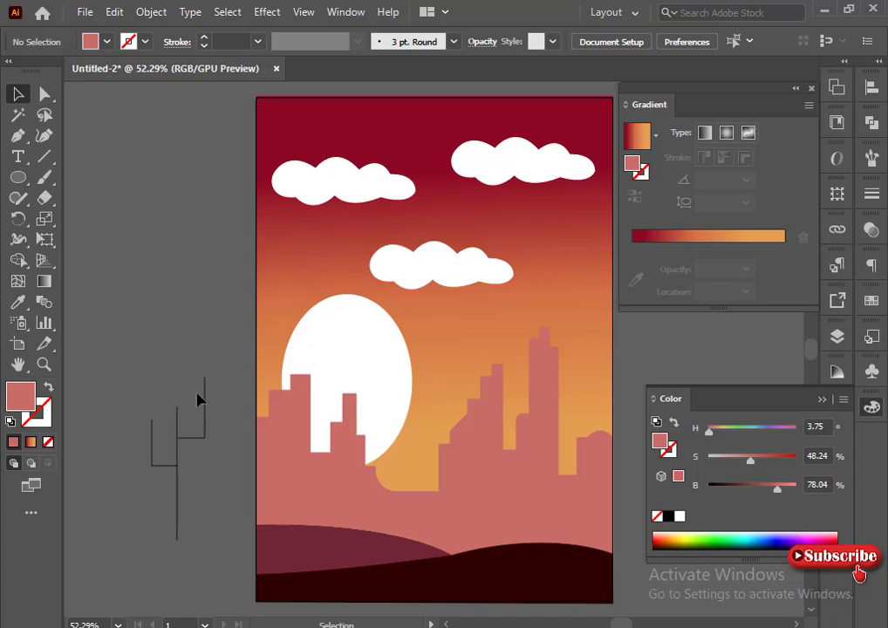
# Lower the opacity of the three white clouds together to 70%.
pyautogui.click(321, 192)
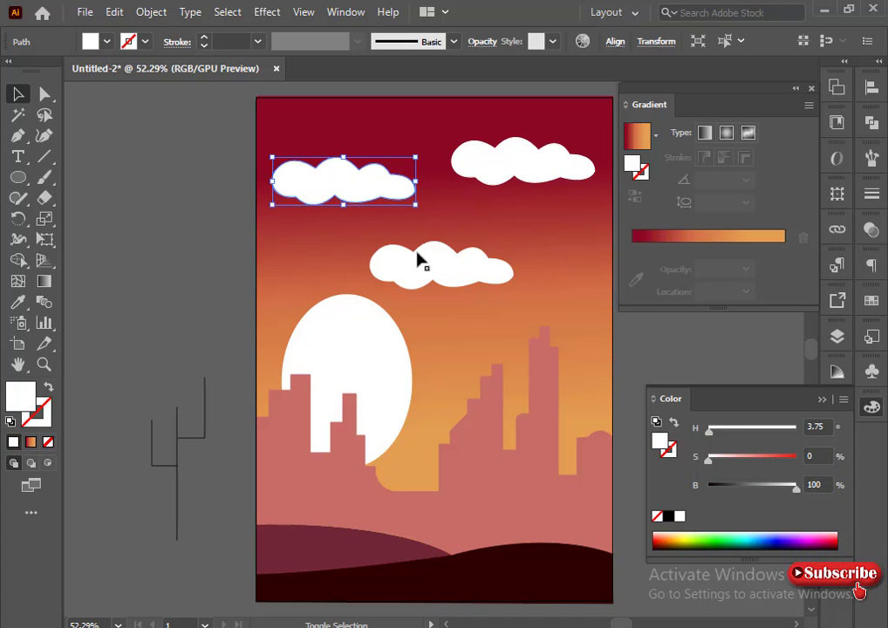
pyautogui.keyDown('shift'); pyautogui.click(467, 166); pyautogui.keyUp('shift')
pyautogui.keyDown('shift'); pyautogui.click(465, 278); pyautogui.keyUp('shift')
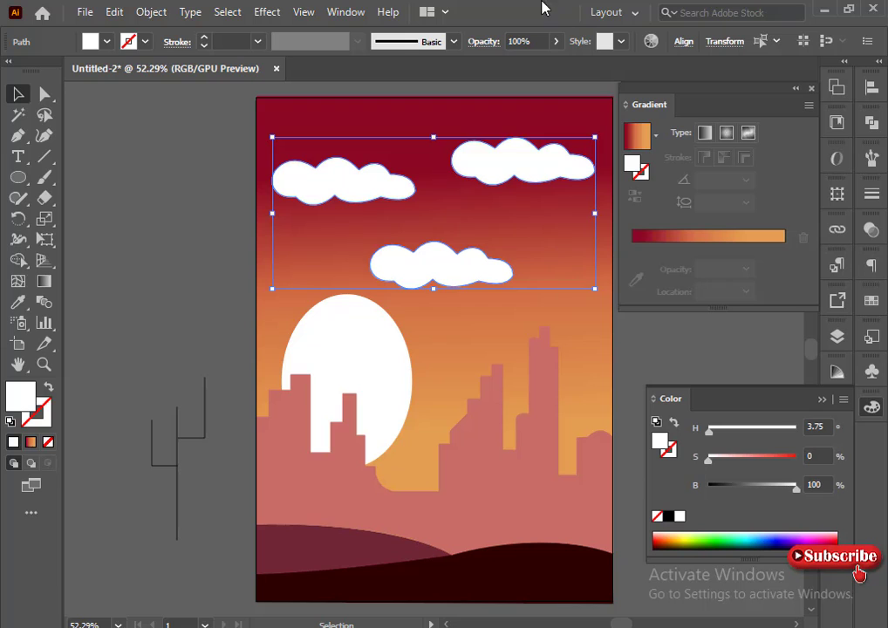
pyautogui.click(555, 41)
pyautogui.moveTo(555, 64); pyautogui.dragTo(535, 65)
pyautogui.click(163, 176)
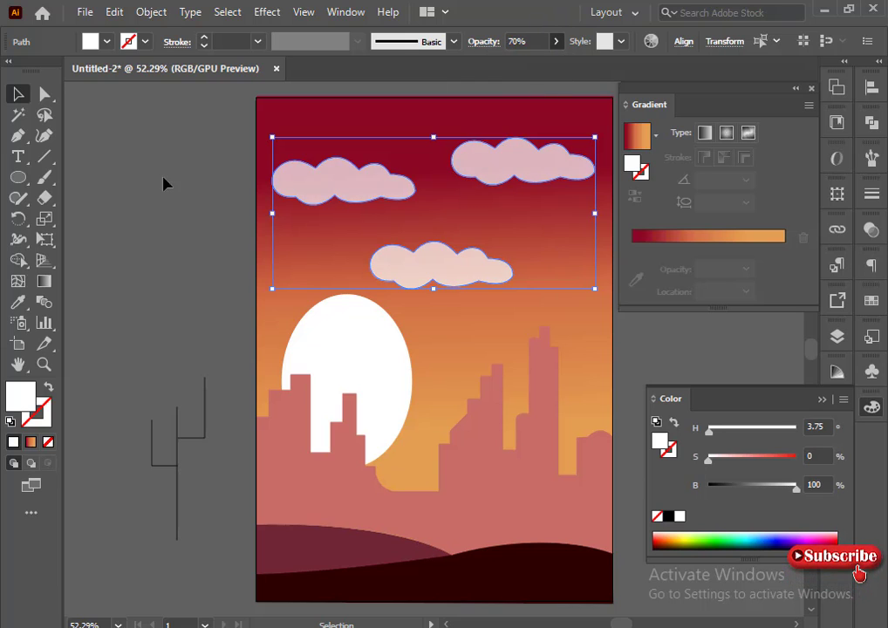
# Scale each of the three clouds down slightly and move the lowest cloud up and further right.
pyautogui.click(302, 174)
pyautogui.moveTo(416, 204); pyautogui.dragTo(402, 201)
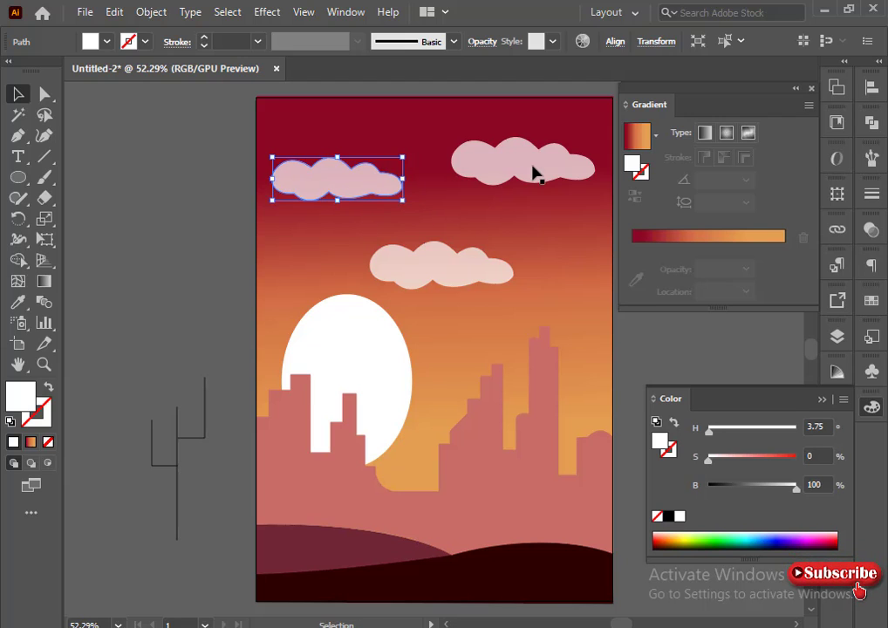
pyautogui.click(531, 173)
pyautogui.moveTo(595, 187); pyautogui.dragTo(578, 193)
pyautogui.click(475, 273)
pyautogui.moveTo(513, 289); pyautogui.dragTo(488, 280)
pyautogui.moveTo(431, 262); pyautogui.dragTo(463, 254)
# Reduce the white sun ellipse's opacity to about 79% and deselect it.
pyautogui.click(381, 376)
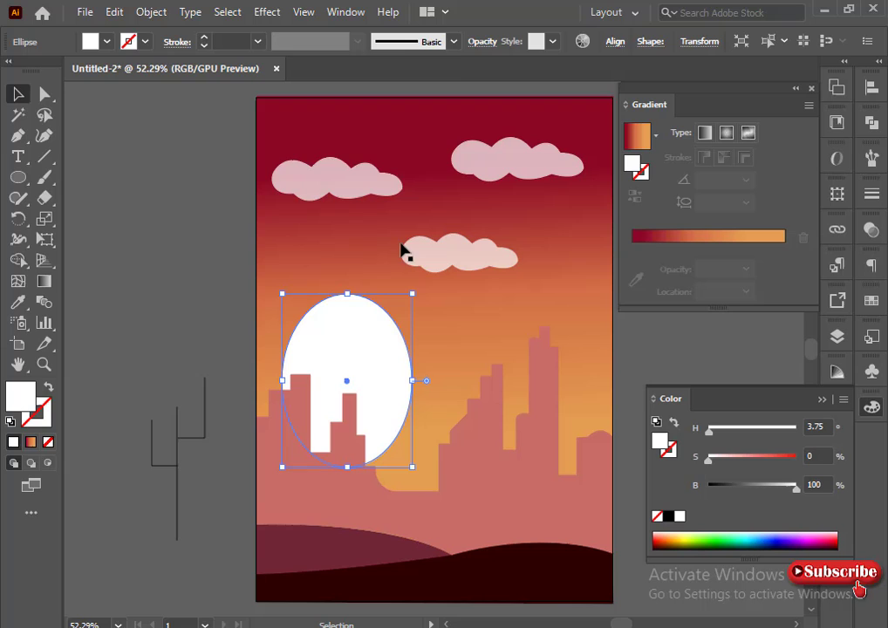
pyautogui.click(483, 41)
pyautogui.click(472, 70)
pyautogui.click(456, 90)
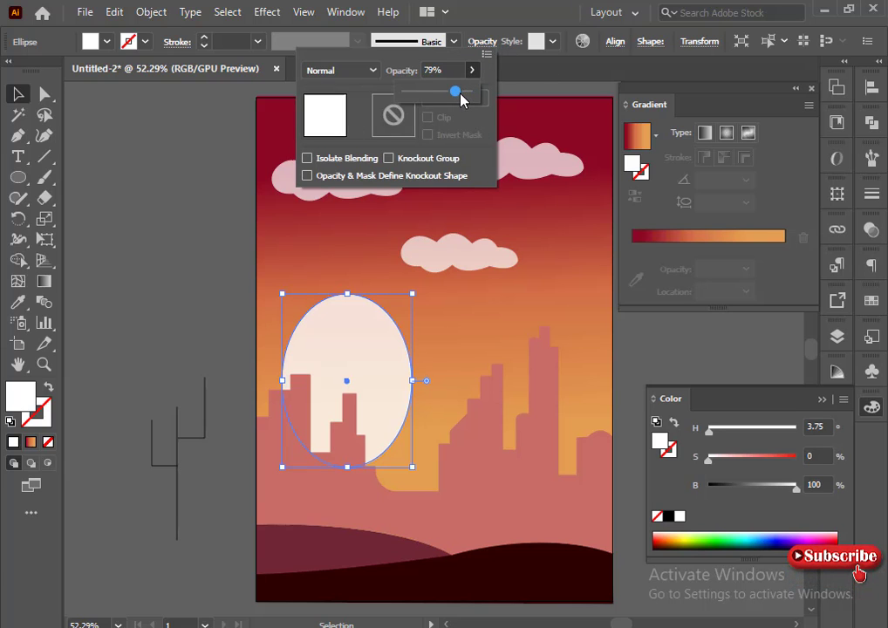
pyautogui.click(153, 279)
pyautogui.click(187, 317)
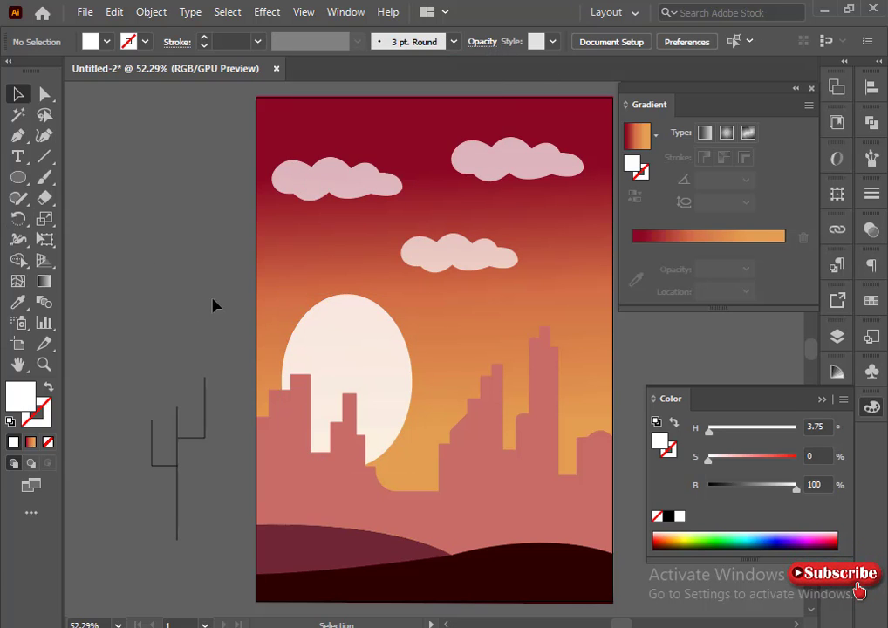
# Group the lines of the branched plant figure beside the artboard.
pyautogui.scroll(-1, 226, 310)
pyautogui.moveTo(137, 392); pyautogui.dragTo(199, 469)
pyautogui.rightClick(176, 422)
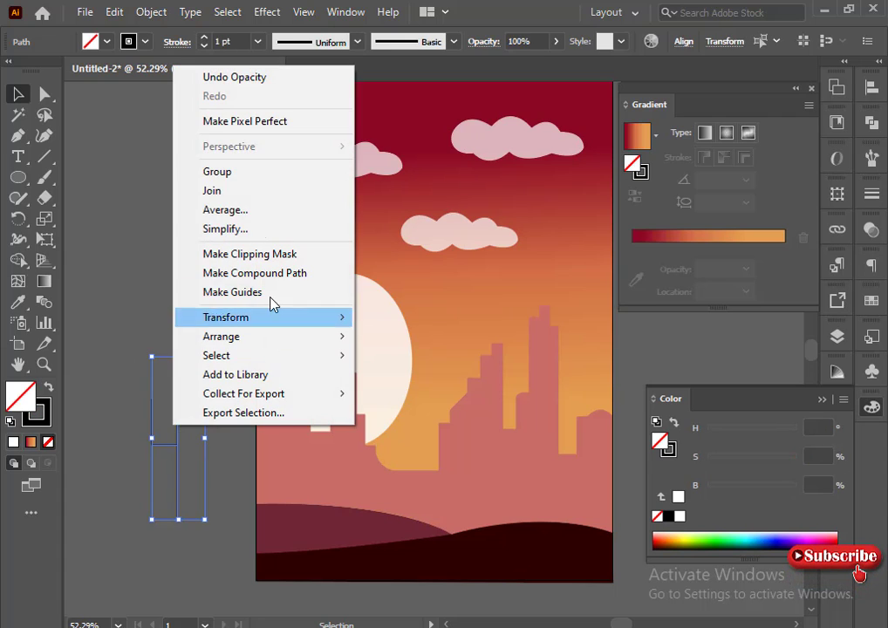
pyautogui.click(255, 171)
# Give the plant group's stroke round caps and a weight of 4 pt.
pyautogui.click(873, 194)
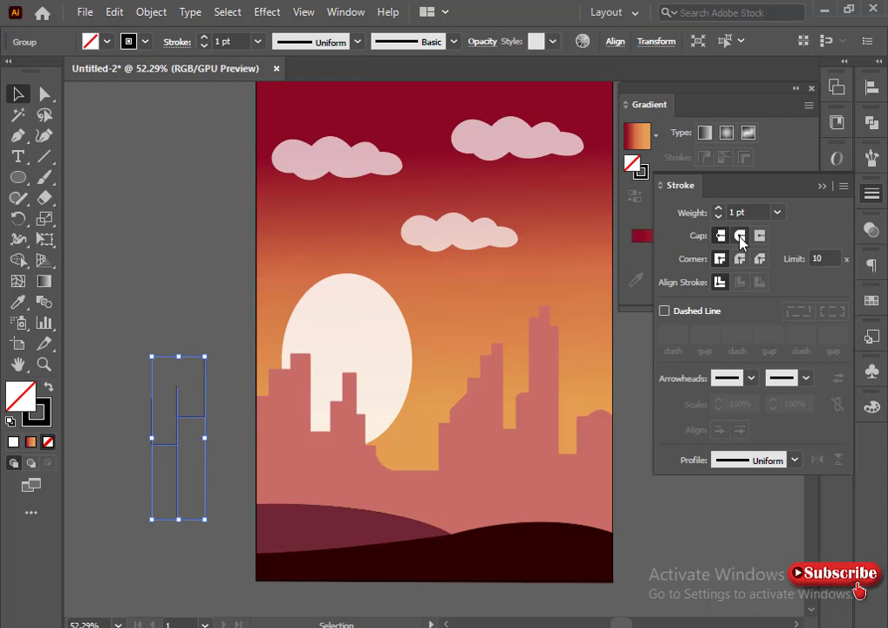
pyautogui.click(741, 236)
pyautogui.click(719, 208)
pyautogui.click(719, 208)
pyautogui.click(719, 209)
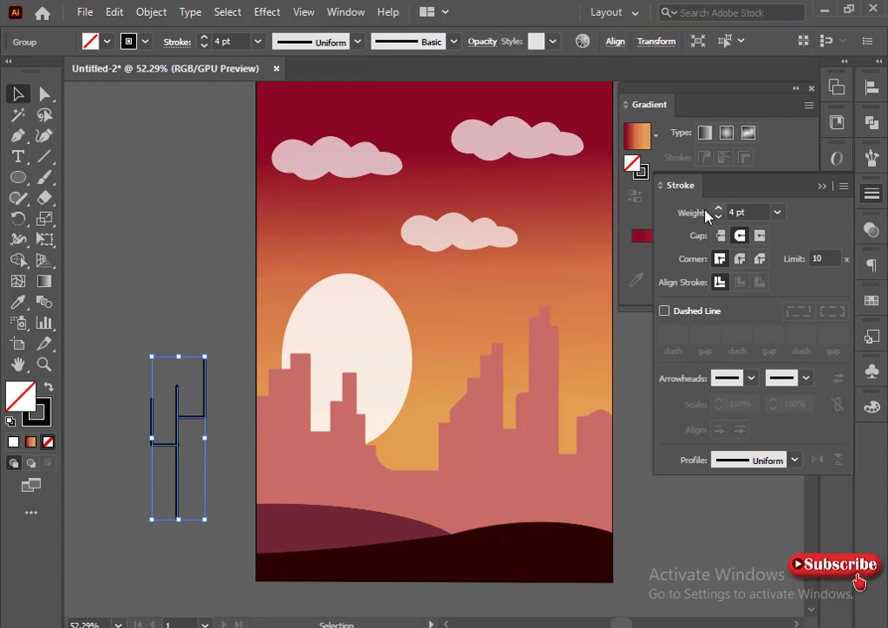
# Sample the dark front hill's colour for the plant group, applying it as the stroke with no fill.
pyautogui.click(29, 420)
pyautogui.click(17, 302)
pyautogui.click(546, 567)
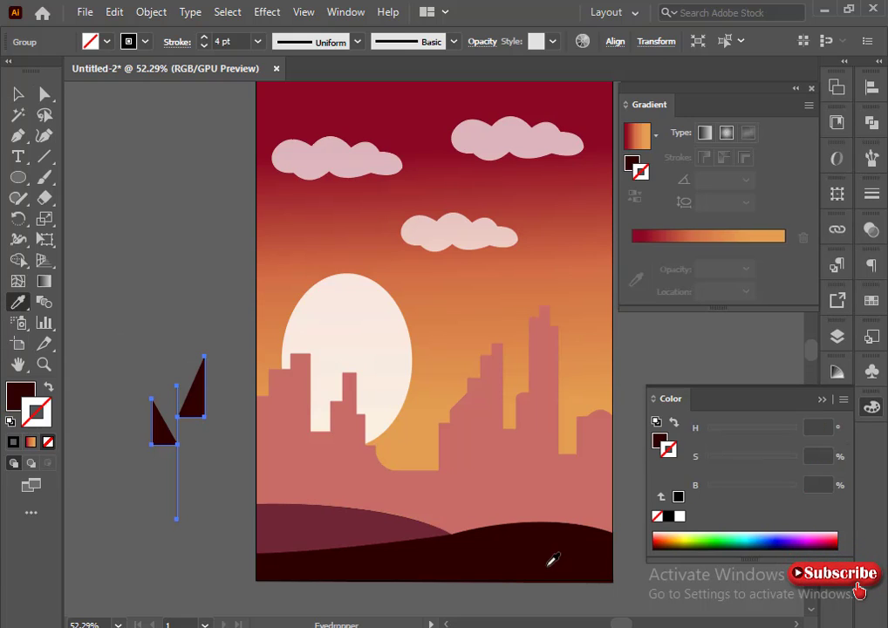
pyautogui.click(17, 93)
pyautogui.click(16, 402)
pyautogui.click(34, 423)
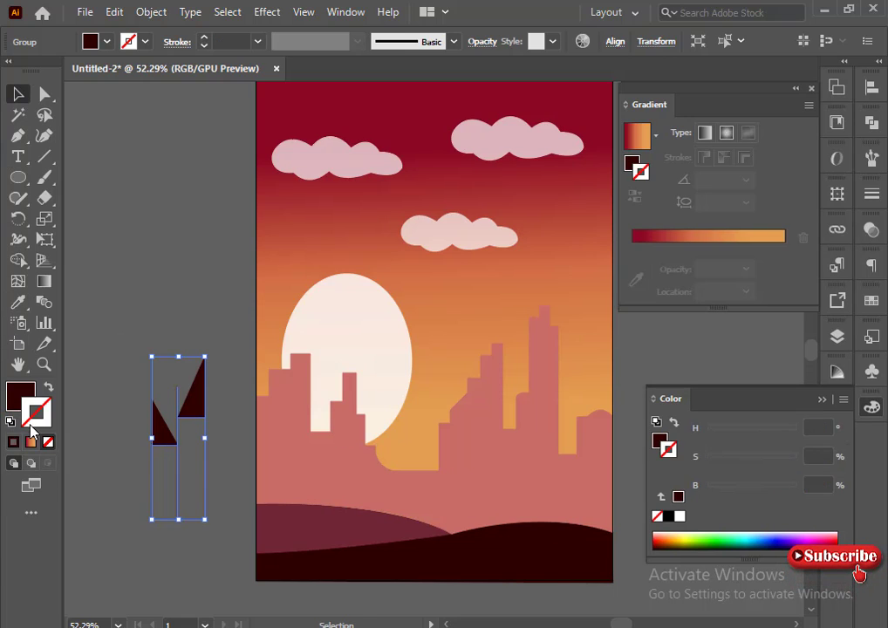
pyautogui.click(13, 443)
pyautogui.click(21, 400)
pyautogui.click(48, 443)
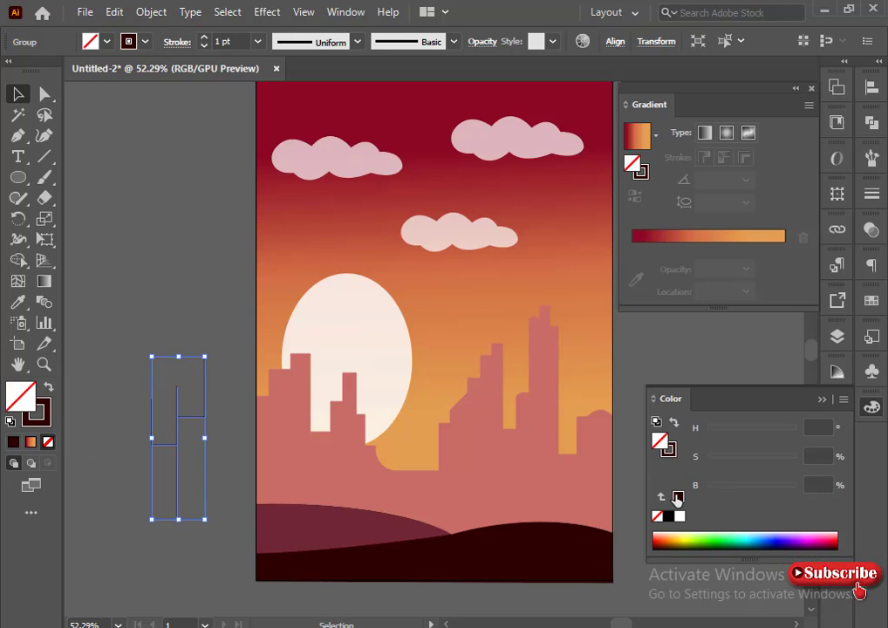
# Switch the colour sliders to CMYK and adjust the plant's stroke colour to about C 54, M 78, Y 58, K 86.
pyautogui.click(666, 452)
pyautogui.moveTo(722, 492); pyautogui.dragTo(729, 491)
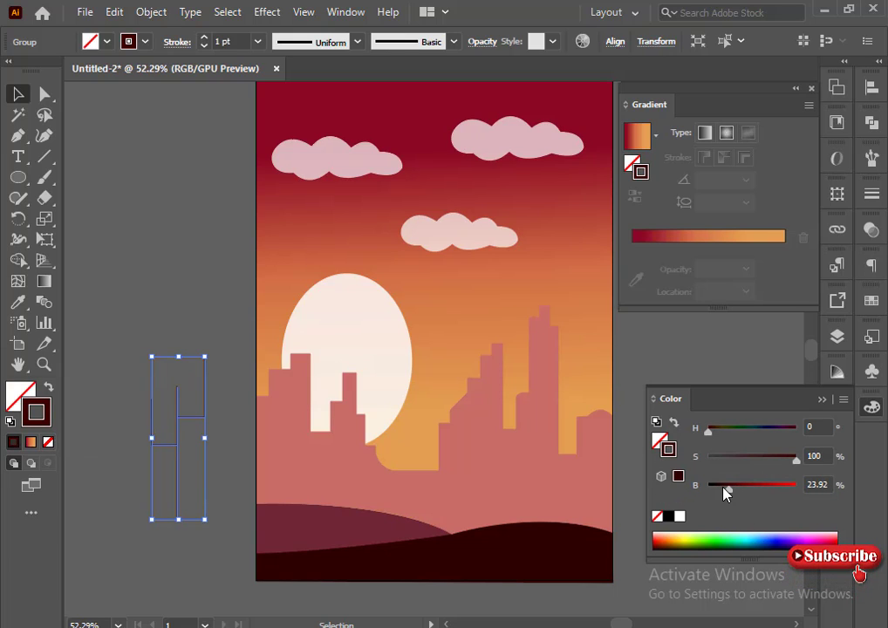
pyautogui.click(844, 399)
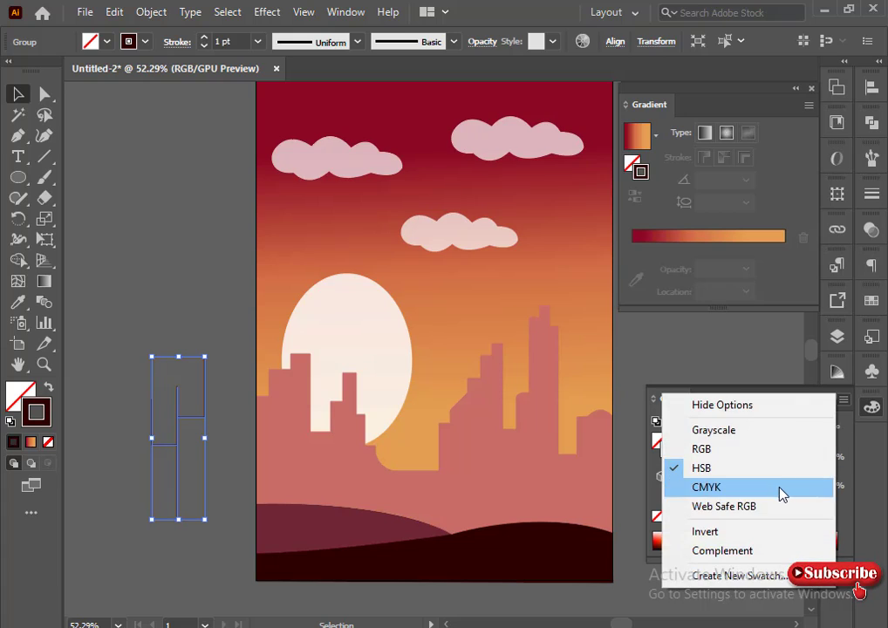
pyautogui.click(783, 493)
pyautogui.moveTo(777, 496); pyautogui.dragTo(757, 473)
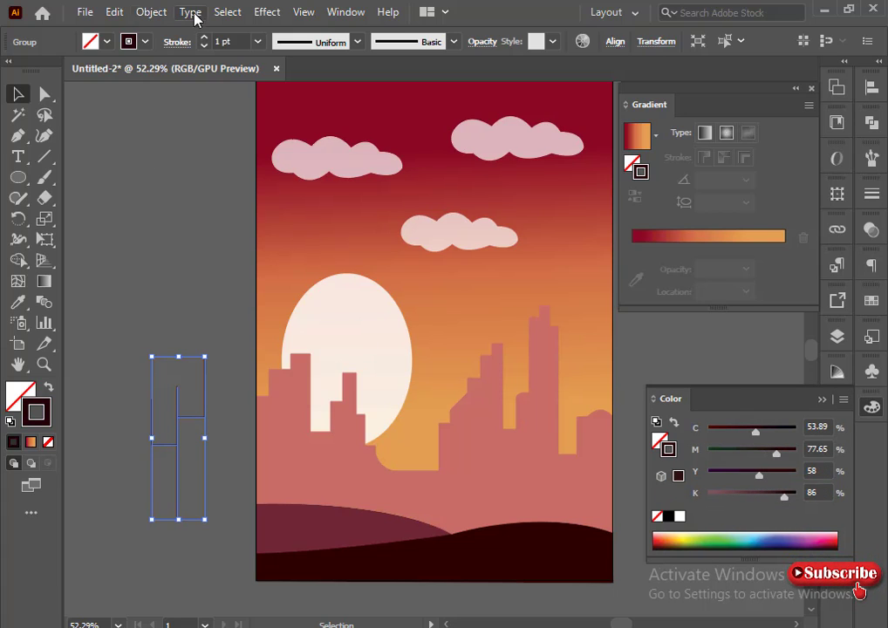
# Set the plant group's stroke weight to 4 pt and its stroke colour's yellow value to 85%.
pyautogui.click(204, 37)
pyautogui.click(203, 38)
pyautogui.click(204, 37)
pyautogui.moveTo(762, 482); pyautogui.dragTo(783, 480)
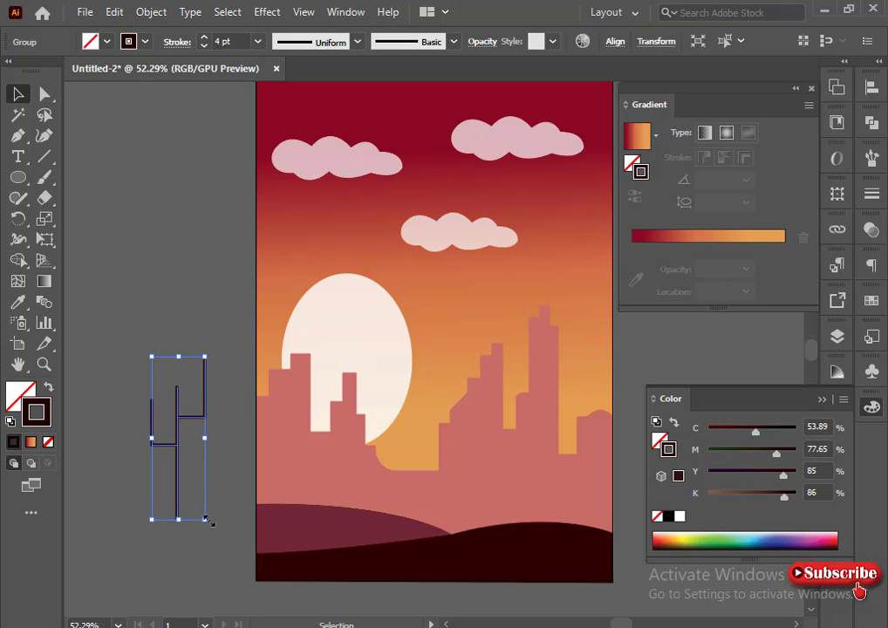
# Scale the plant group down to roughly two thirds of its size and give its stroke round caps.
pyautogui.moveTo(208, 521); pyautogui.dragTo(215, 470)
pyautogui.moveTo(215, 470); pyautogui.dragTo(217, 469)
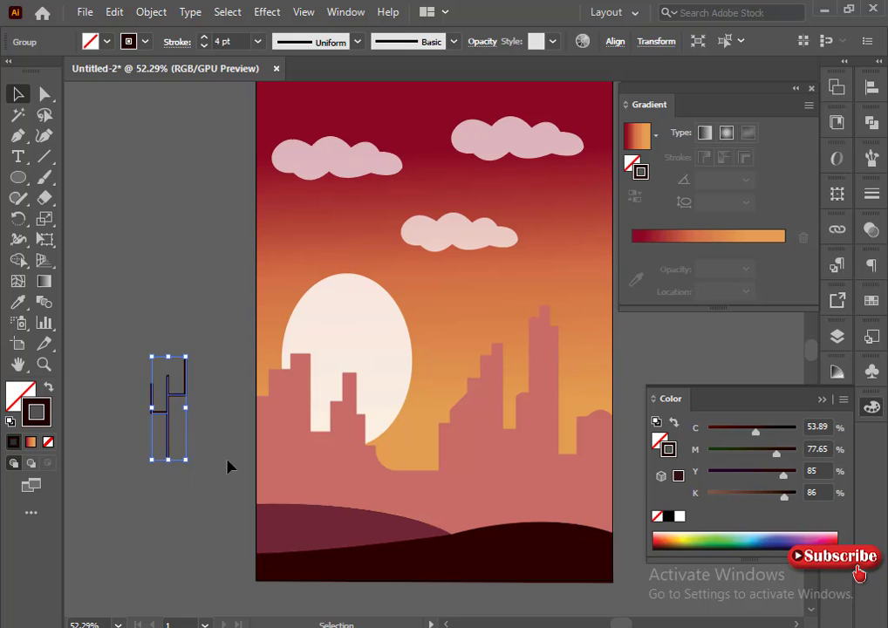
pyautogui.click(872, 193)
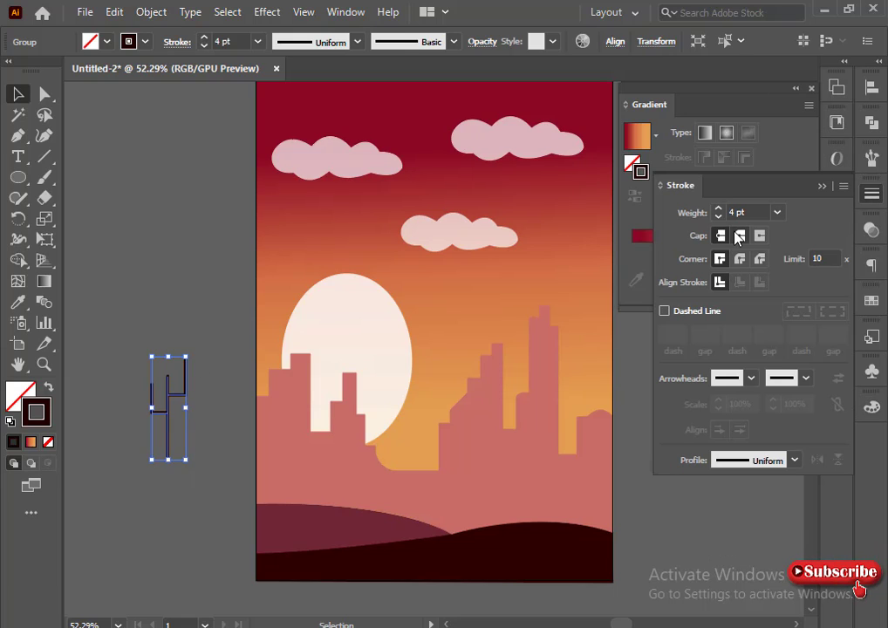
pyautogui.click(172, 288)
# Increase the plant group's stroke weight to 6 pt and deselect it.
pyautogui.moveTo(128, 332); pyautogui.dragTo(183, 466)
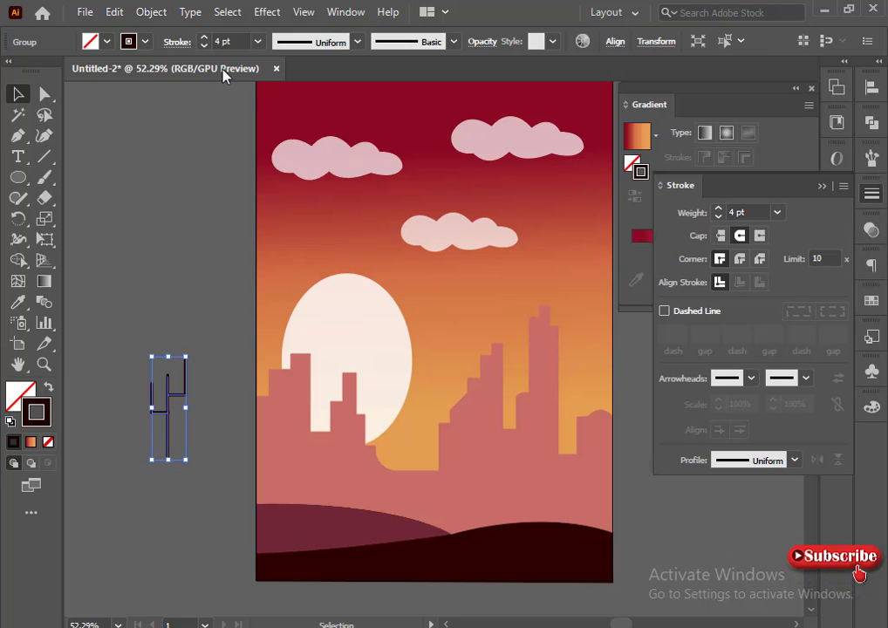
pyautogui.click(203, 38)
pyautogui.click(204, 38)
pyautogui.click(188, 151)
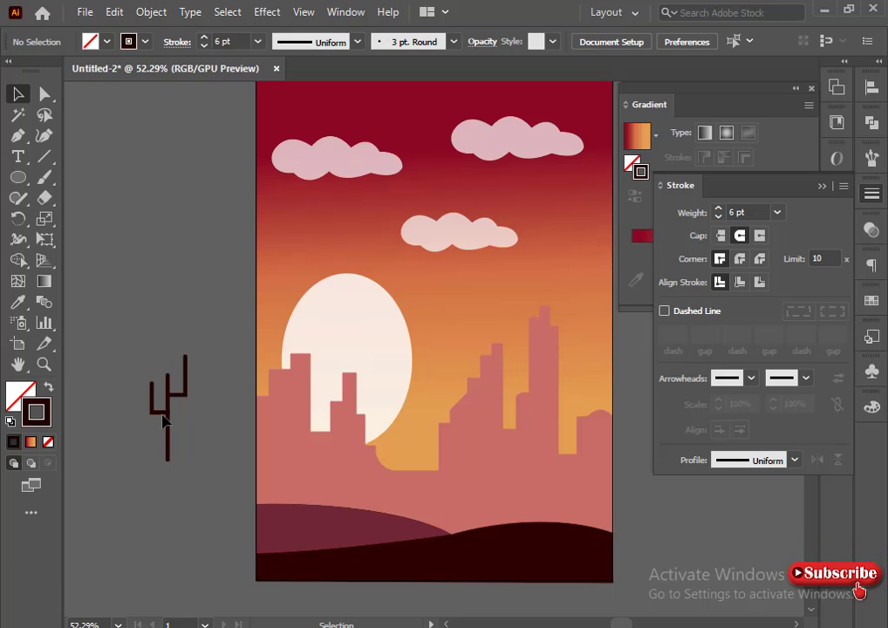
# Adjust the anchor point where the plant's left branch meets the trunk.
pyautogui.click(44, 93)
pyautogui.click(153, 406)
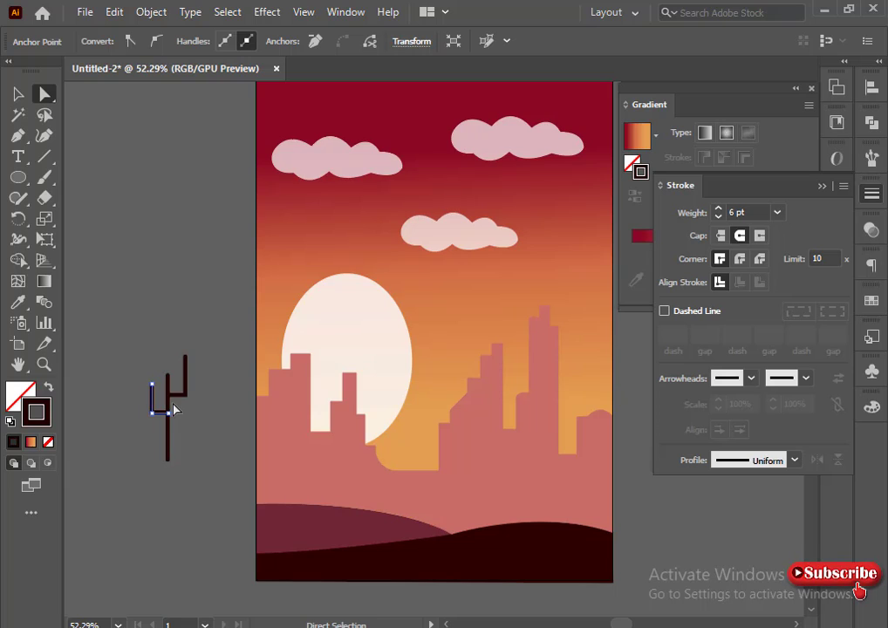
pyautogui.click(167, 422)
pyautogui.click(166, 415)
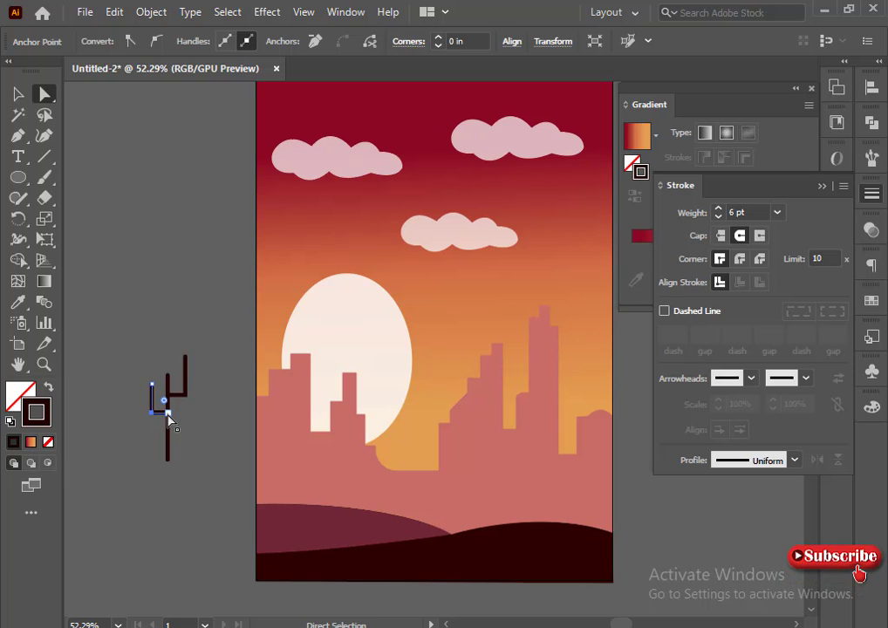
pyautogui.click(168, 416)
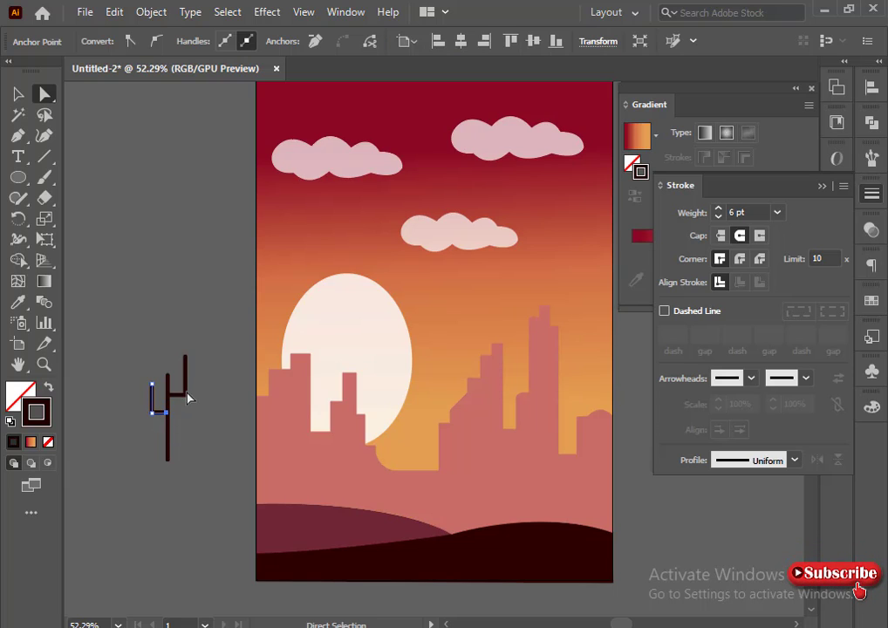
# Try rounding the corner of the plant's right branch to about 0.395 in, and undo it.
pyautogui.click(185, 375)
pyautogui.moveTo(179, 389); pyautogui.dragTo(170, 379)
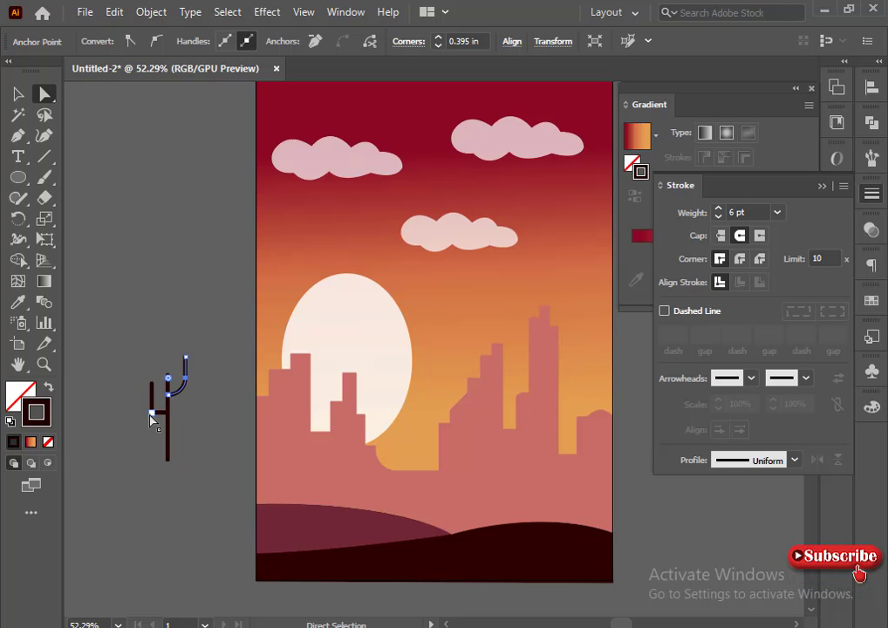
pyautogui.hotkey('ctrl', 'z')
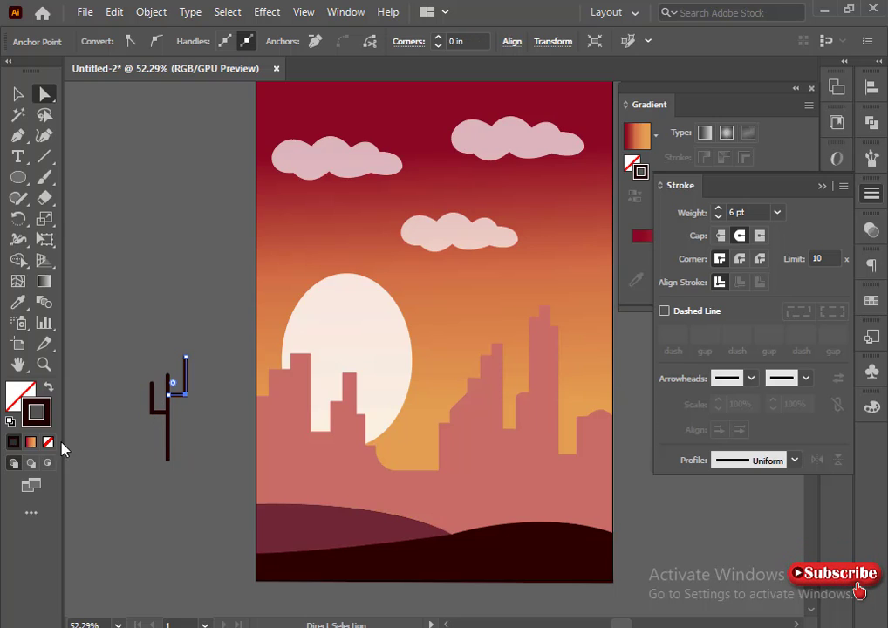
# Round the bend of both side branches into smooth curves and deselect the plant.
pyautogui.moveTo(174, 388); pyautogui.dragTo(166, 401)
pyautogui.click(152, 413)
pyautogui.click(113, 305)
pyautogui.click(18, 93)
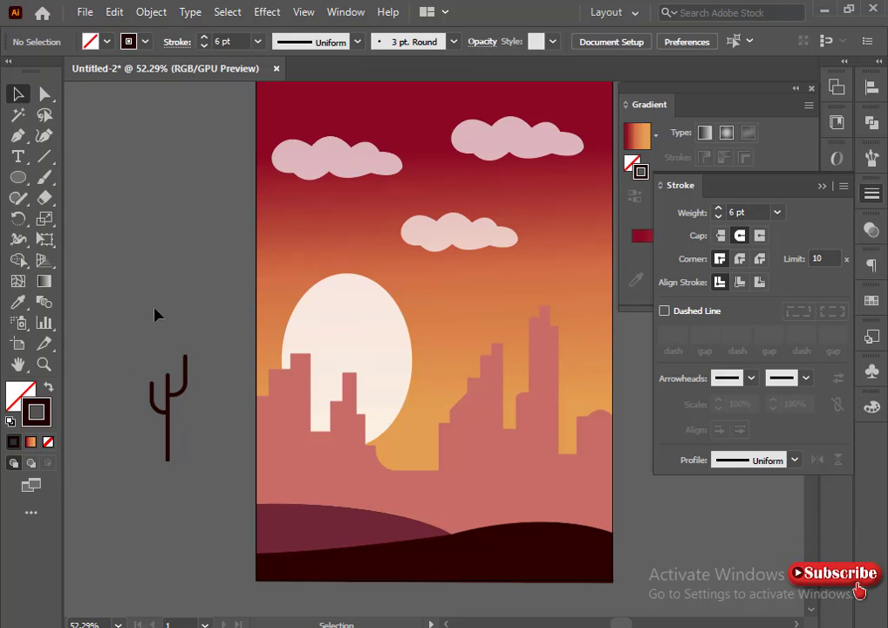
# Scale the plant group down a little further and reduce its stroke weight to 4 pt.
pyautogui.moveTo(154, 313); pyautogui.dragTo(185, 435)
pyautogui.click(201, 419)
pyautogui.click(154, 380)
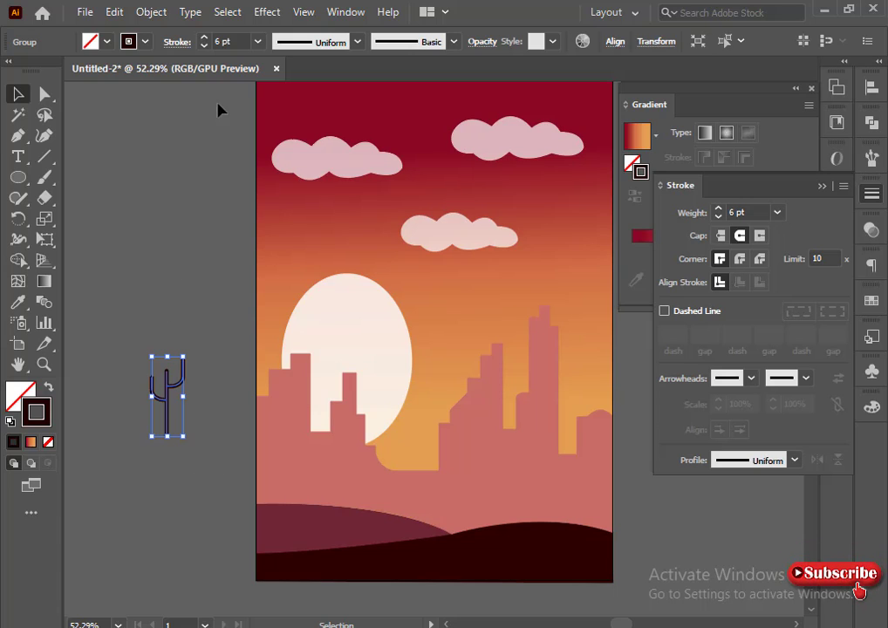
pyautogui.click(203, 46)
pyautogui.click(203, 46)
# Thicken the plant group's stroke to 7 pt and deselect it.
pyautogui.moveTo(133, 343); pyautogui.dragTo(217, 470)
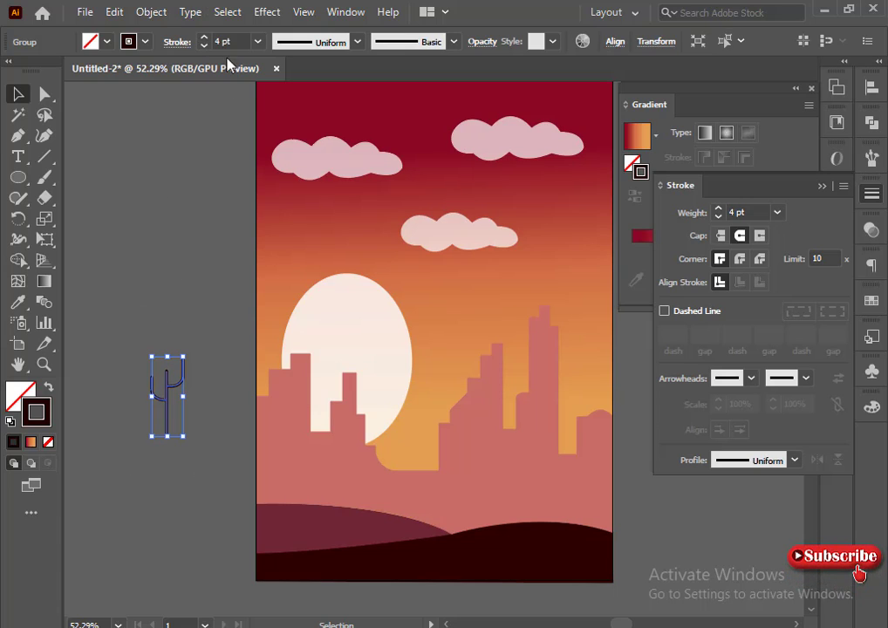
pyautogui.click(204, 38)
pyautogui.click(204, 38)
pyautogui.click(204, 38)
pyautogui.click(119, 314)
# Stretch the plant group slightly taller by raising its upper edge.
pyautogui.click(164, 435)
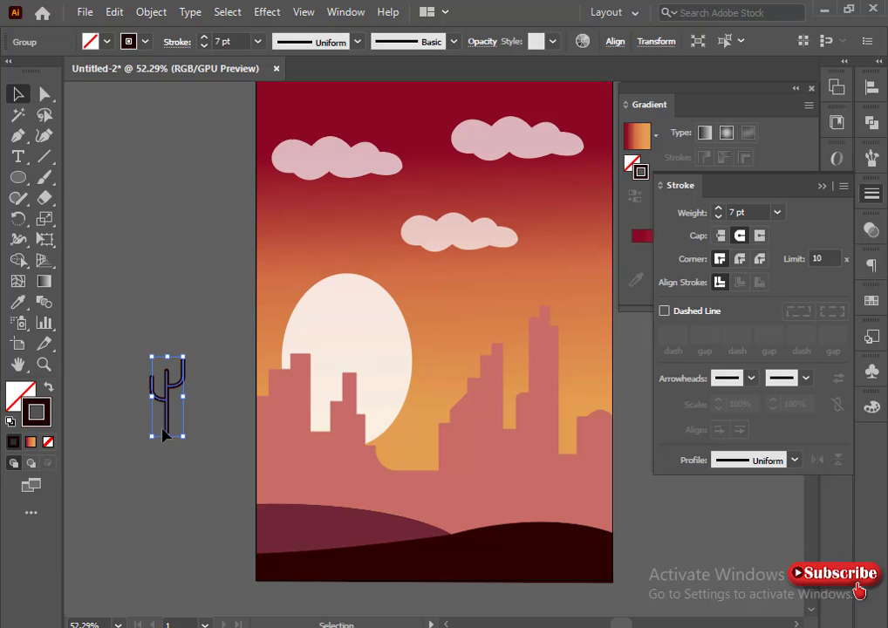
pyautogui.click(168, 352)
pyautogui.click(170, 363)
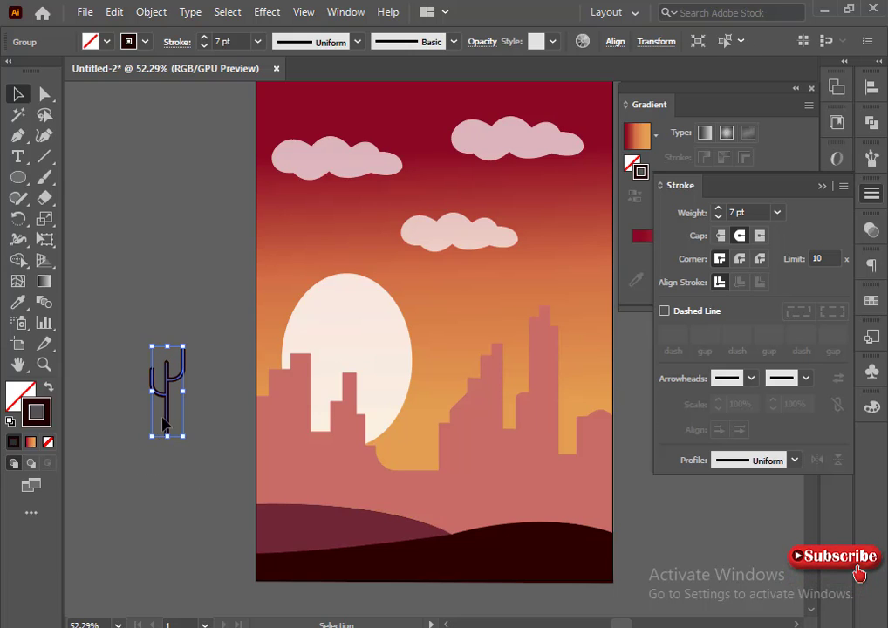
# Move the plant onto the crest of the dark front hill, bring it to the front and deselect it.
pyautogui.moveTo(169, 423); pyautogui.dragTo(531, 525)
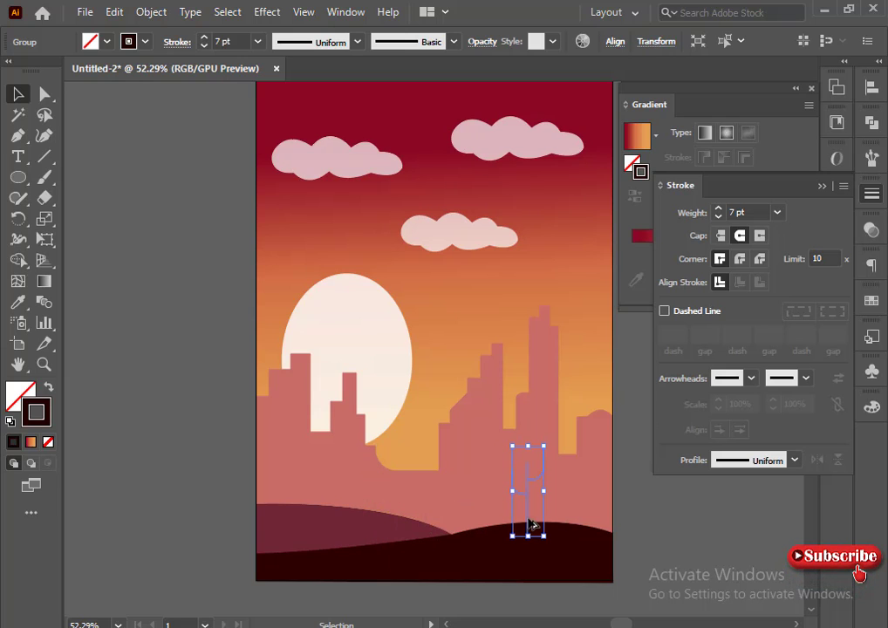
pyautogui.rightClick(544, 513)
pyautogui.moveTo(670, 425)
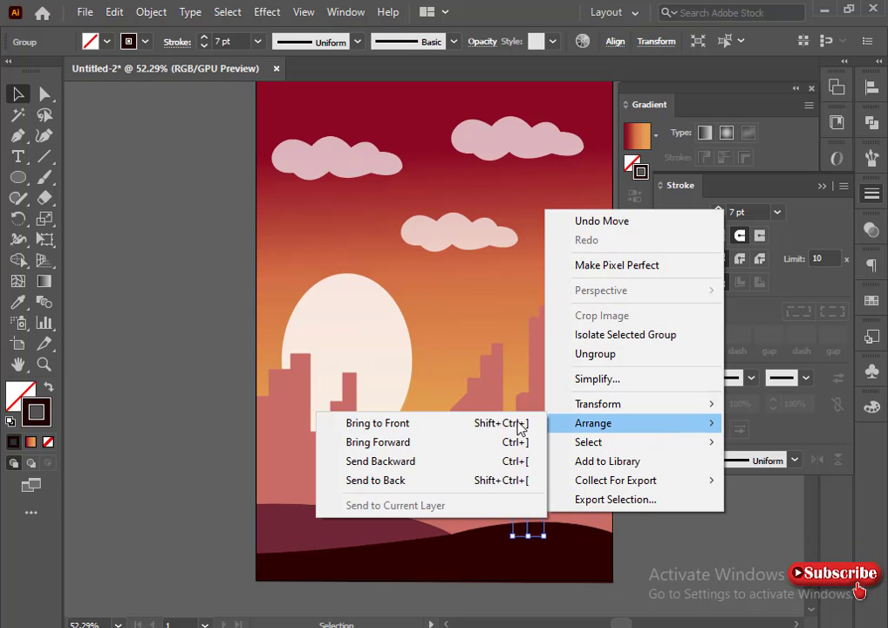
pyautogui.click(449, 424)
pyautogui.moveTo(181, 476); pyautogui.dragTo(463, 557)
pyautogui.click(185, 496)
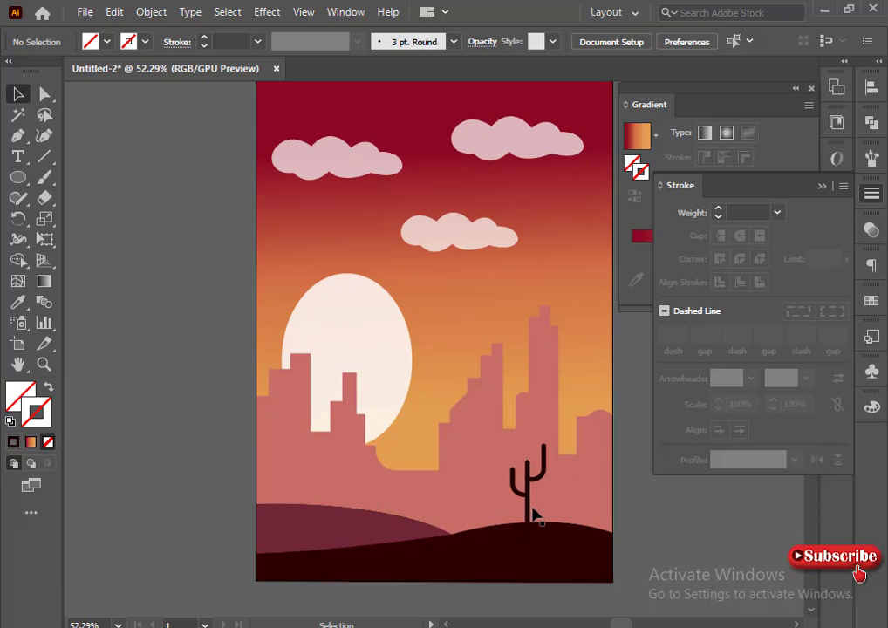
# Place a copy of the plant further left, at the edge of the dark hill below the sun.
pyautogui.moveTo(529, 517); pyautogui.dragTo(364, 519)
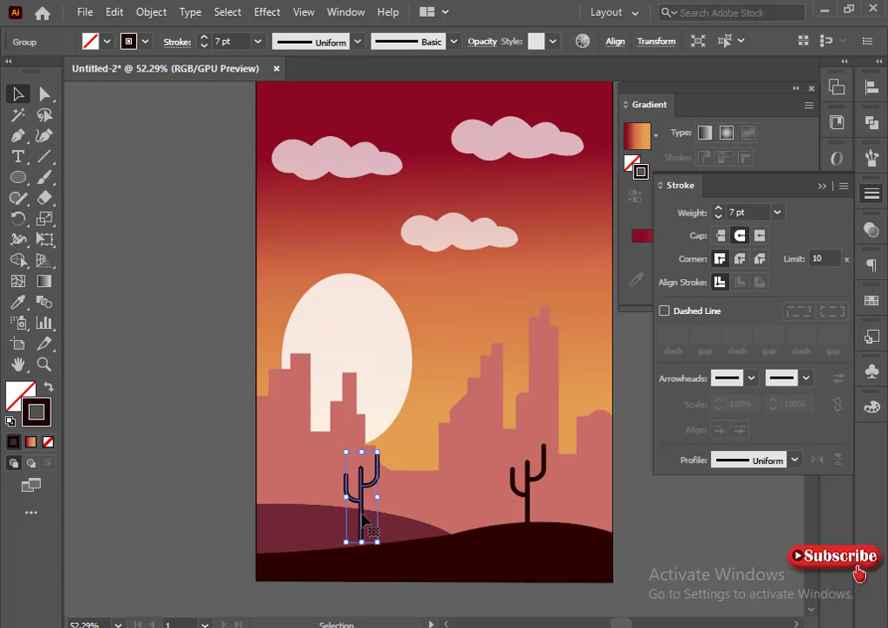
# Shrink the cactus below the sun slightly and scale the cactus on the dark hill's crest down to a clearly smaller size.
pyautogui.moveTo(346, 453); pyautogui.dragTo(349, 465)
pyautogui.click(529, 495)
pyautogui.moveTo(512, 446); pyautogui.dragTo(525, 479)
pyautogui.click(254, 438)
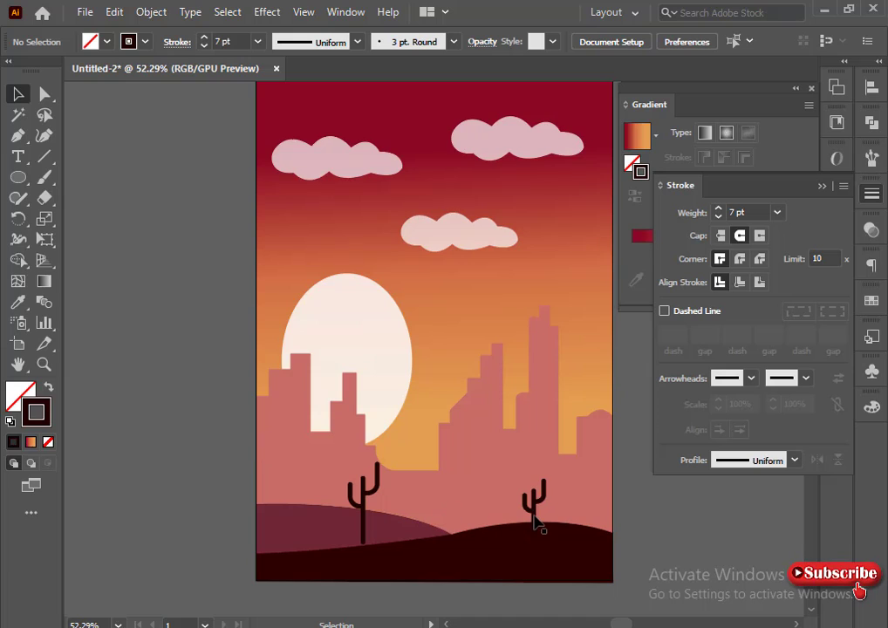
# Place a copy of the small crest cactus between the two existing cacti, standing on the dark hill's edge, and deselect it.
pyautogui.moveTo(534, 521); pyautogui.dragTo(464, 503)
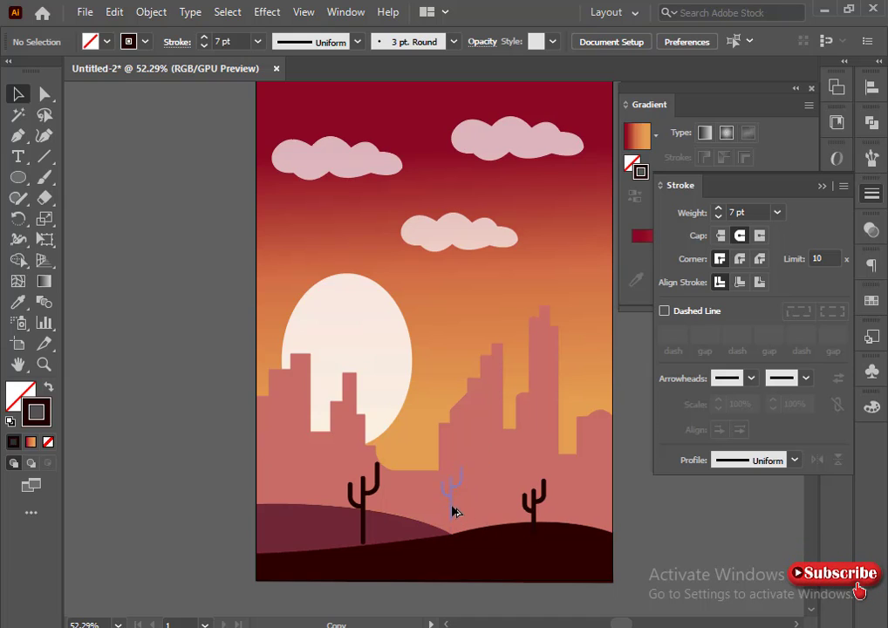
pyautogui.moveTo(454, 519); pyautogui.dragTo(454, 520)
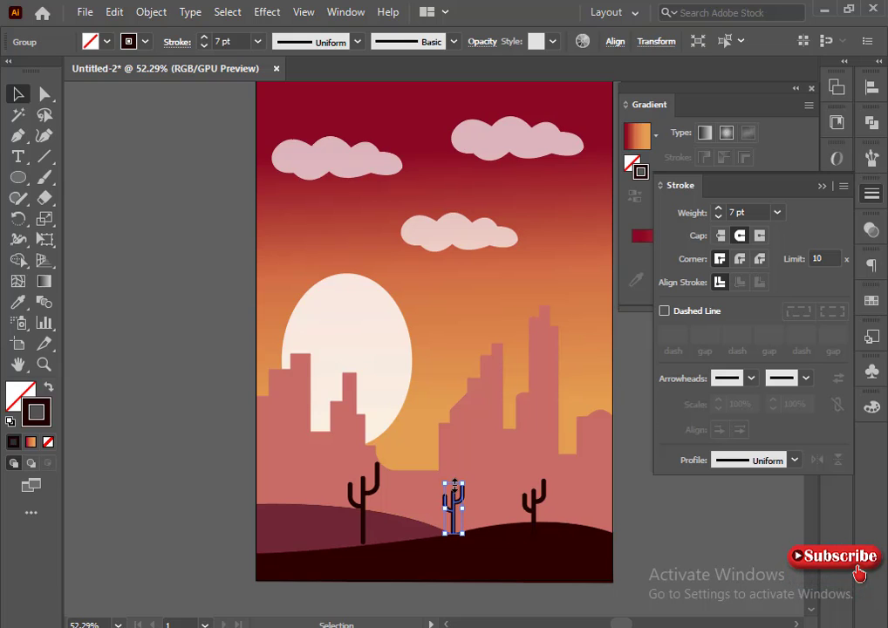
pyautogui.click(227, 466)
# Make the cactus below the sun taller, thicken its stroke to 11 pt and deselect it.
pyautogui.click(359, 504)
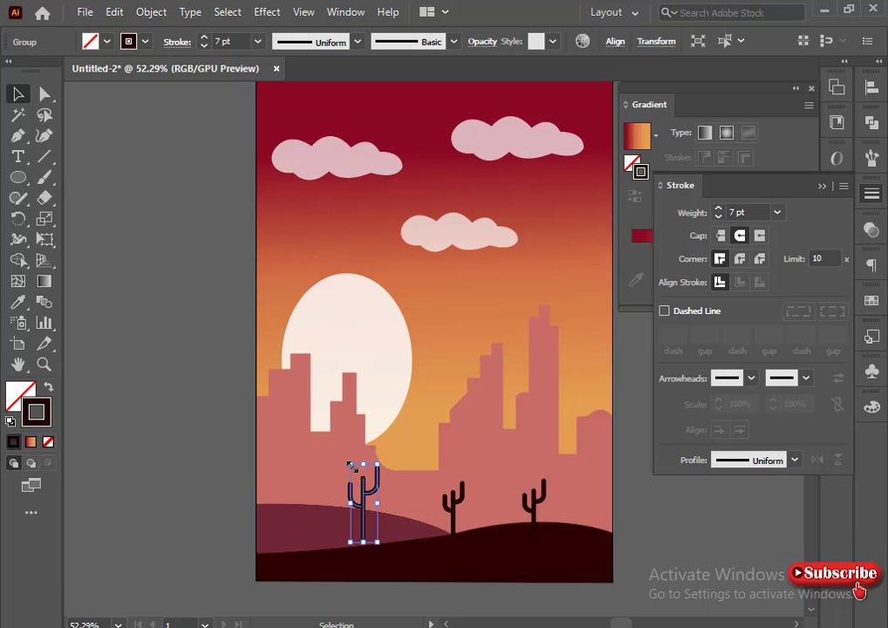
pyautogui.moveTo(351, 465); pyautogui.dragTo(349, 445)
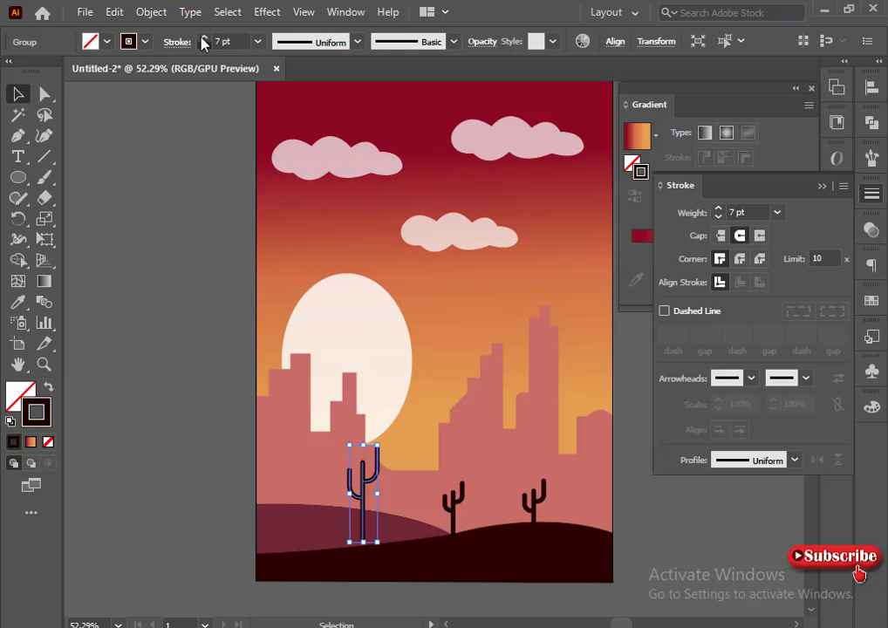
pyautogui.click(203, 37)
pyautogui.click(203, 37)
pyautogui.click(203, 38)
pyautogui.click(203, 38)
pyautogui.click(229, 451)
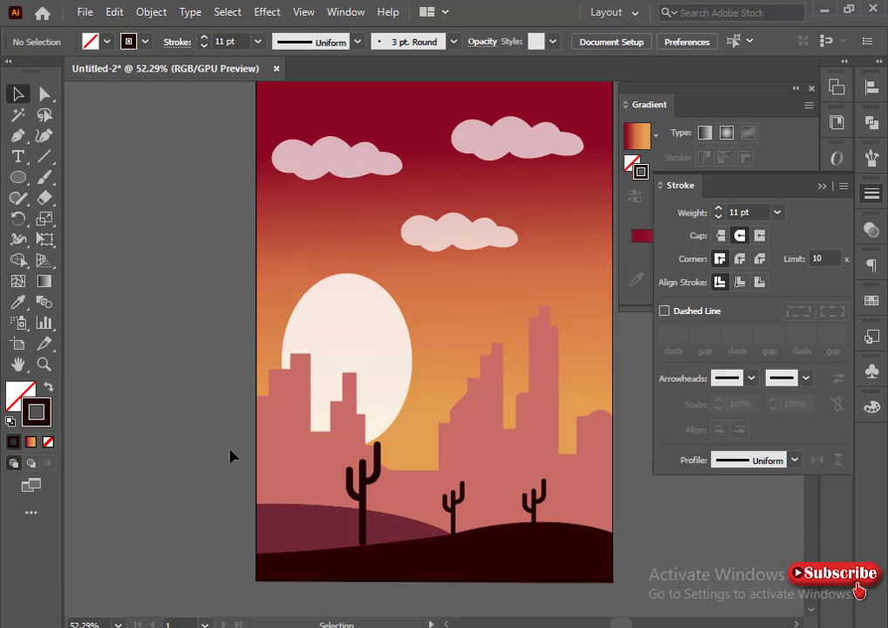
# Collapse the Stroke and Gradient panels into the side dock and set the active stroke to none with nothing selected.
pyautogui.click(822, 187)
pyautogui.click(793, 90)
pyautogui.moveTo(637, 95); pyautogui.dragTo(866, 460)
pyautogui.click(49, 442)
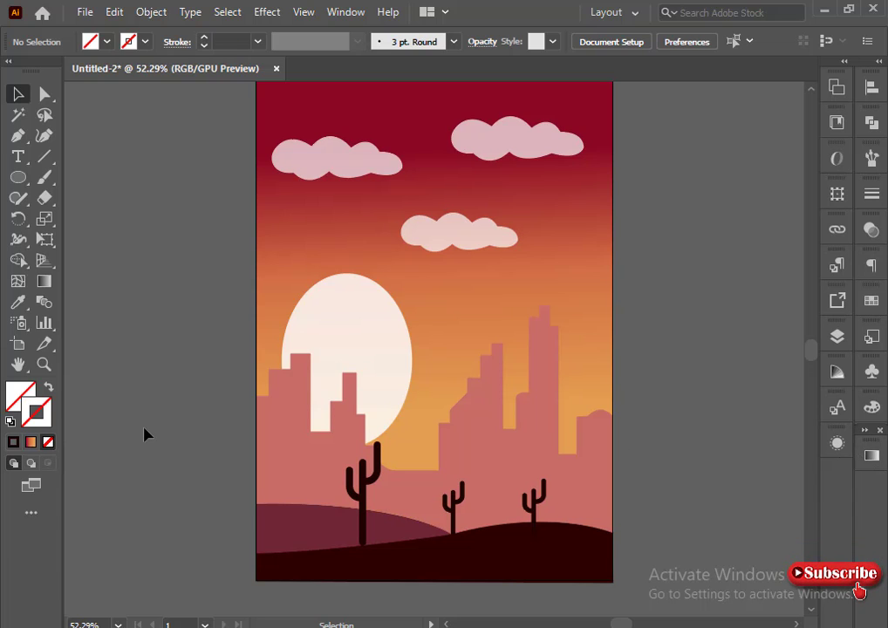
pyautogui.scroll(1, 145, 434)
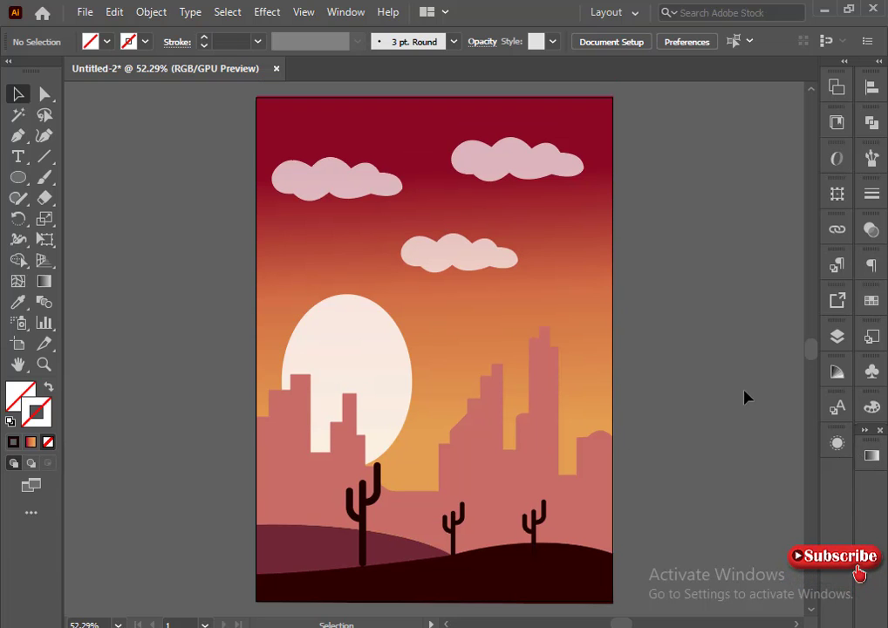